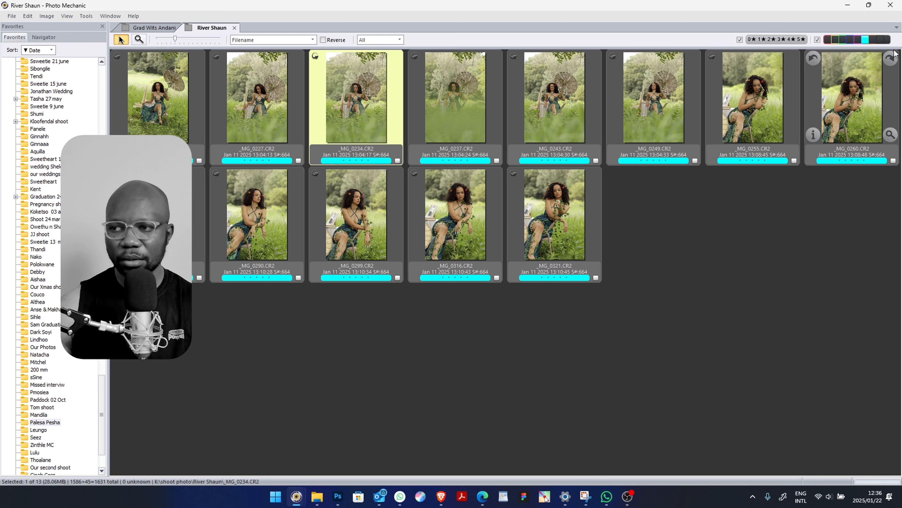
Show every photo in the River Shaun folder by widening the colour filter, and open _MG_0090.CR2 in a maximised preview
click(887, 40)
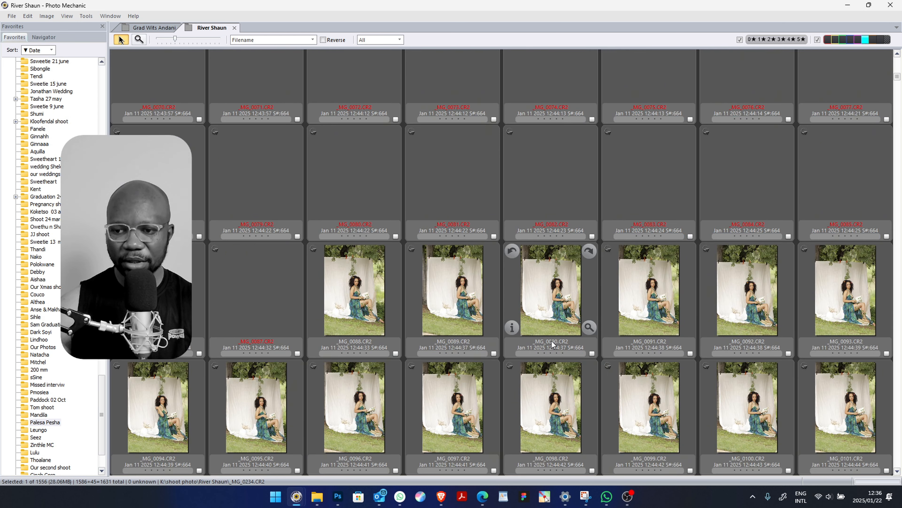
double_click(551, 308)
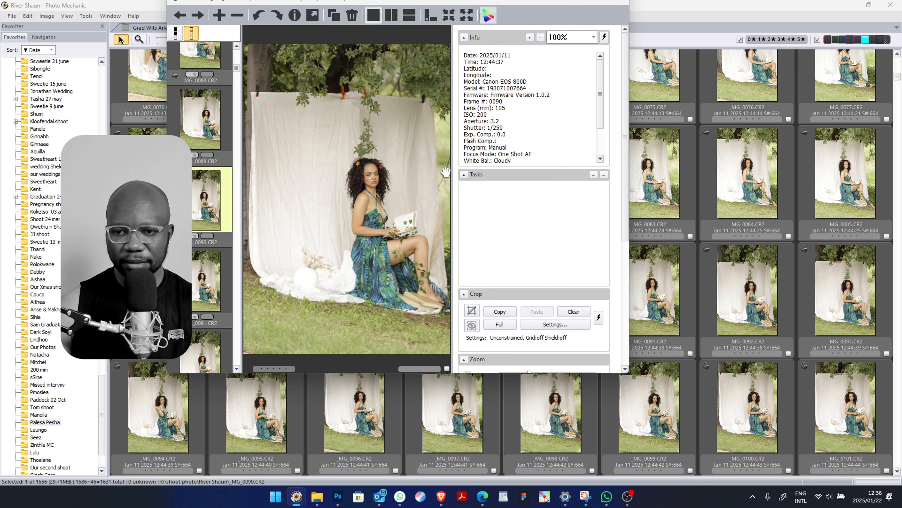
click(601, 2)
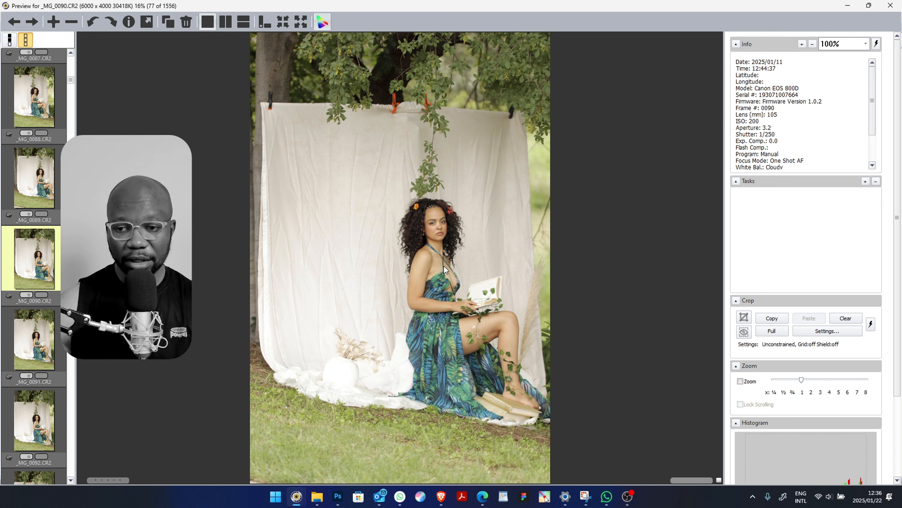
Review the similar seated shots by stepping back from _MG_0090.CR2 to _MG_0076.CR2, and close the preview
key(Left)
key(Left)
key(Left)
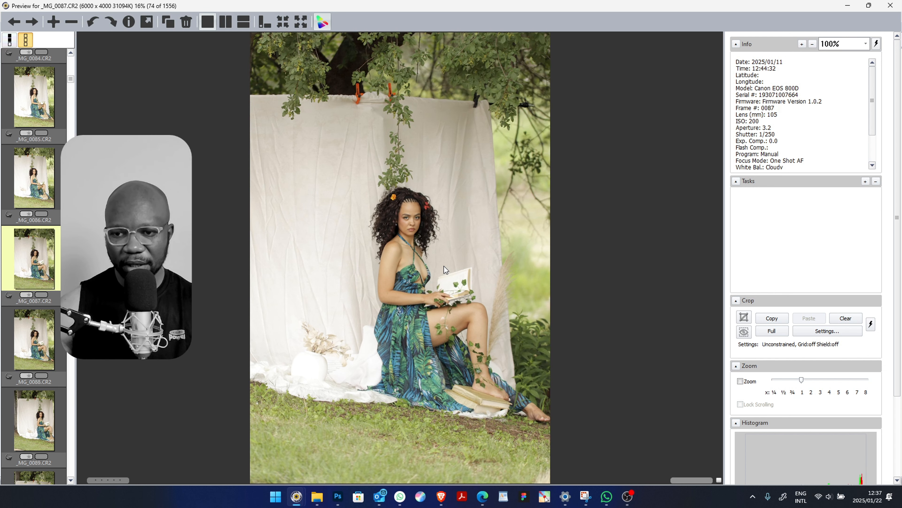
key(Left)
key(Left)
key(Left)
key(Left)
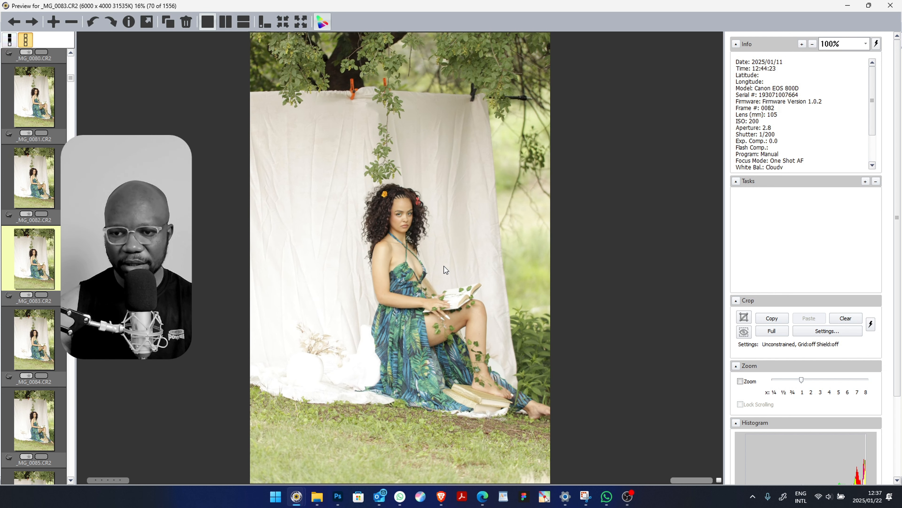
key(Left)
key(Left)
key(Left)
key(Left)
key(Left)
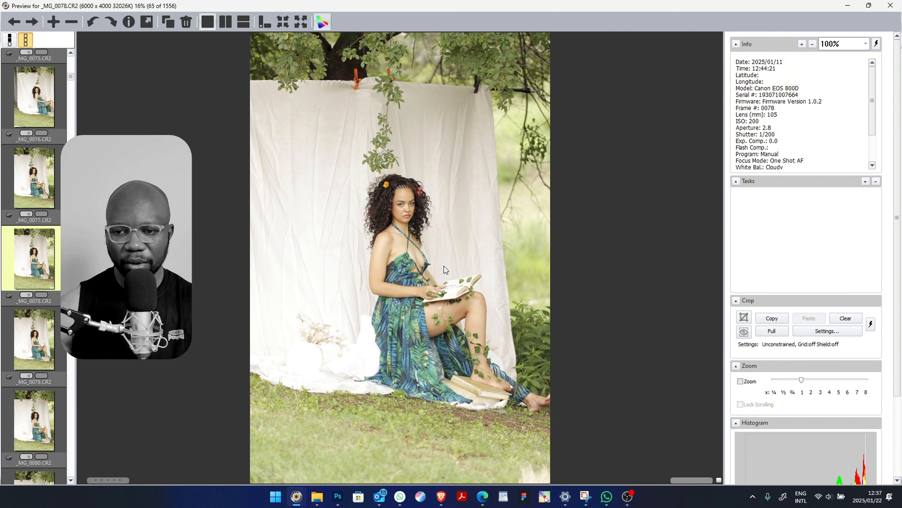
key(Left)
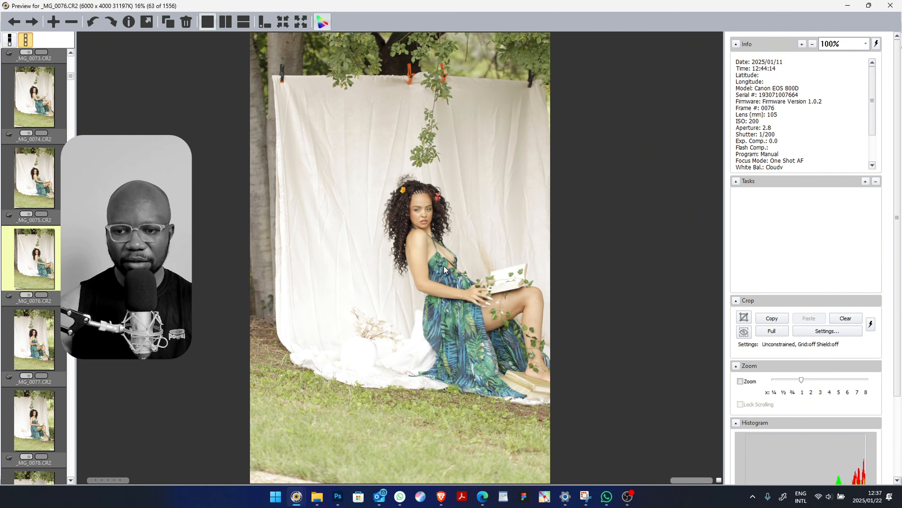
key(Right)
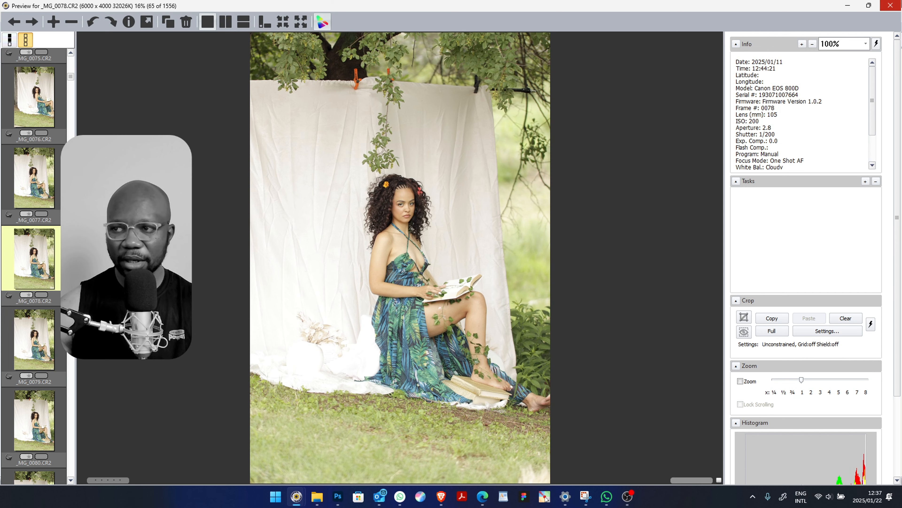
click(890, 5)
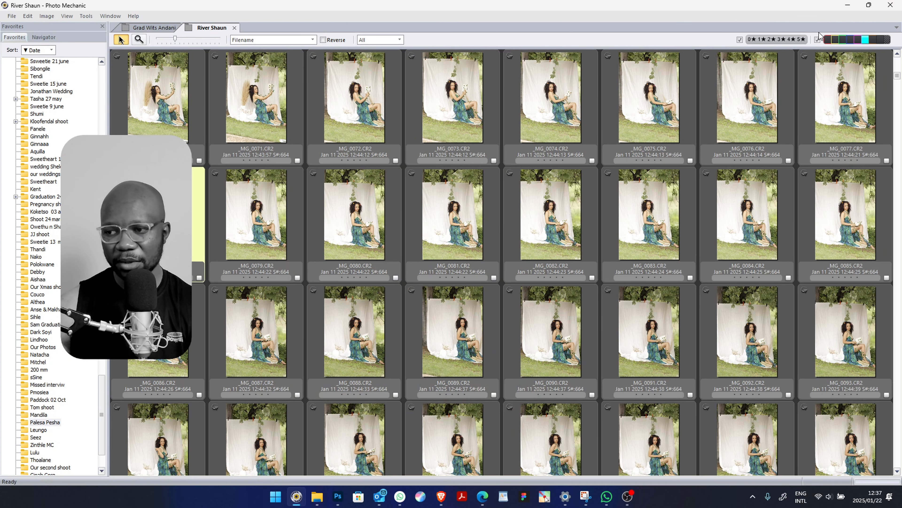
Filter the contact sheet down to the cyan-tagged photos
scroll(474, 284, down, 4)
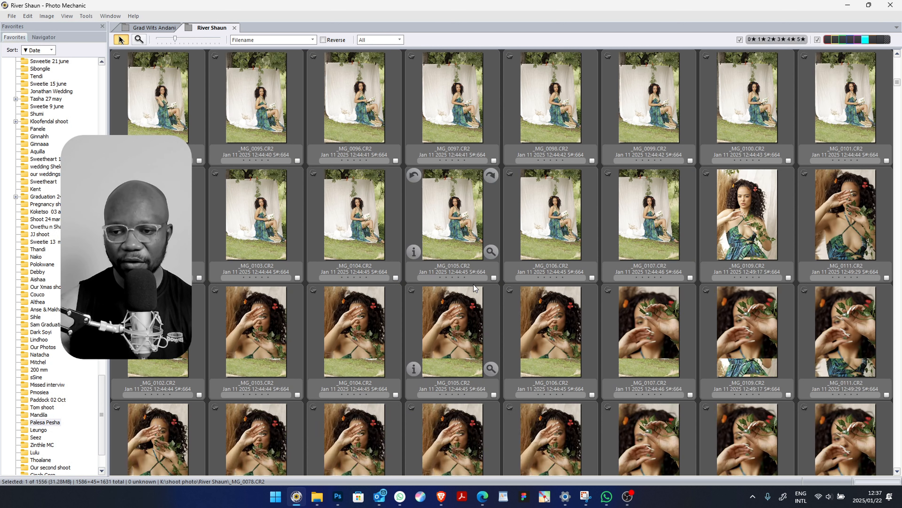
right_click(474, 285)
key(Escape)
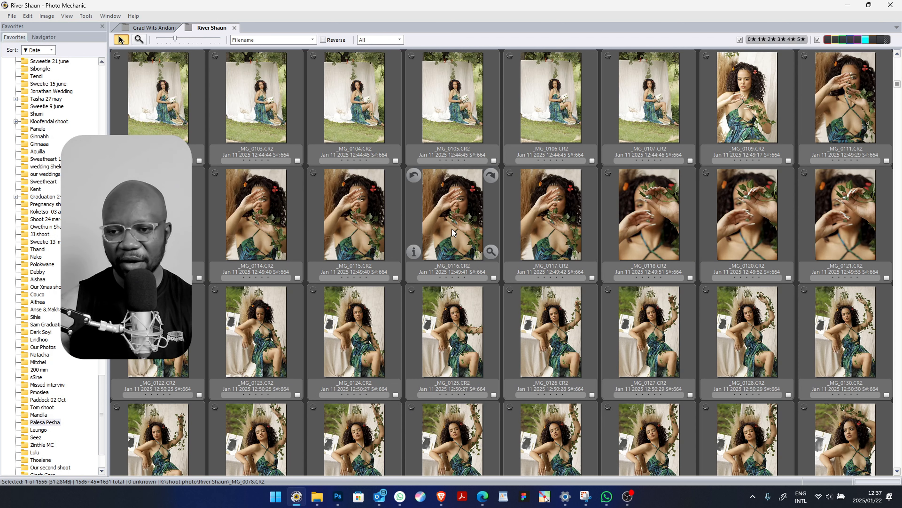
click(887, 41)
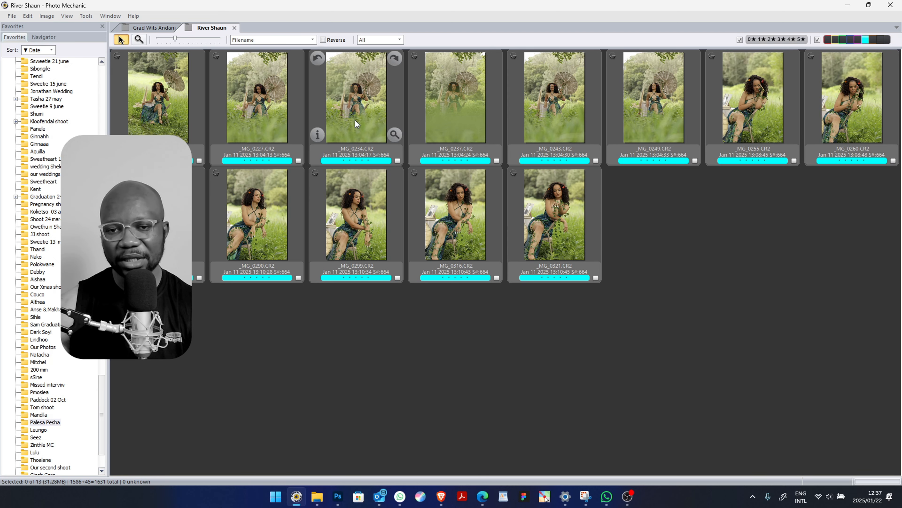
Select all the cyan-tagged photos, switch to Photoshop and open them together in Camera Raw
click(155, 114)
key(ctrl+a)
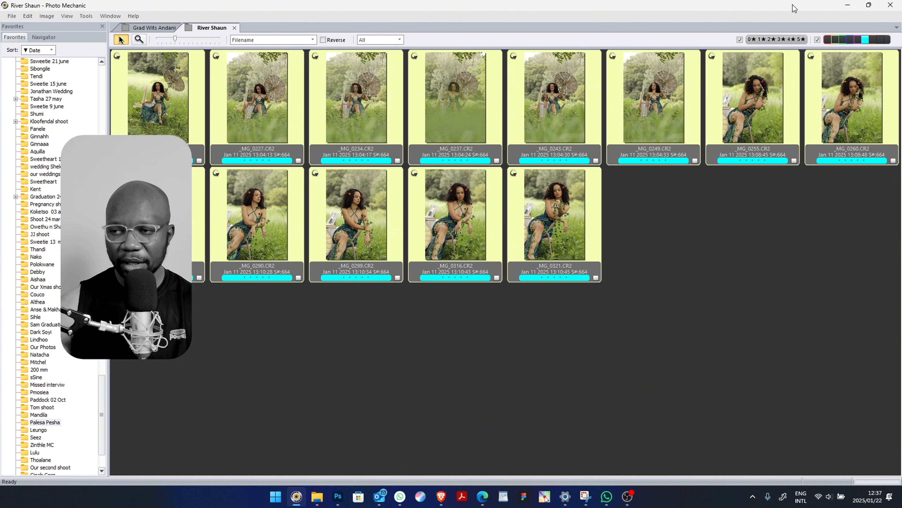
drag(795, 9, 901, 249)
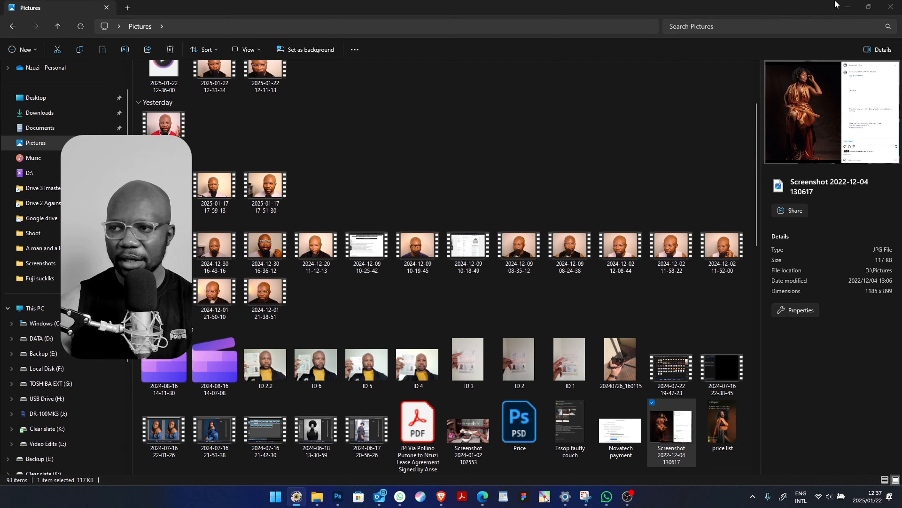
click(847, 6)
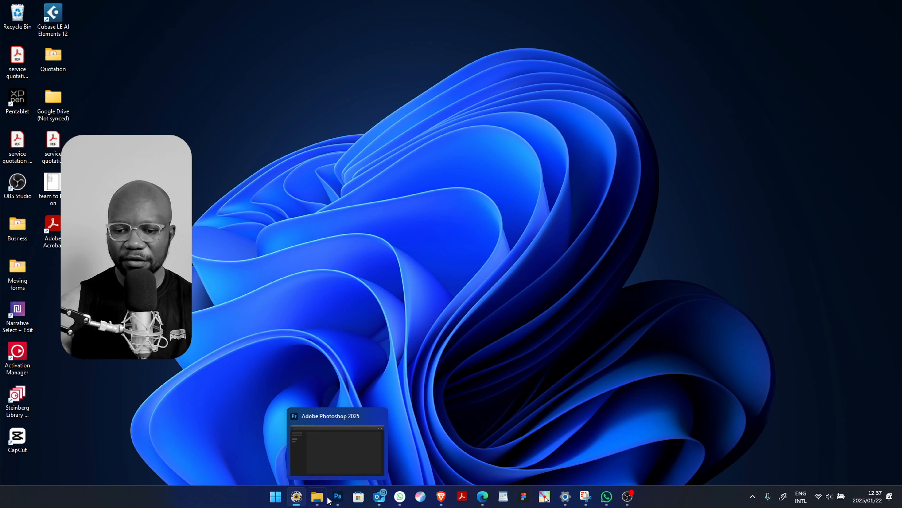
click(337, 497)
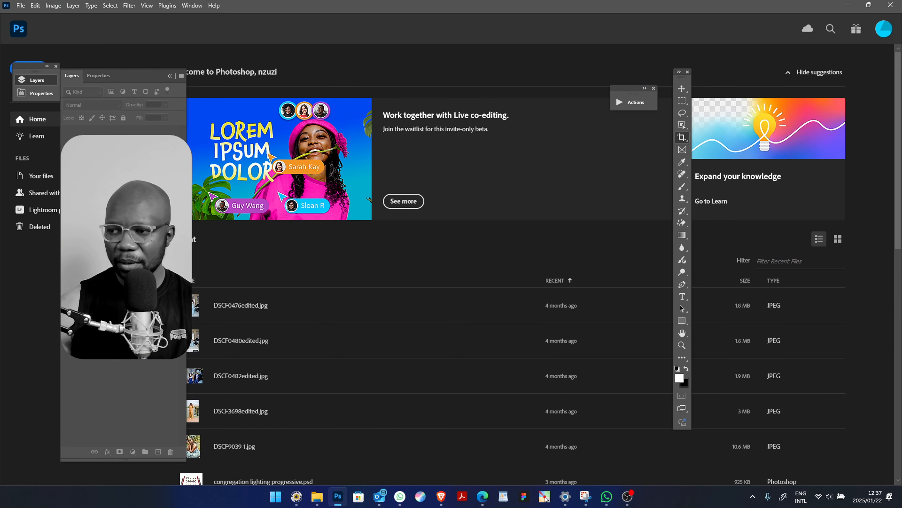
drag(901, 156, 399, 40)
drag(357, 13, 357, 13)
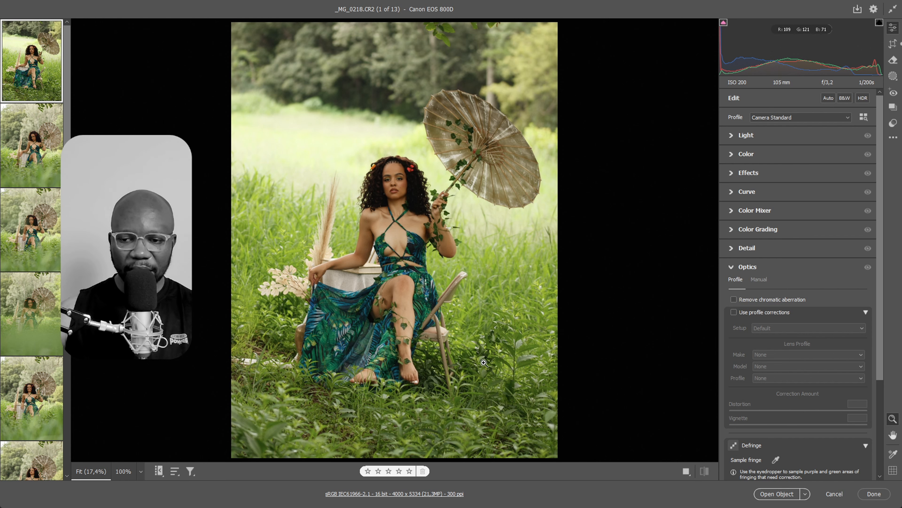
Launch and start the pointer utility, and return Camera Raw to full-screen view
key(f)
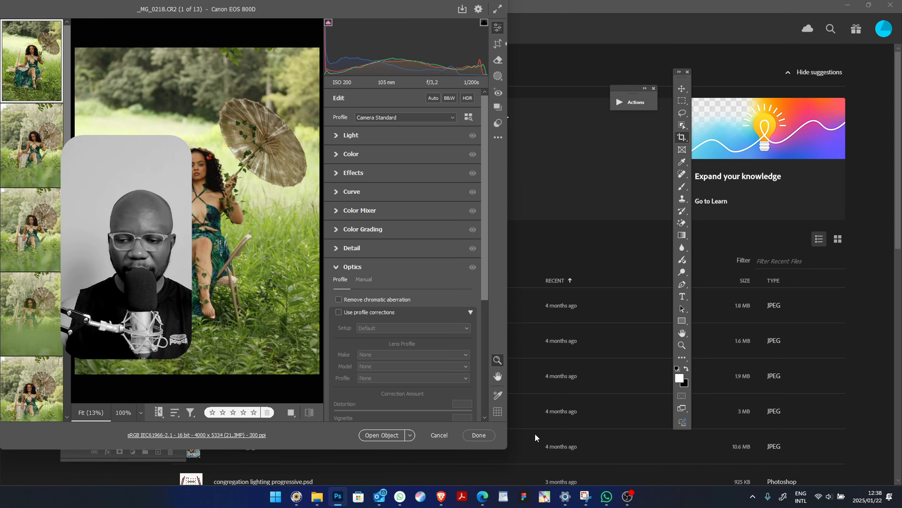
click(544, 496)
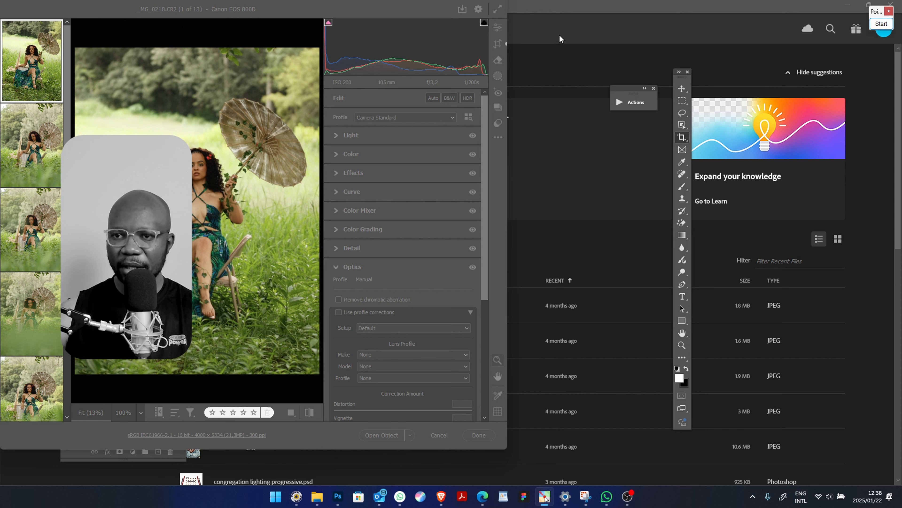
key(f)
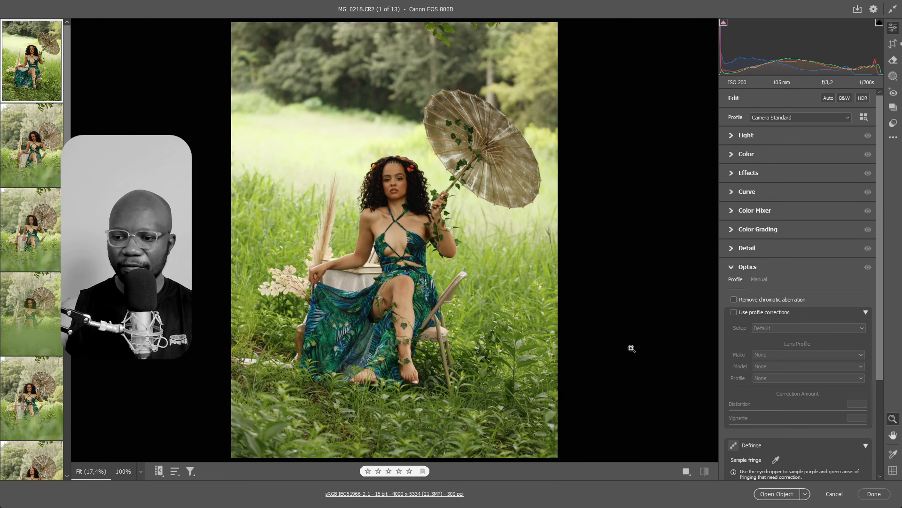
key(f)
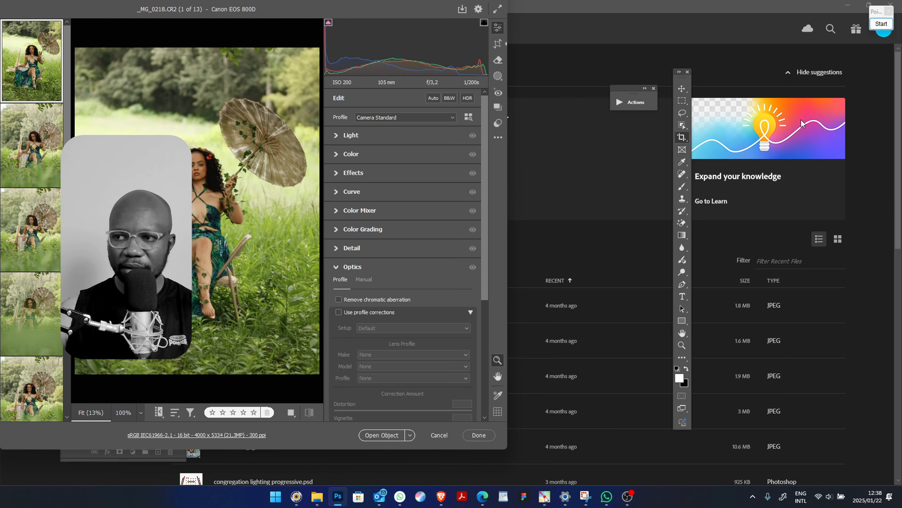
click(876, 27)
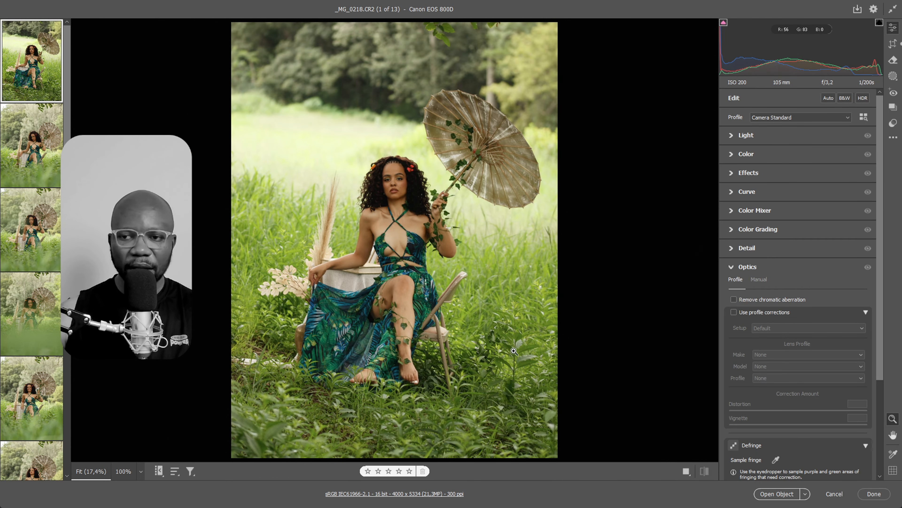
Reset the edit settings of _MG_0218.CR2 to default and its crop to the full image
key(c)
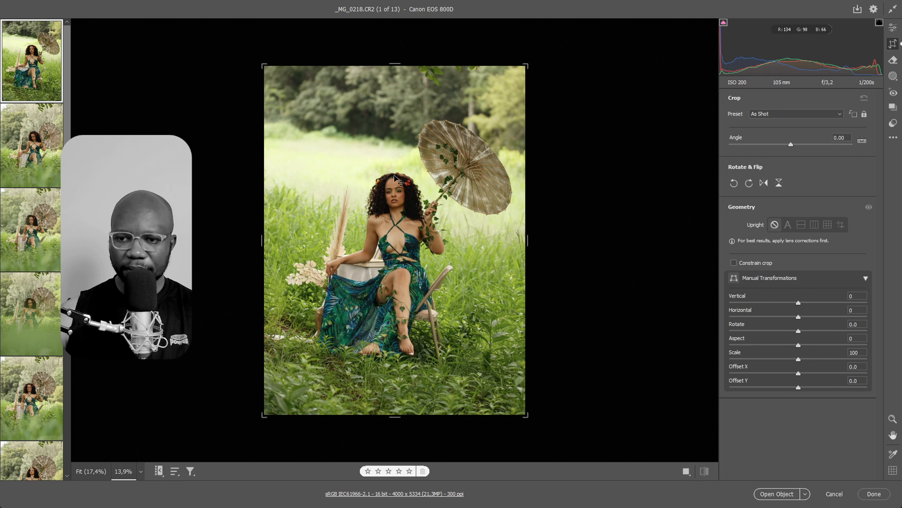
right_click(422, 176)
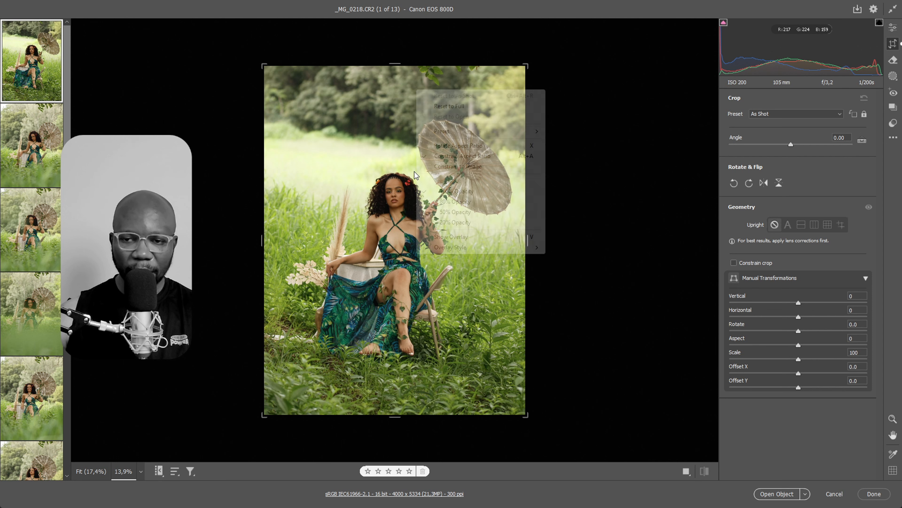
click(456, 106)
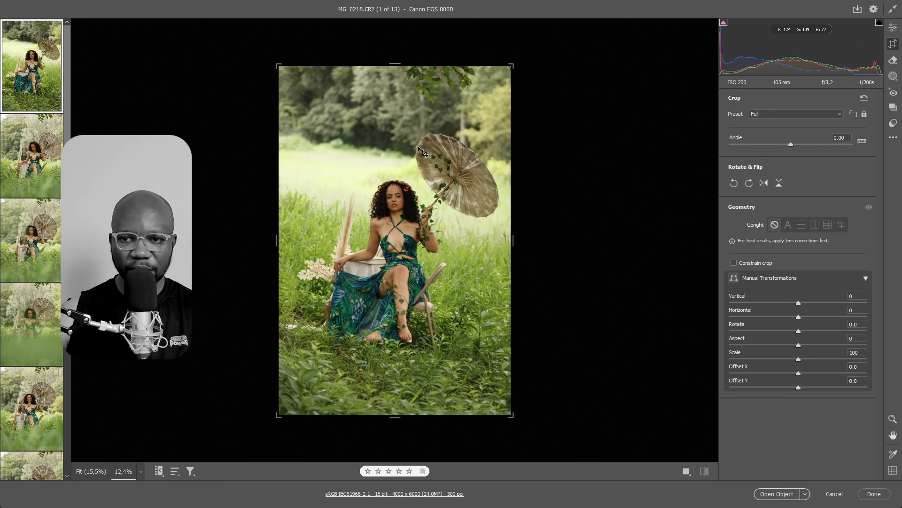
click(894, 138)
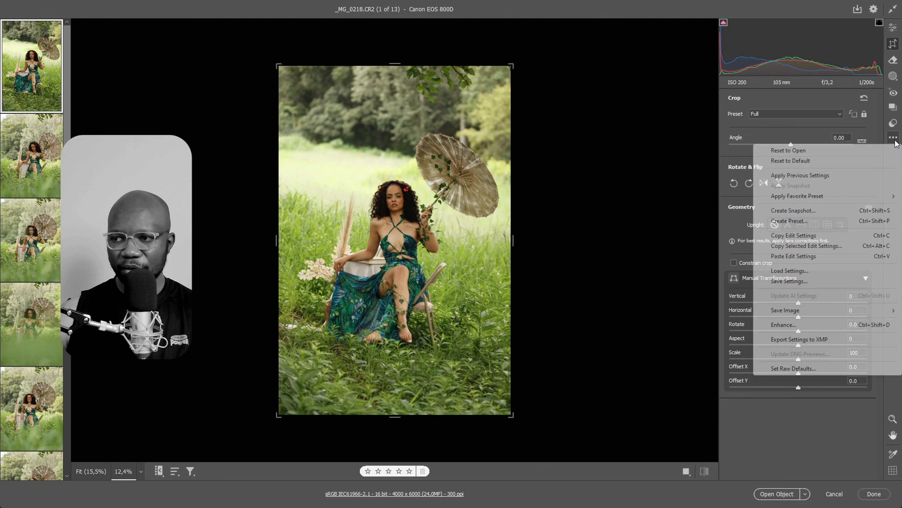
click(790, 162)
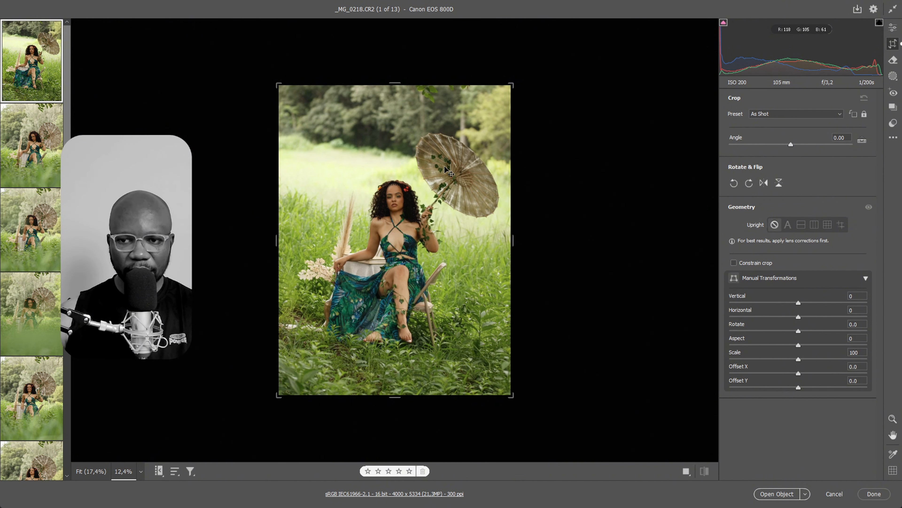
right_click(458, 170)
click(464, 98)
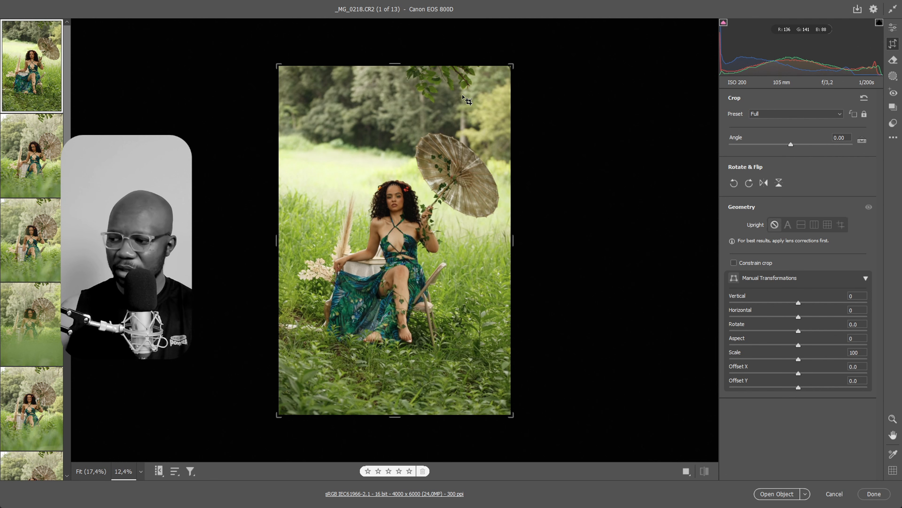
Apply the Auto edit to the photo and show side-by-side Before and After views
right_click(463, 96)
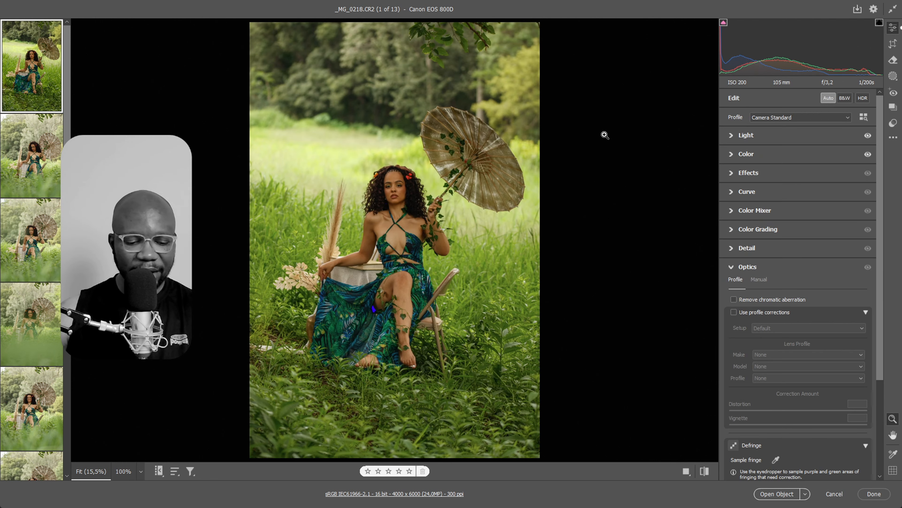
key(q)
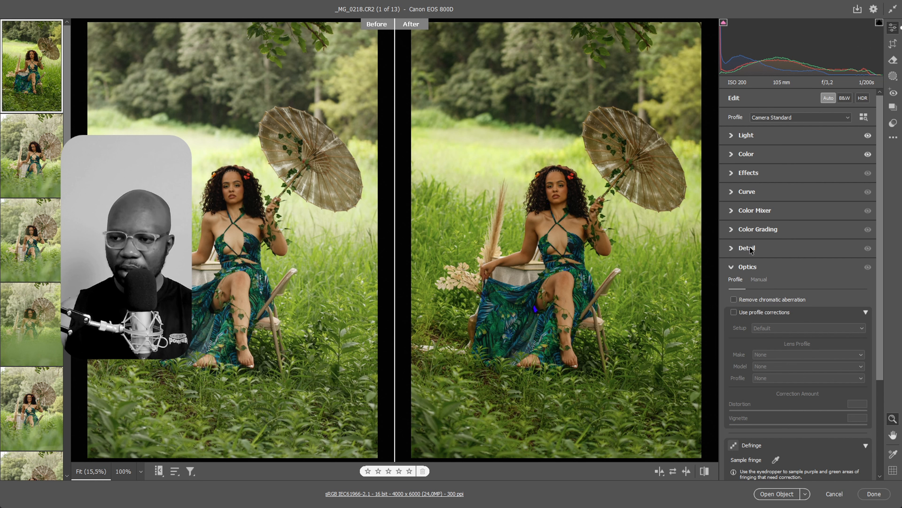
Create a radial gradient mask around the seated woman, move it up, shorten its ellipse slightly and set Feather to 47
click(893, 76)
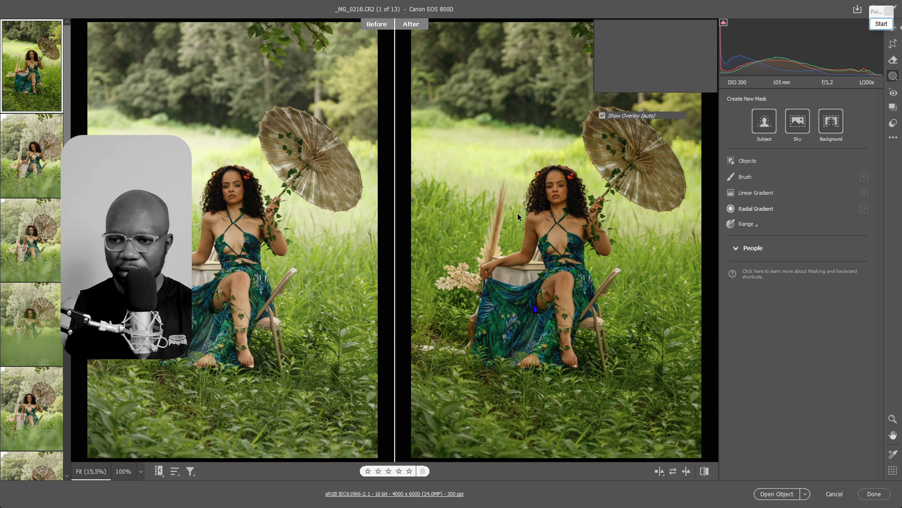
key(j)
drag(522, 173, 609, 343)
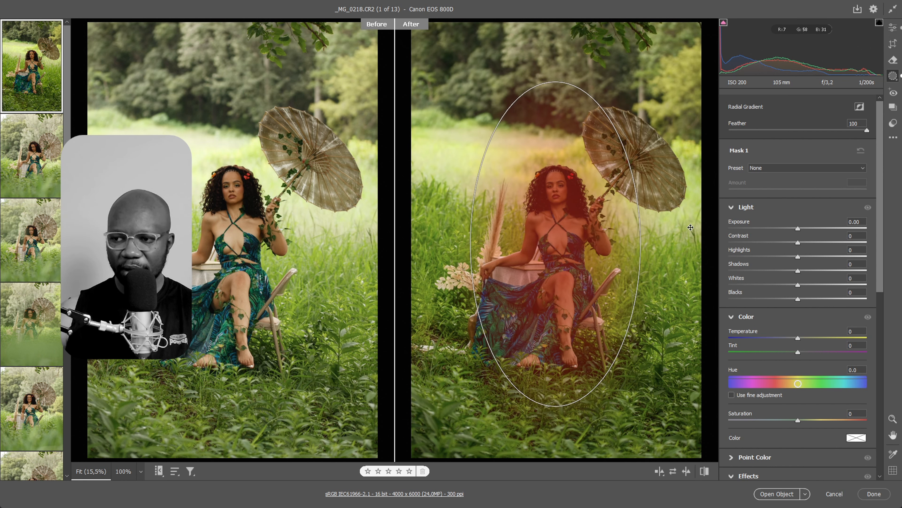
drag(554, 242, 573, 196)
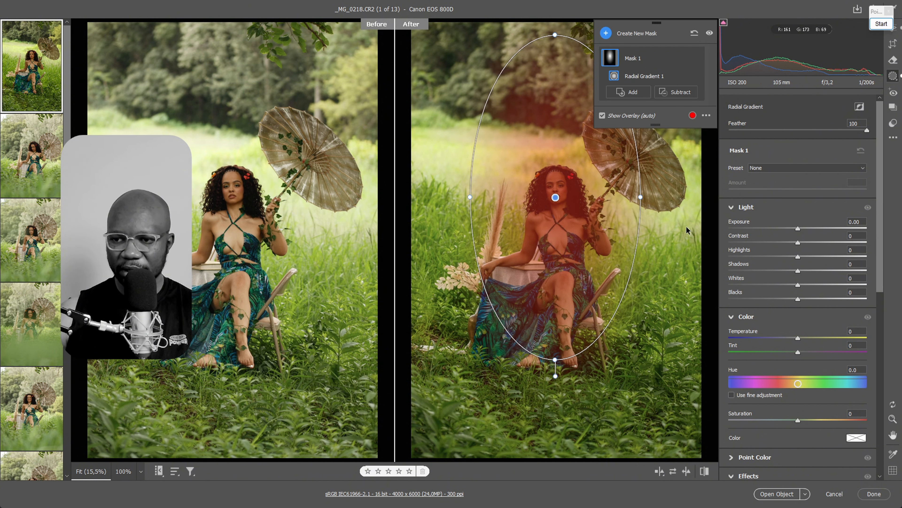
drag(553, 35, 554, 45)
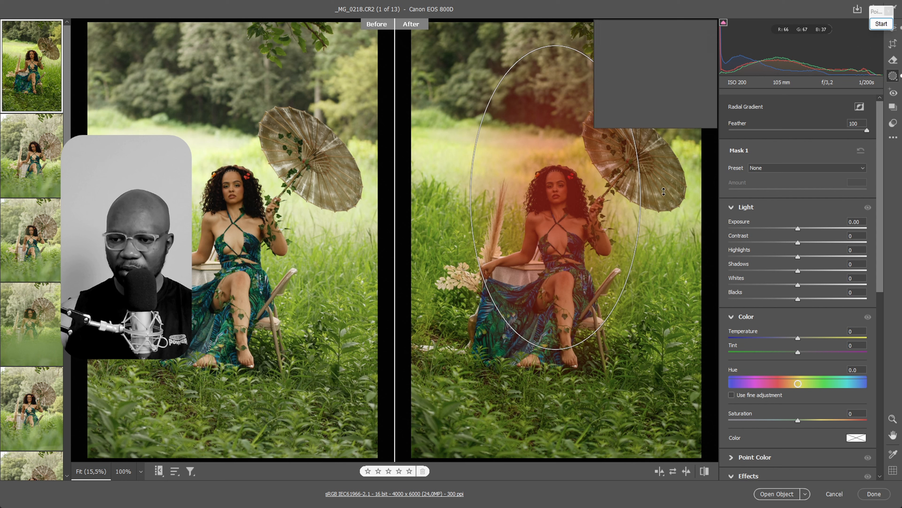
drag(809, 128, 768, 131)
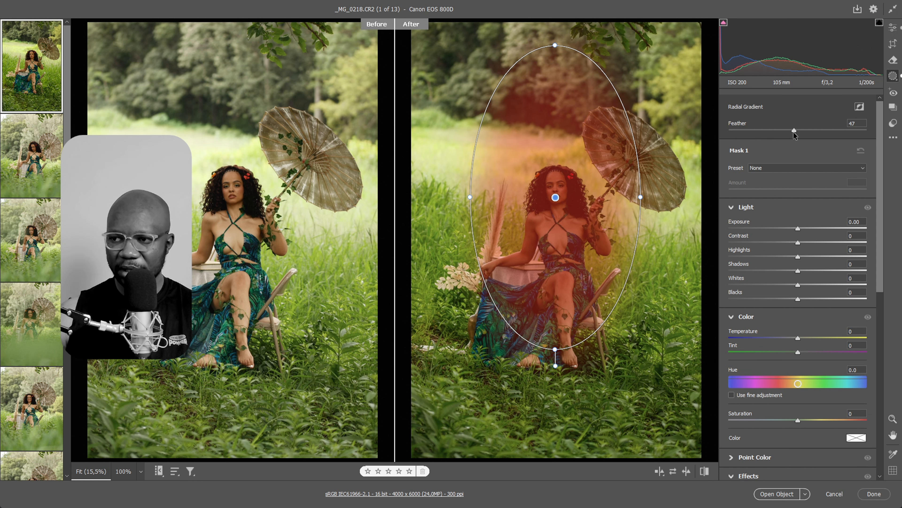
Set the radial mask's Feather to 49, Exposure to +0.70, Contrast to +10, Highlights to -20 and Whites to -3
drag(796, 132, 796, 132)
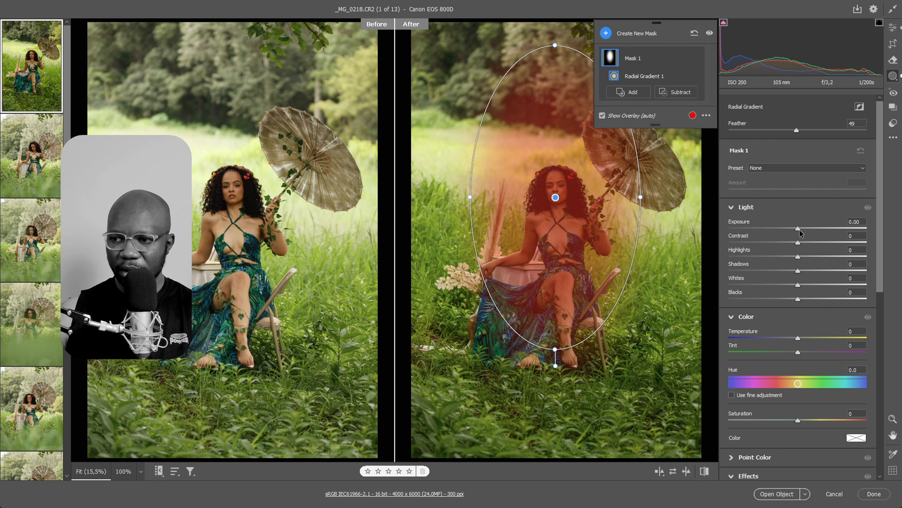
drag(799, 229, 809, 227)
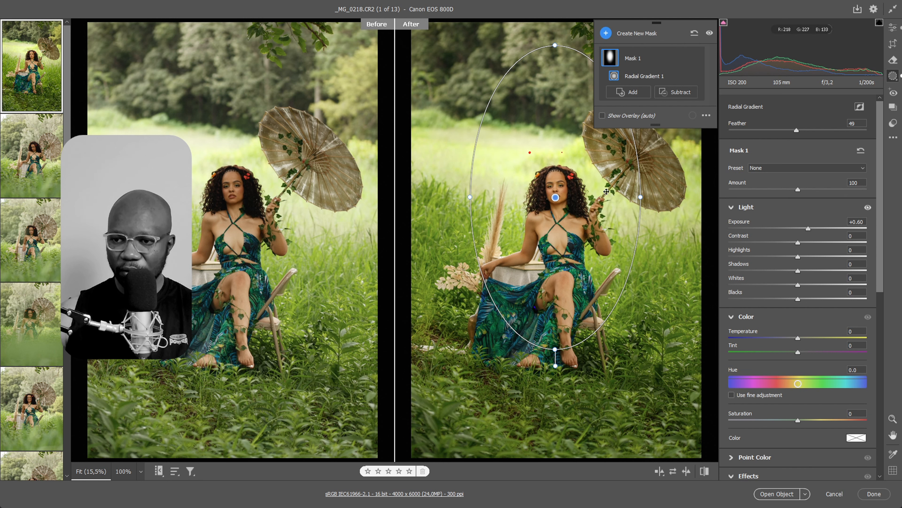
drag(808, 228, 776, 256)
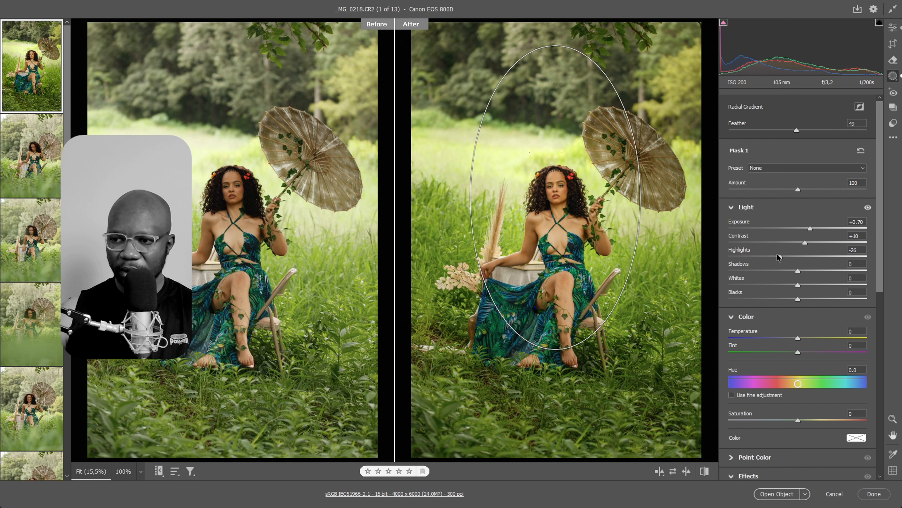
drag(778, 255, 795, 288)
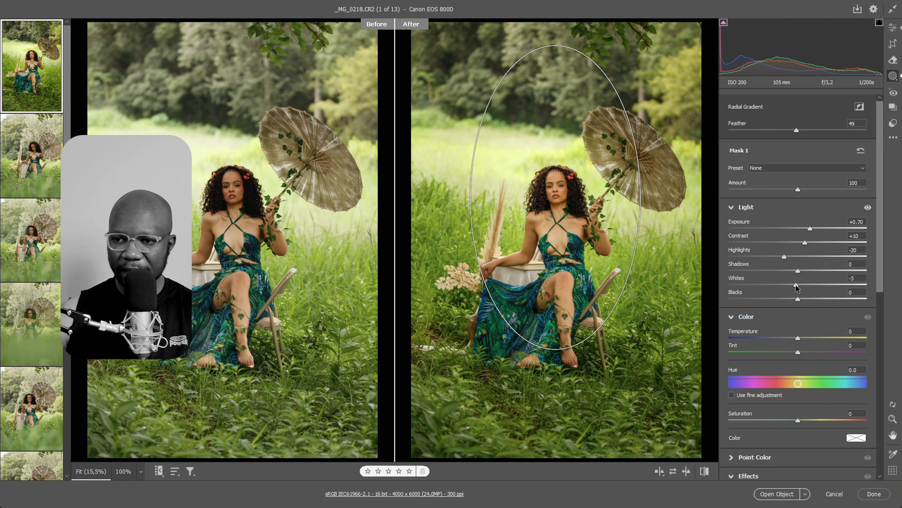
Set the whole photo's Light values to Exposure -0.10, Contrast +37 and Whites -48
click(892, 27)
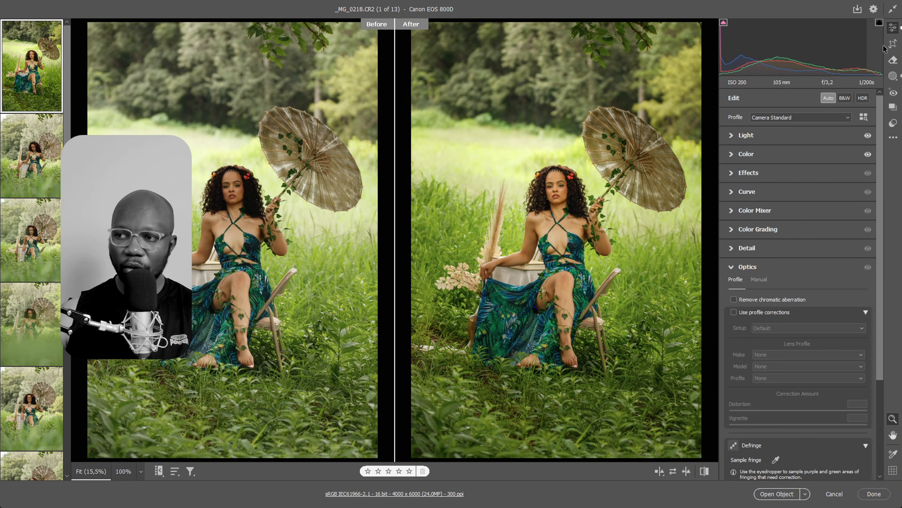
click(733, 136)
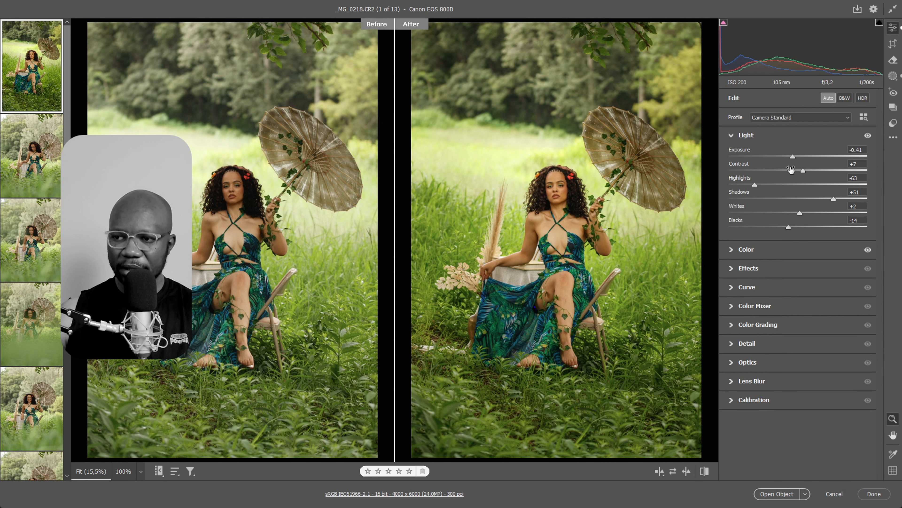
drag(792, 157, 825, 172)
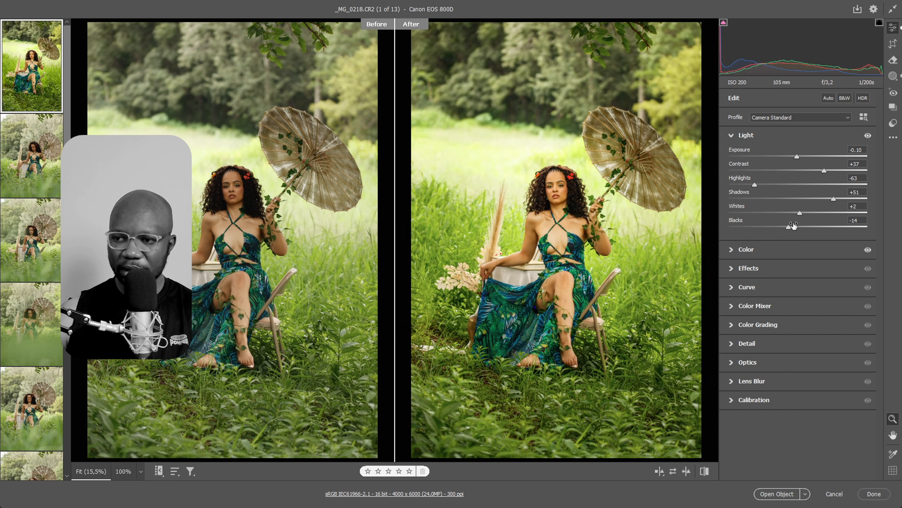
click(765, 213)
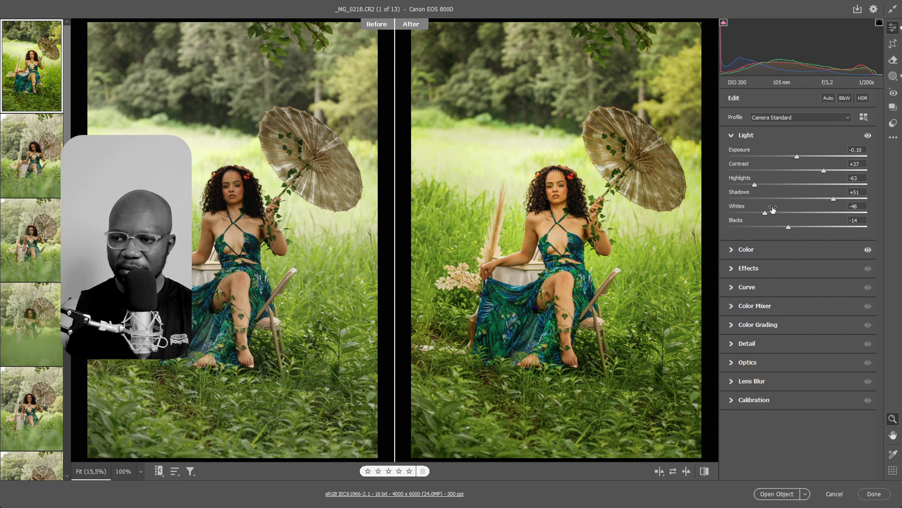
Set the whole photo's Vibrance to +3 and Temperature to 5150, and refine Highlights to -74 and Whites to -44
click(756, 253)
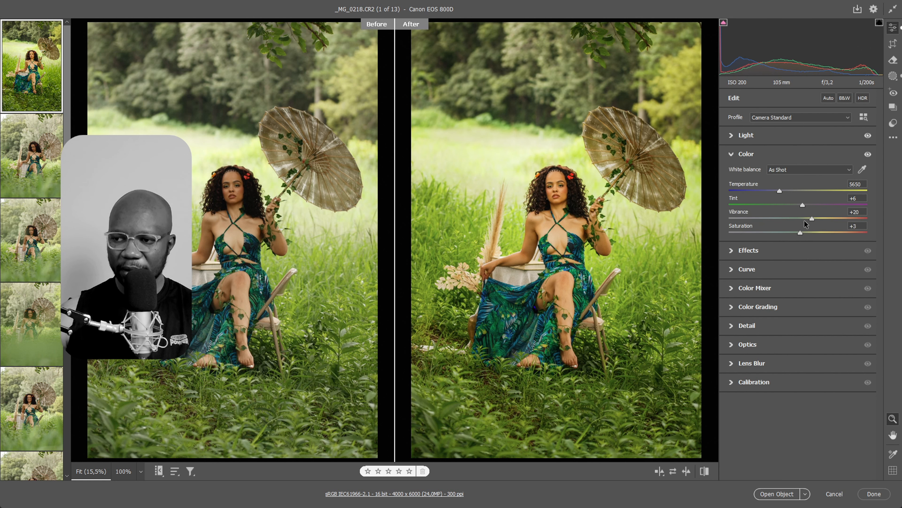
drag(804, 219, 775, 189)
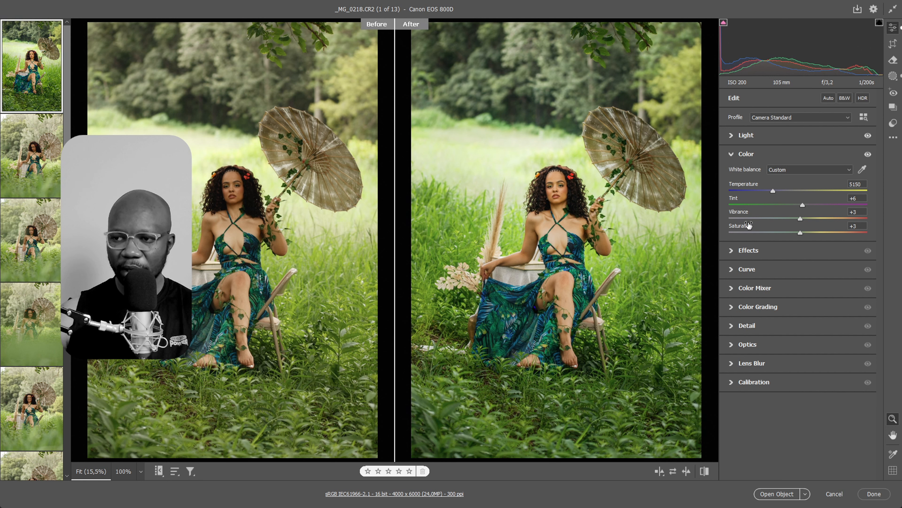
click(739, 135)
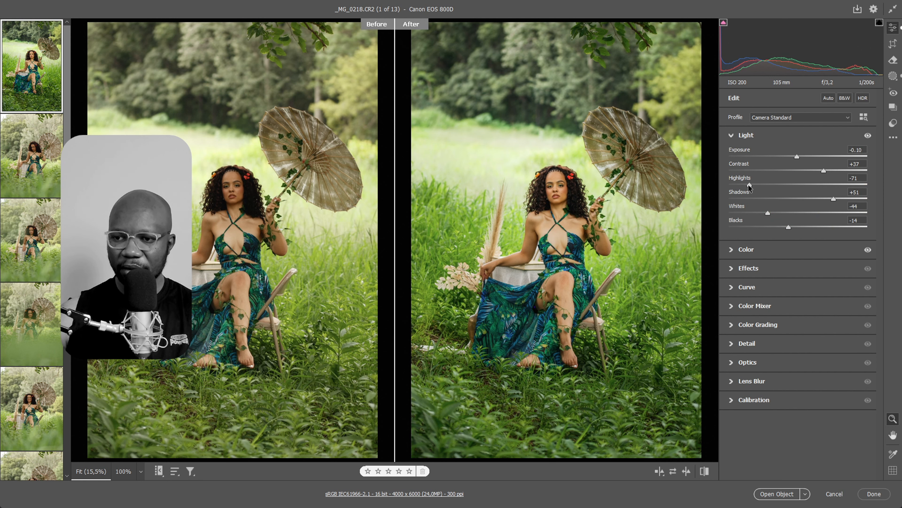
Create a brush mask with size 17 and feather 55, painting over the trees and bright grass behind the woman
click(893, 76)
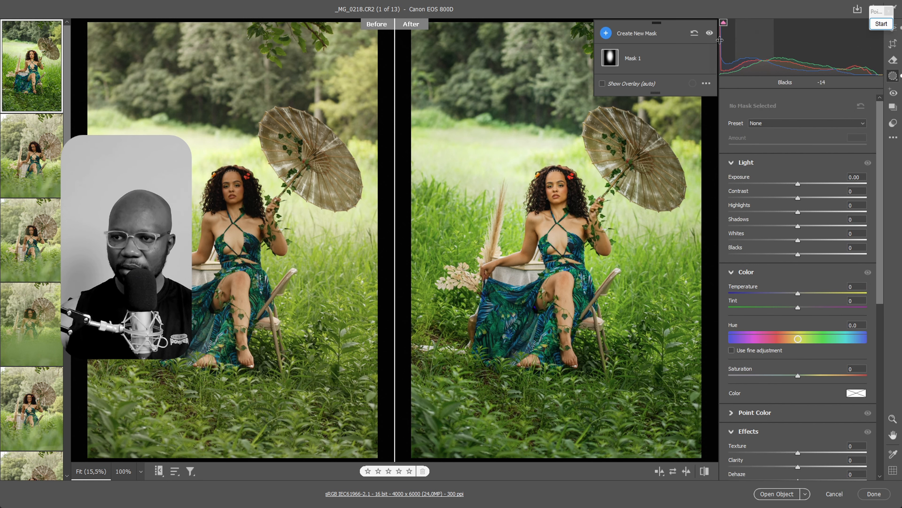
click(623, 33)
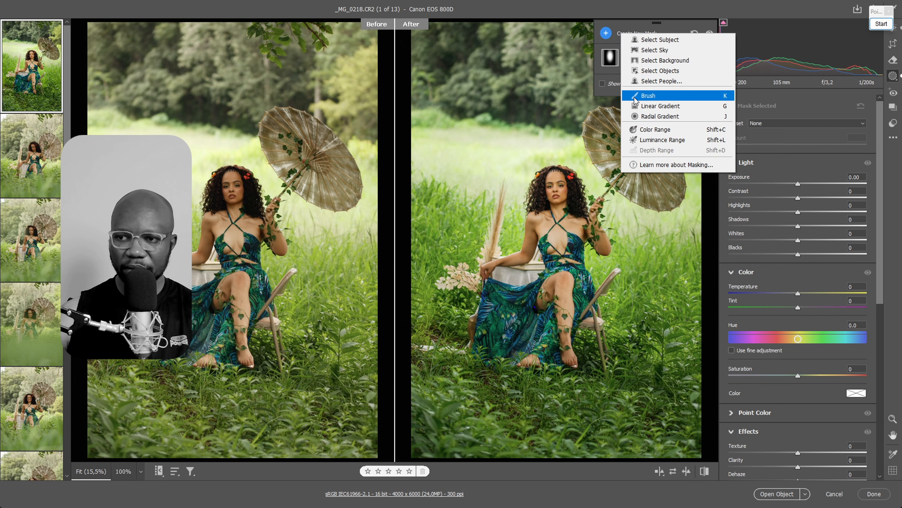
click(770, 22)
key(k)
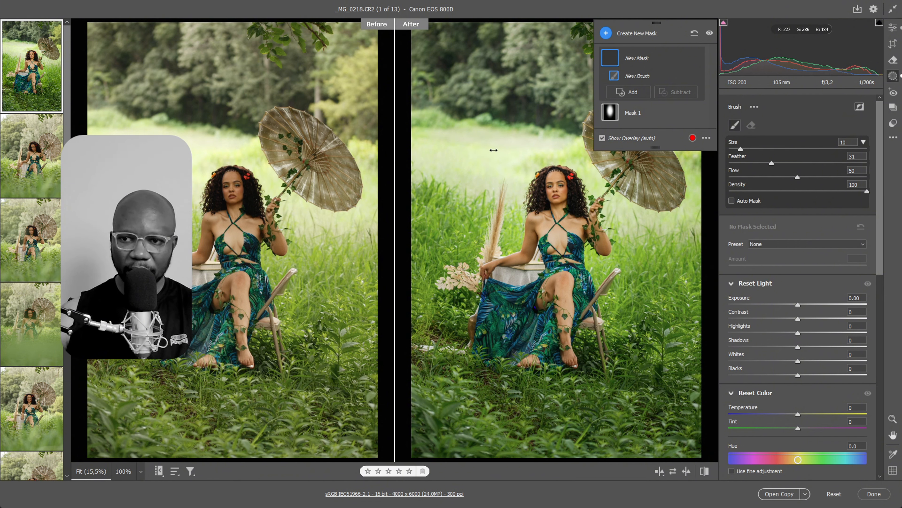
mouse_move(494, 149)
mouse_down()
mouse_move(514, 131)
mouse_move(468, 151)
mouse_move(463, 115)
mouse_move(482, 93)
mouse_move(487, 117)
mouse_move(511, 110)
mouse_up()
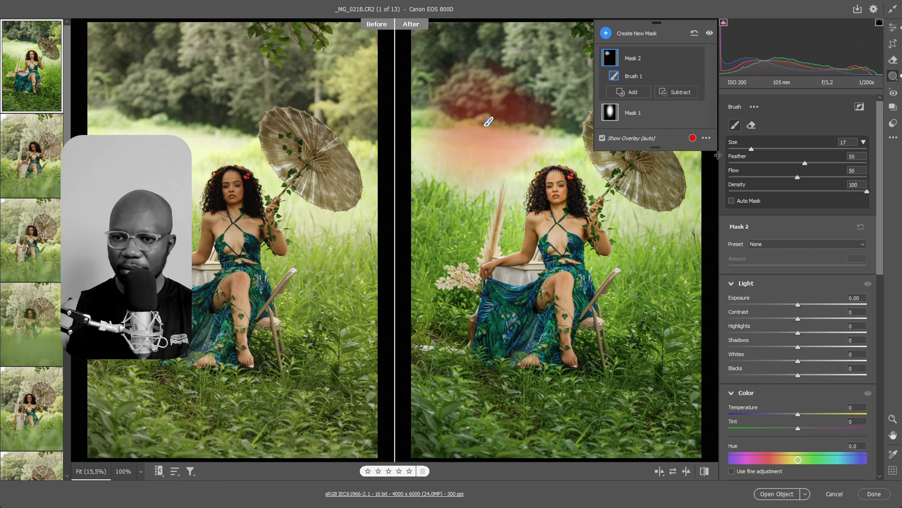
mouse_move(474, 81)
mouse_down()
mouse_move(549, 104)
mouse_move(538, 129)
mouse_move(557, 113)
mouse_move(539, 70)
mouse_move(482, 58)
mouse_move(448, 93)
mouse_move(436, 137)
mouse_move(484, 169)
mouse_move(546, 132)
mouse_move(540, 88)
mouse_move(492, 43)
mouse_move(457, 70)
mouse_move(445, 148)
mouse_move(529, 117)
mouse_up()
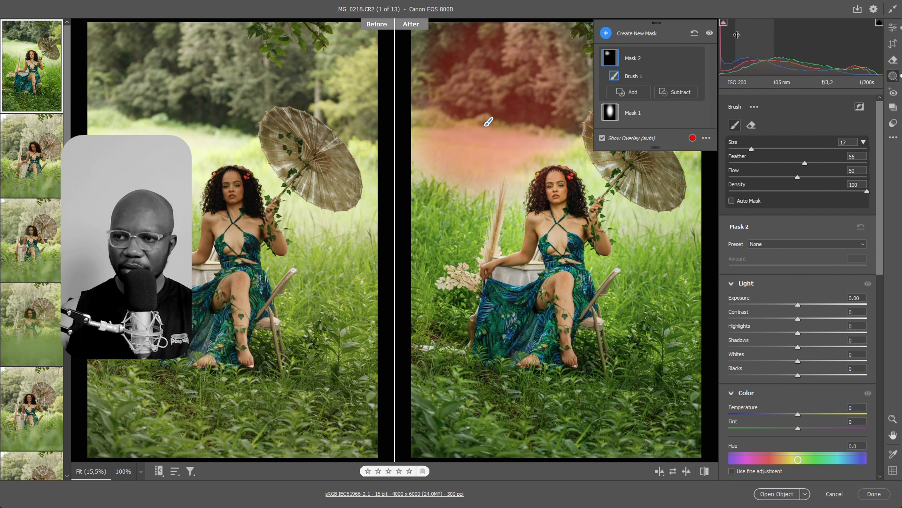
Compare the photo with all masks hidden and shown, and set the background brush mask's Exposure to -1.10
click(710, 34)
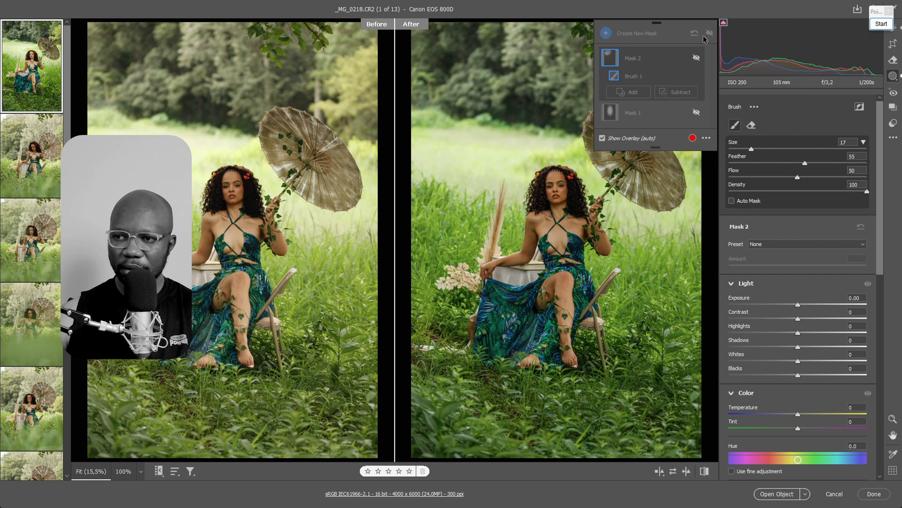
click(710, 33)
click(710, 33)
click(709, 33)
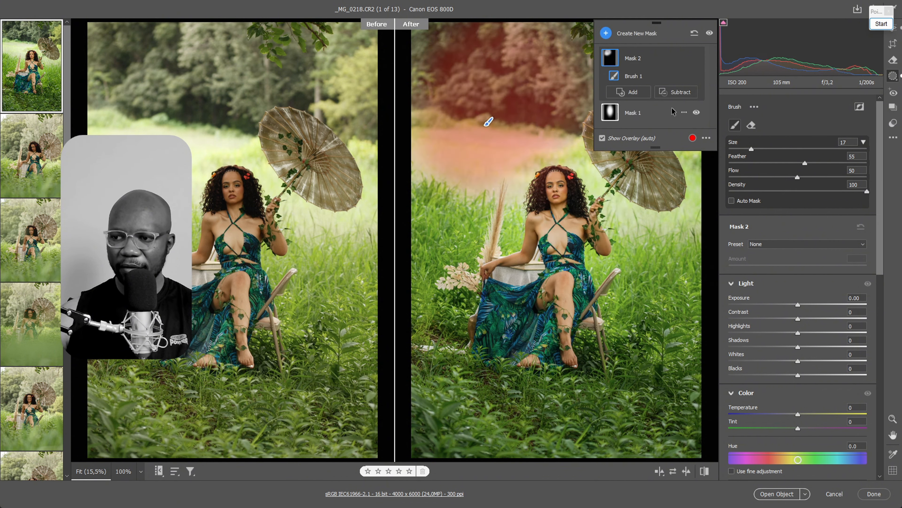
drag(787, 304, 781, 303)
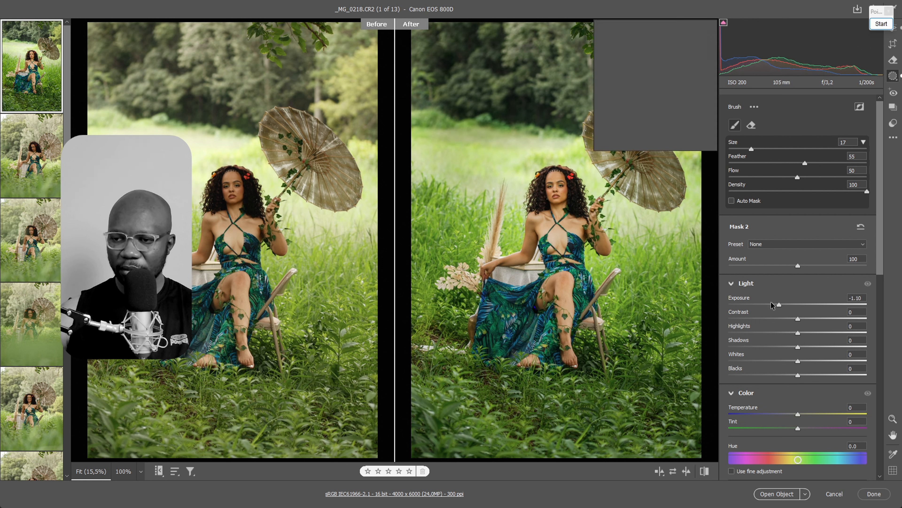
Reduce the brush size to 9 and touch up the background brush mask beside the parasol and along the tree line
key(alt)
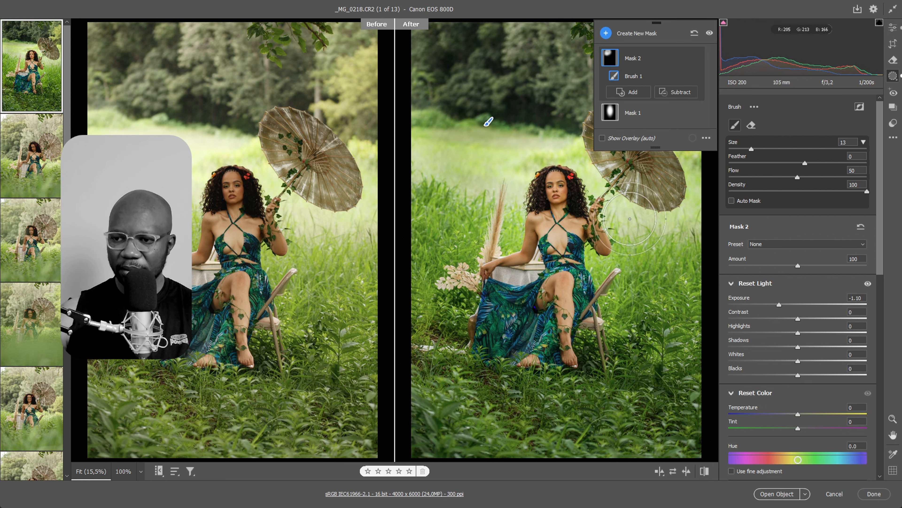
key(alt)
drag(639, 229, 631, 228)
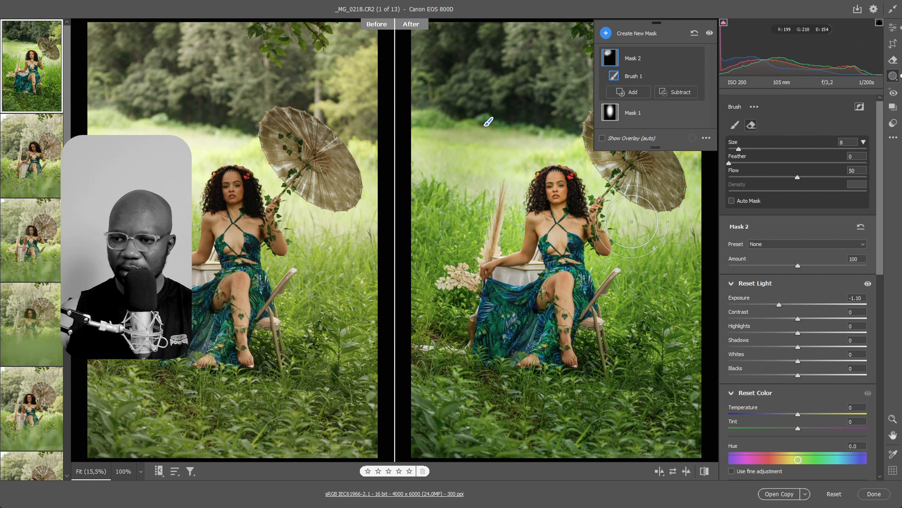
key(alt)
key(alt)
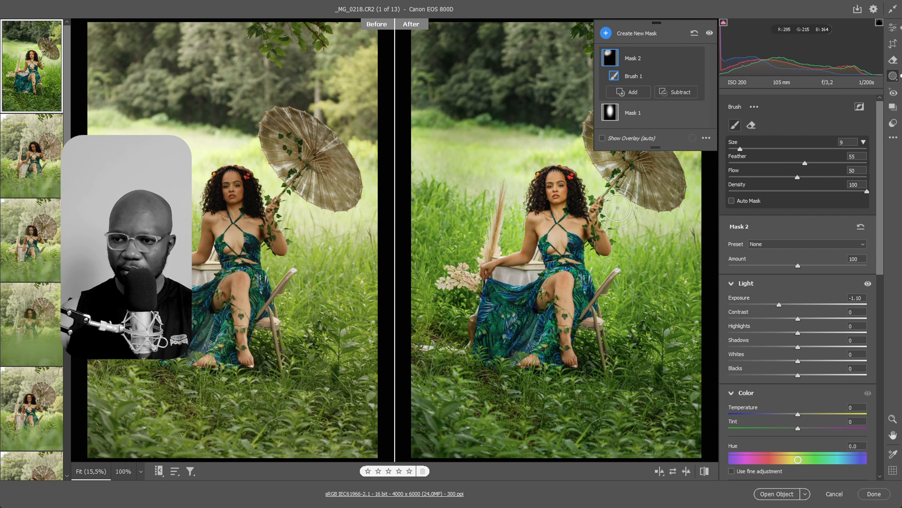
mouse_move(618, 207)
mouse_down()
mouse_move(631, 222)
mouse_move(627, 214)
mouse_move(659, 225)
mouse_move(621, 206)
mouse_up()
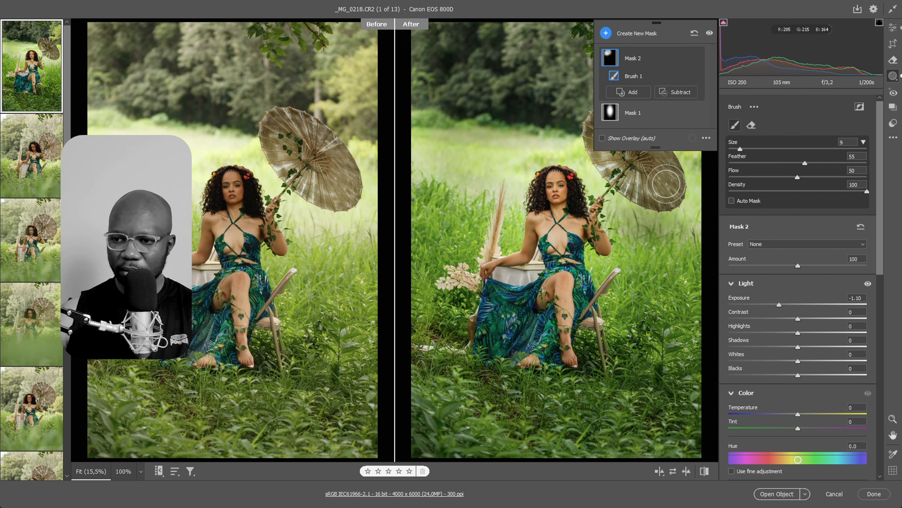
key(ctrl+space)
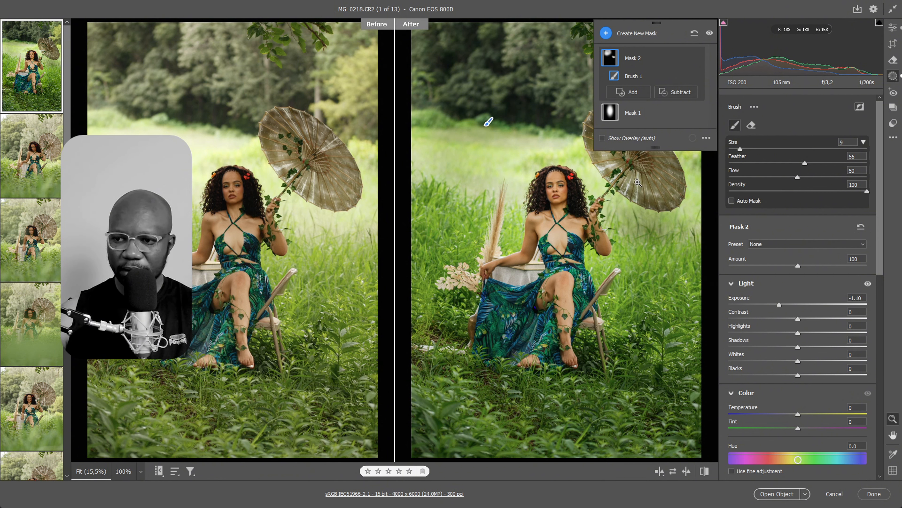
mouse_move(531, 141)
mouse_down()
mouse_move(561, 133)
mouse_move(485, 173)
mouse_move(420, 153)
mouse_move(423, 59)
mouse_move(433, 98)
mouse_up()
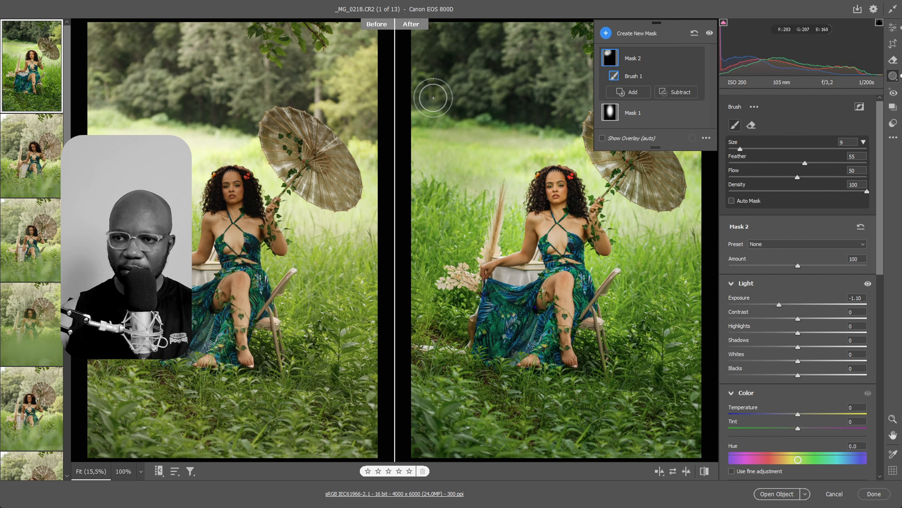
click(658, 26)
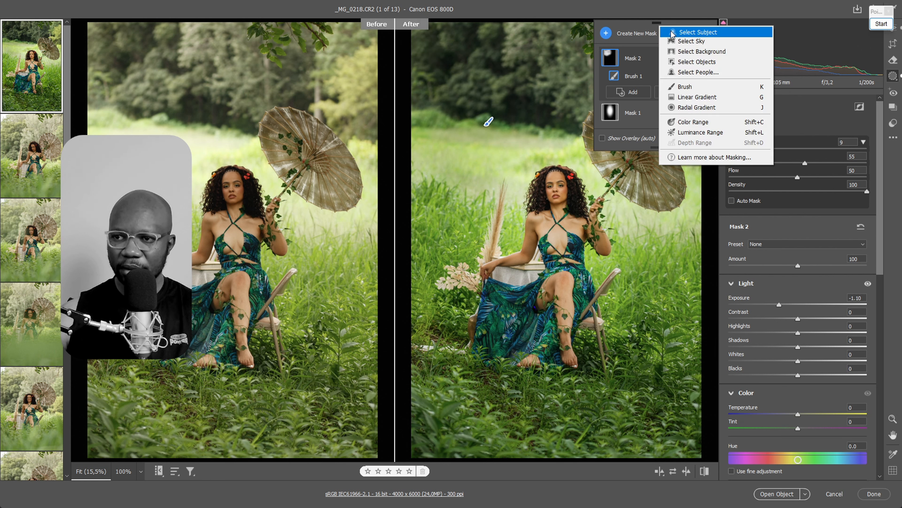
click(635, 3)
click(892, 29)
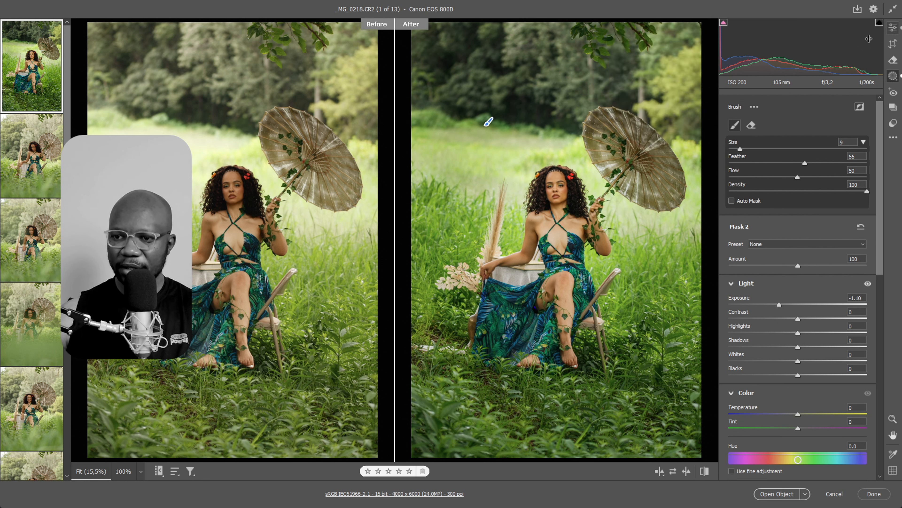
click(893, 76)
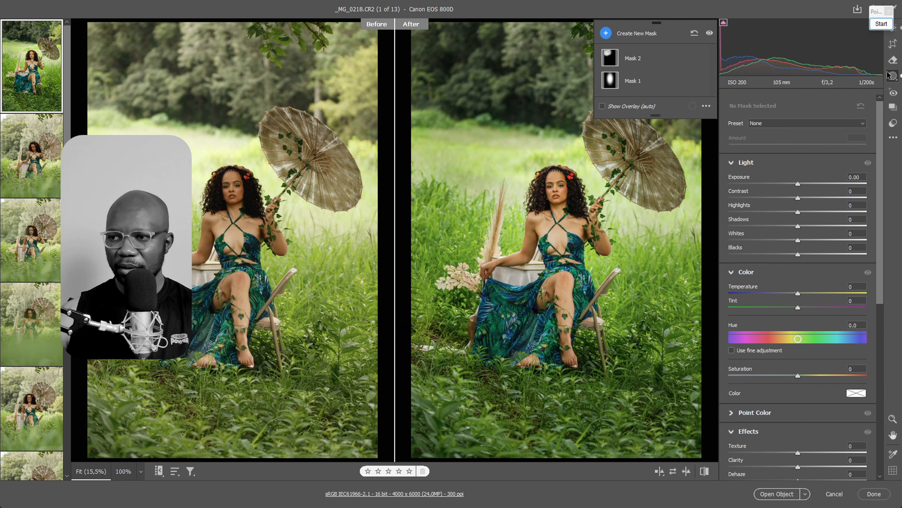
Create a linear gradient mask running from the top edge of the photo down to the woman's face
click(639, 33)
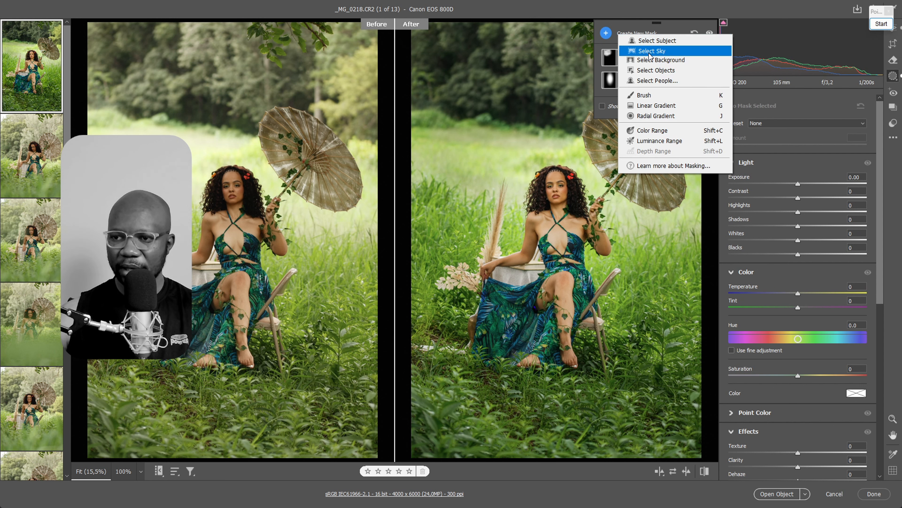
click(658, 107)
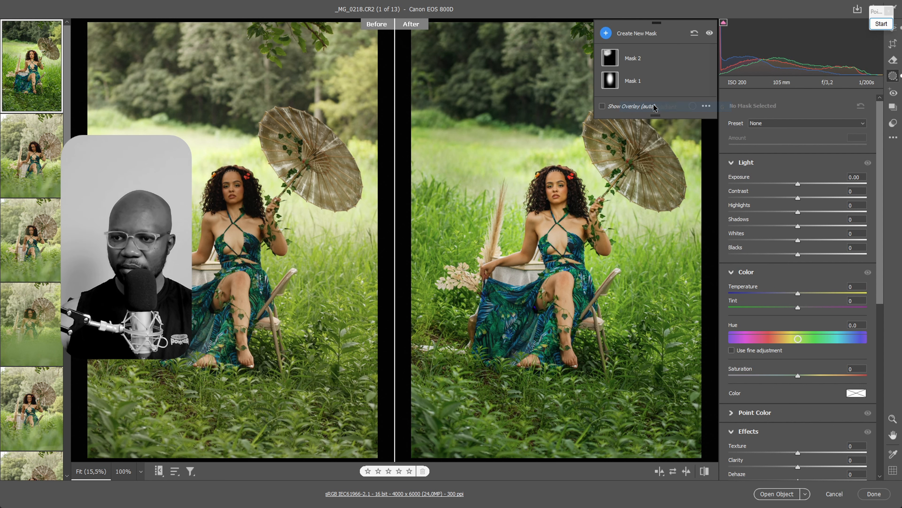
drag(497, 21, 553, 187)
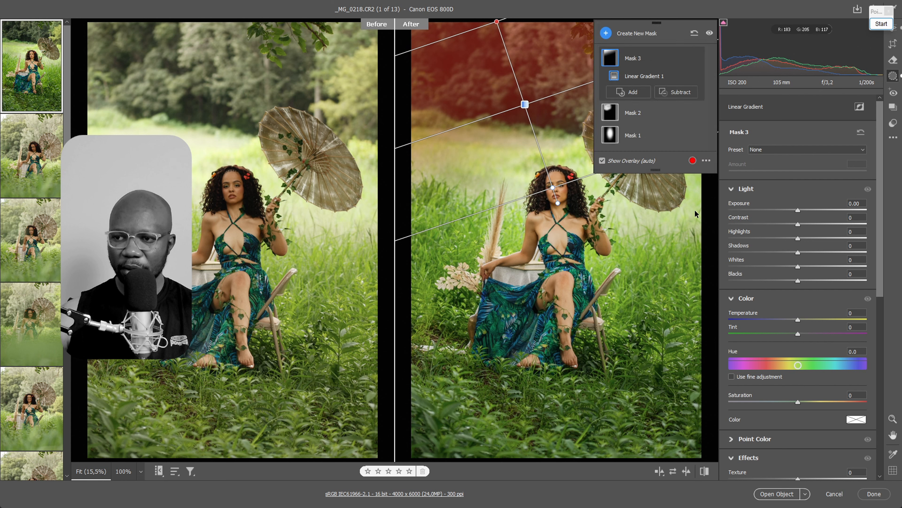
Add a second linear gradient to the upper background mask, running diagonally from the photo's top-right area down toward the woman's head
click(634, 93)
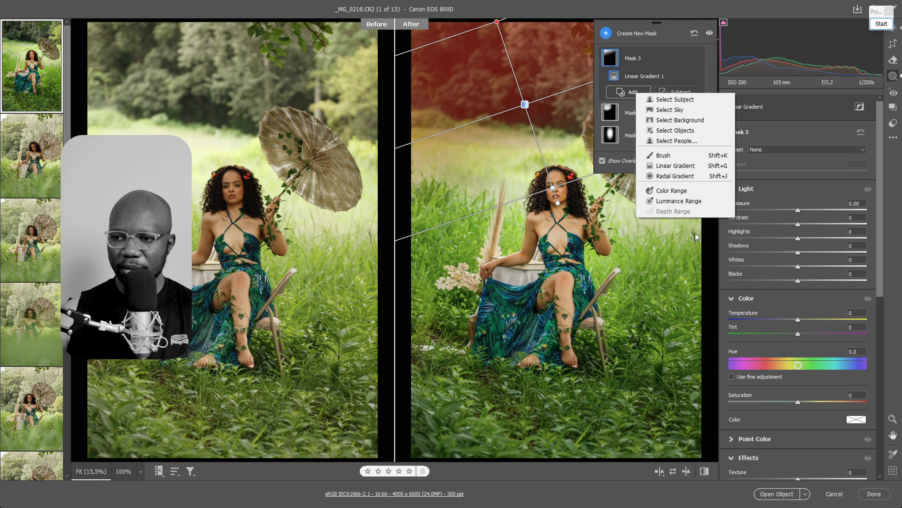
click(689, 238)
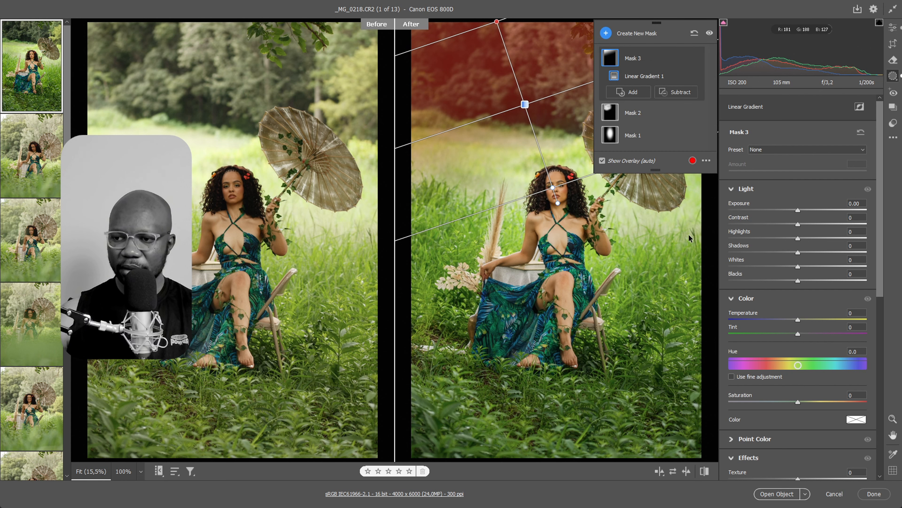
click(632, 92)
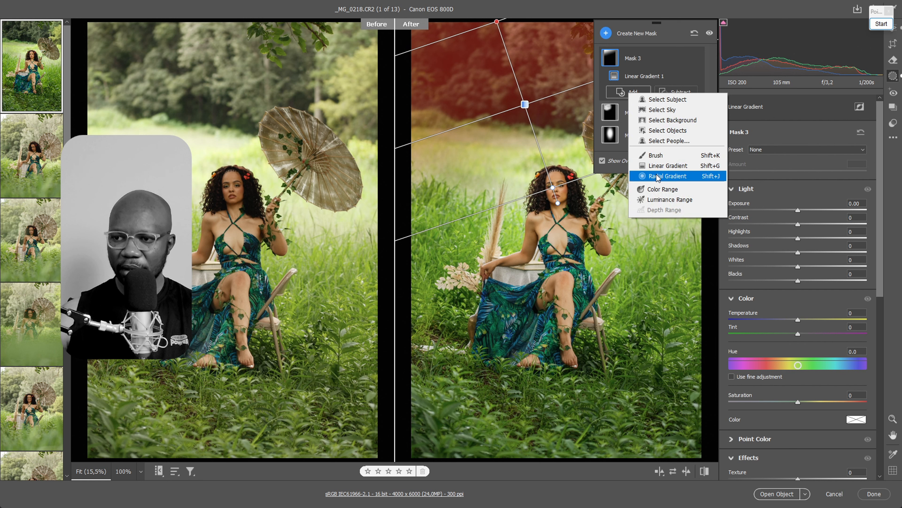
click(660, 166)
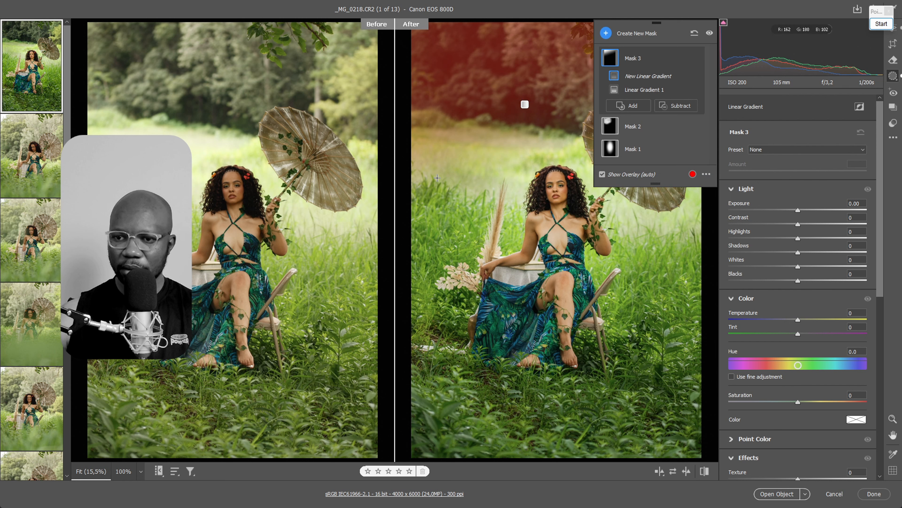
mouse_move(573, 147)
mouse_down()
mouse_move(584, 111)
mouse_move(531, 150)
mouse_move(542, 169)
mouse_up()
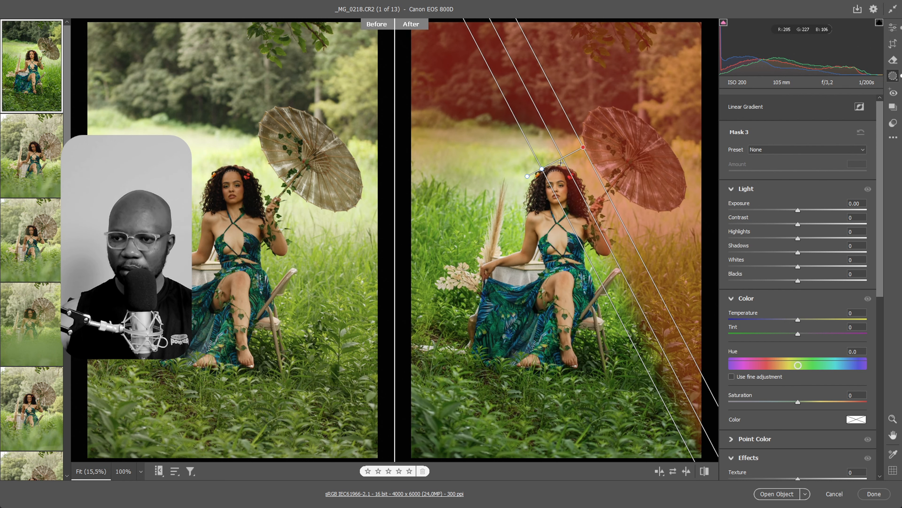
drag(583, 147, 666, 50)
drag(540, 155, 590, 151)
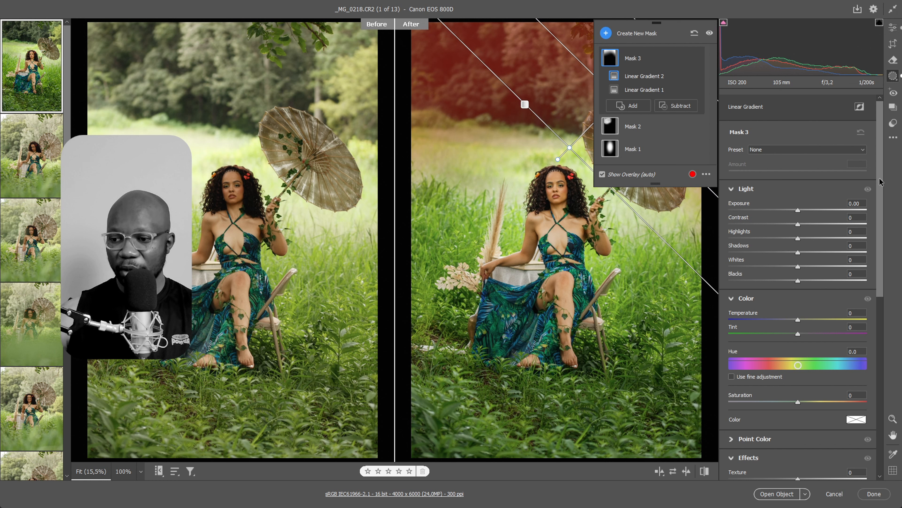
Soften the upper background mask with Texture -4, Clarity -44 and Dehaze -14, and return to the overall Edit adjustments
drag(882, 208, 876, 301)
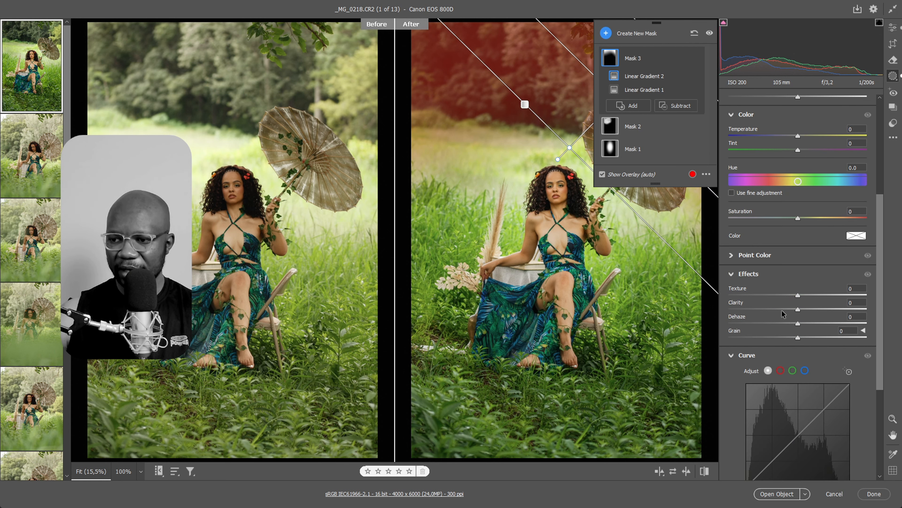
drag(798, 323, 787, 300)
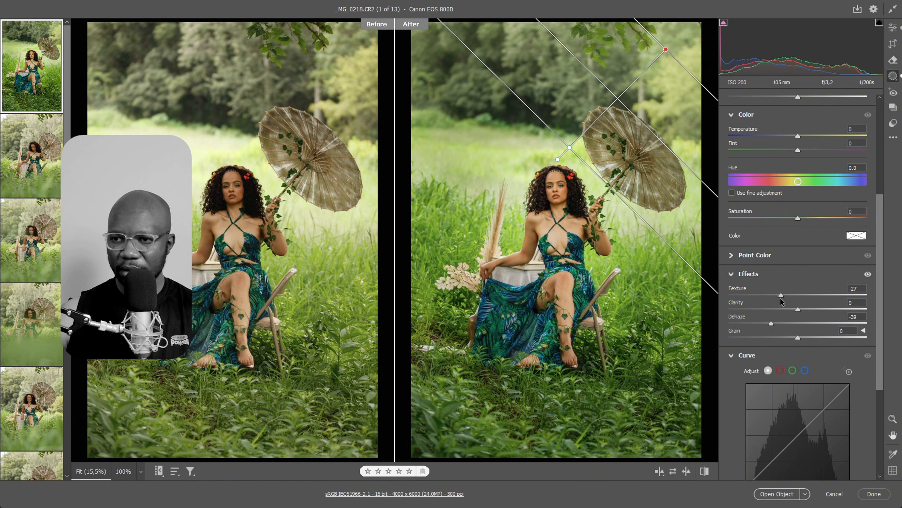
drag(794, 300, 793, 299)
mouse_move(771, 323)
mouse_down()
mouse_move(786, 322)
mouse_move(791, 310)
mouse_move(758, 310)
mouse_move(767, 315)
mouse_up()
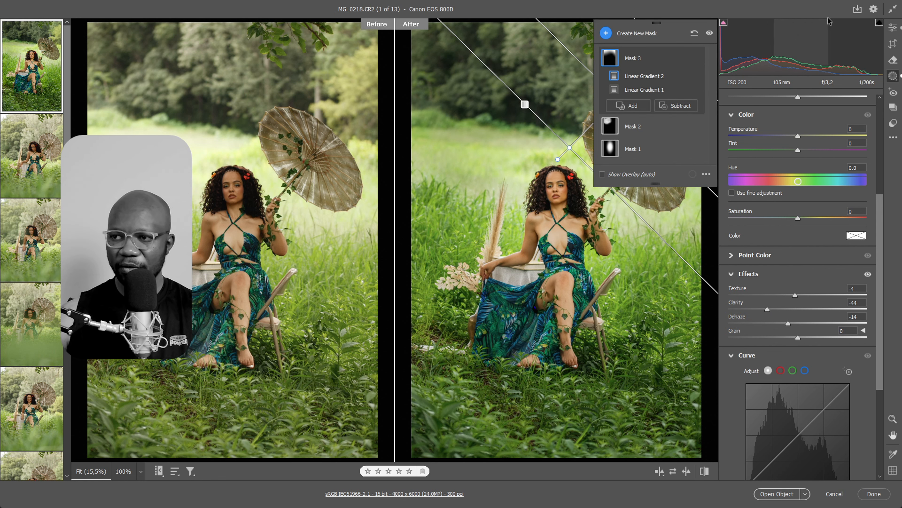
click(894, 34)
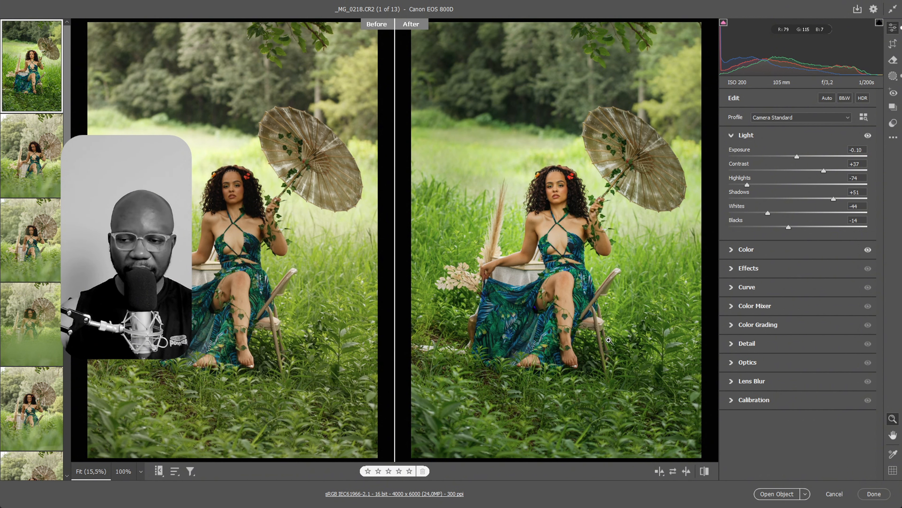
Create a linear gradient mask running from the bottom edge of the photo up to the woman's waist
key(m)
key(g)
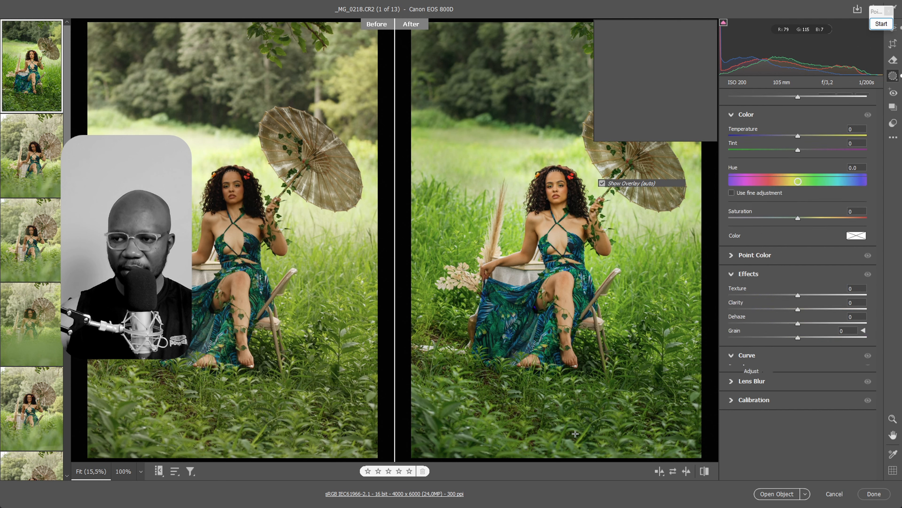
drag(568, 431, 572, 261)
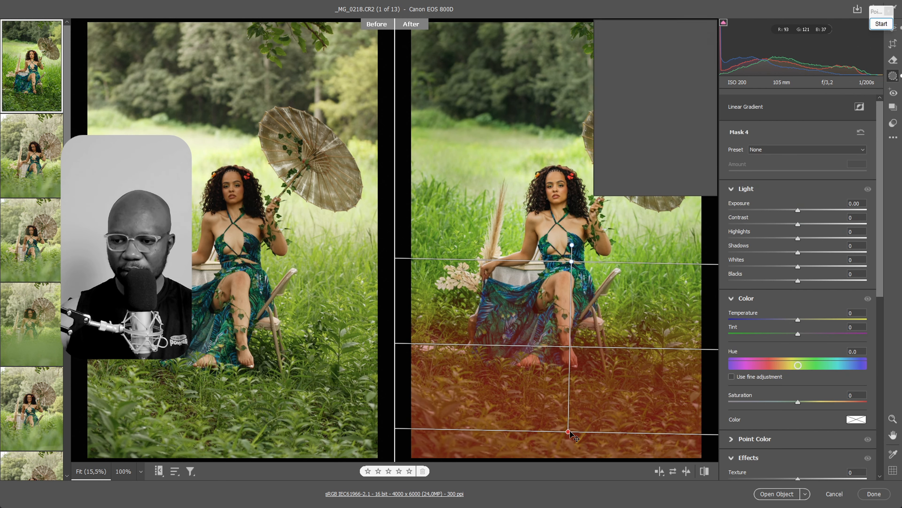
drag(568, 431, 565, 460)
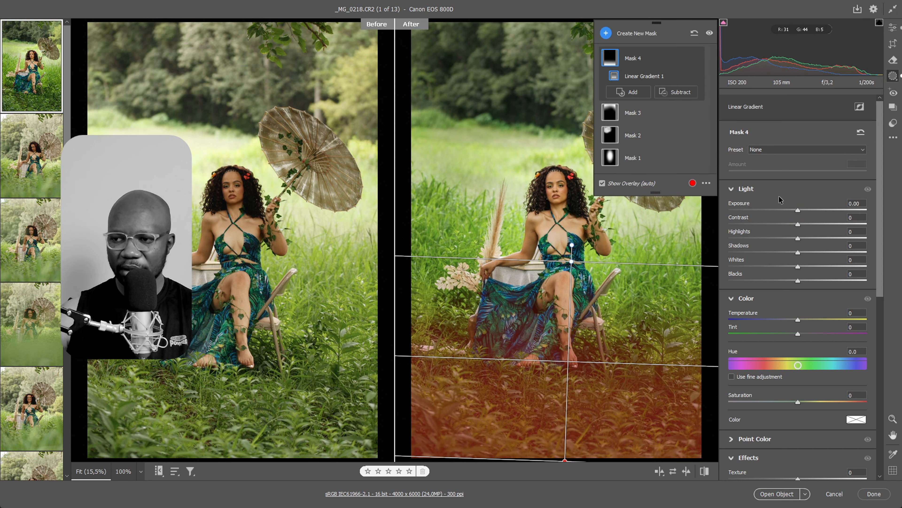
Set the foreground gradient mask's Exposure to -0.80, Texture to -13, Clarity to -33 and Dehaze to -10
drag(786, 209, 784, 210)
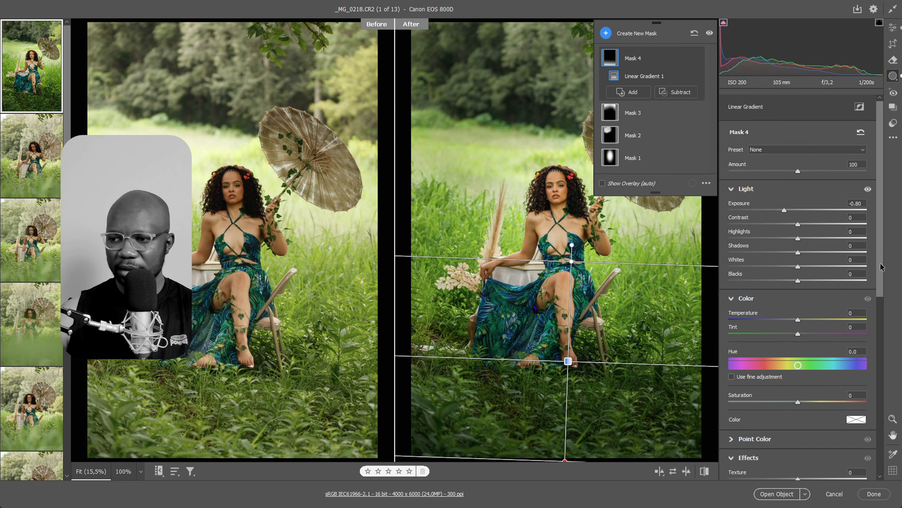
drag(881, 267, 875, 316)
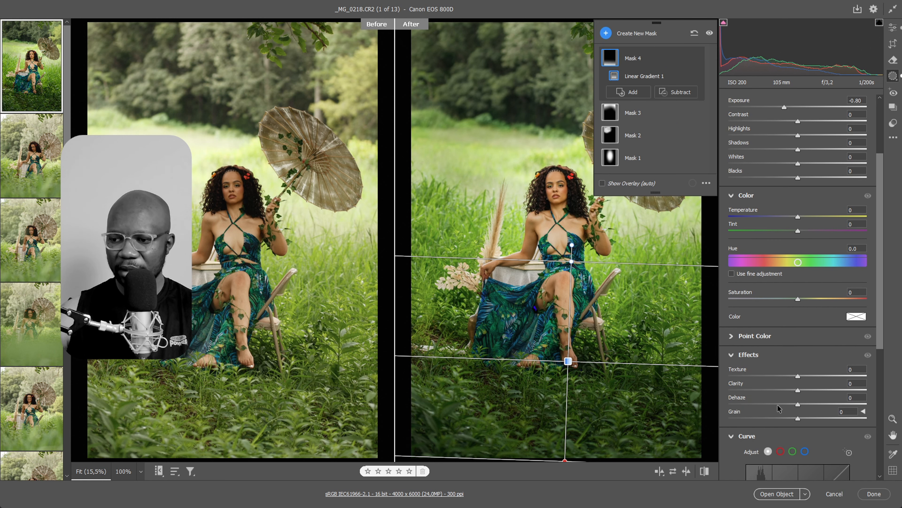
mouse_move(777, 406)
mouse_down()
mouse_move(746, 404)
mouse_move(783, 405)
mouse_move(754, 391)
mouse_move(782, 376)
mouse_move(791, 404)
mouse_up()
click(776, 391)
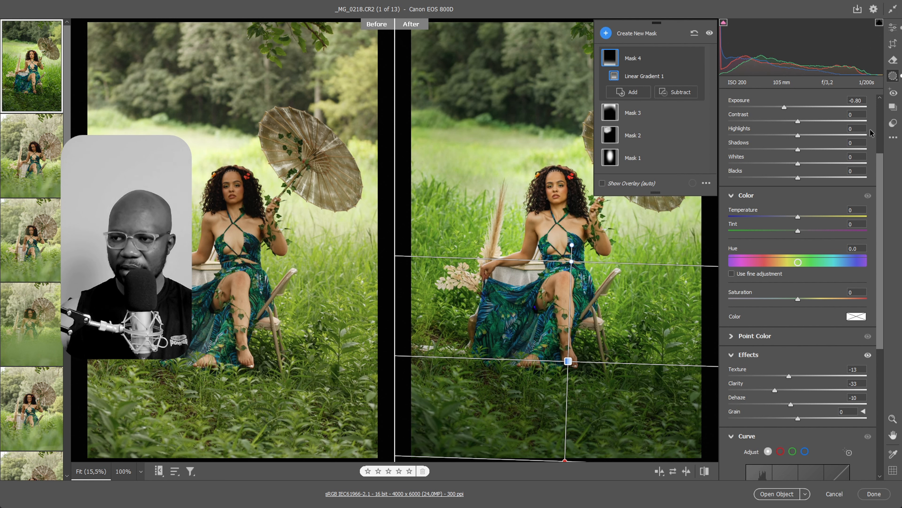
Create another linear gradient mask running from the right edge of the photo inward to the woman's chair
key(g)
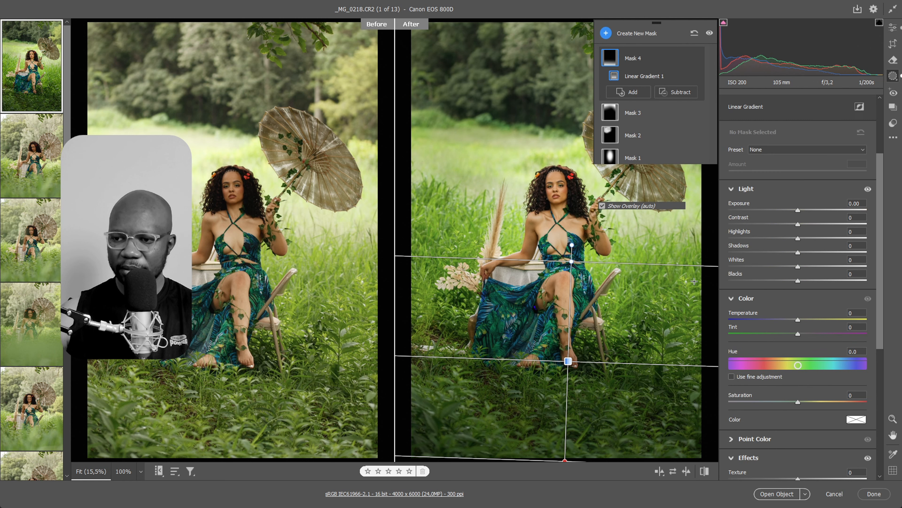
drag(695, 281, 585, 284)
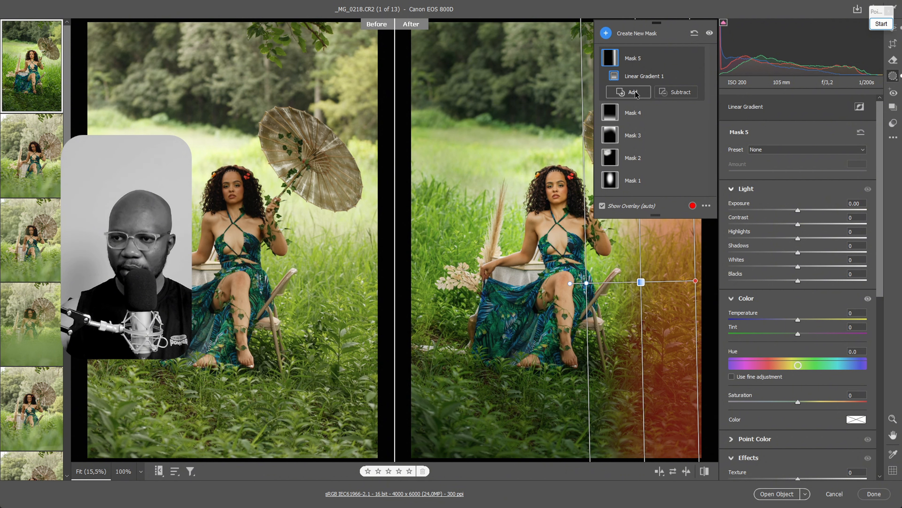
Try to intersect the right-edge mask with a second linear gradient drawn beside the woman
key(shift)
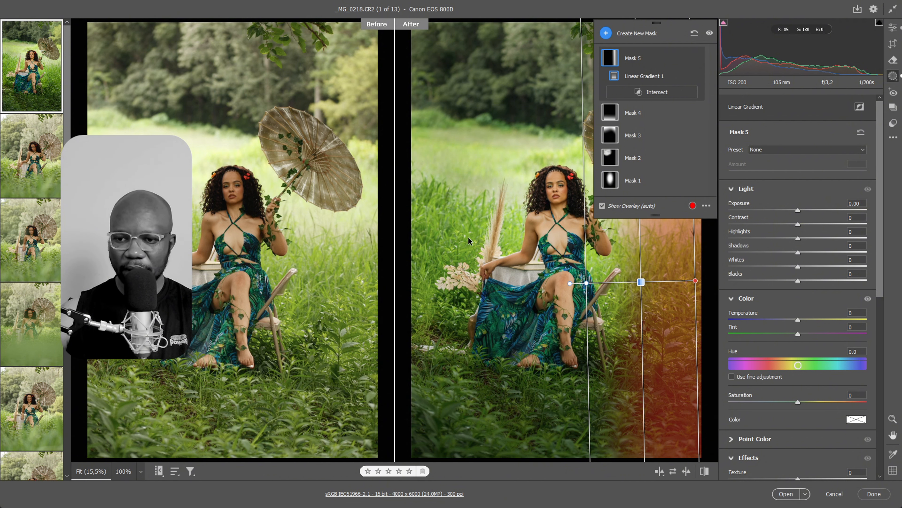
alt+click(638, 96)
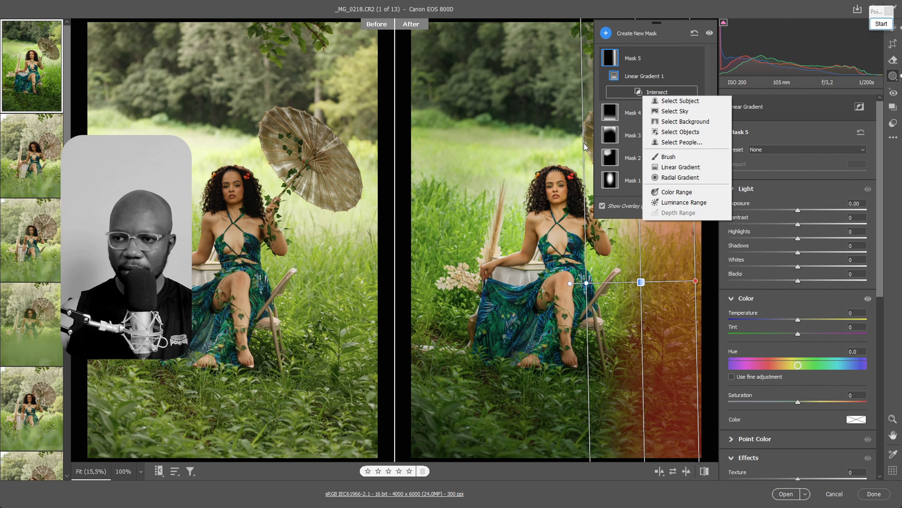
click(671, 168)
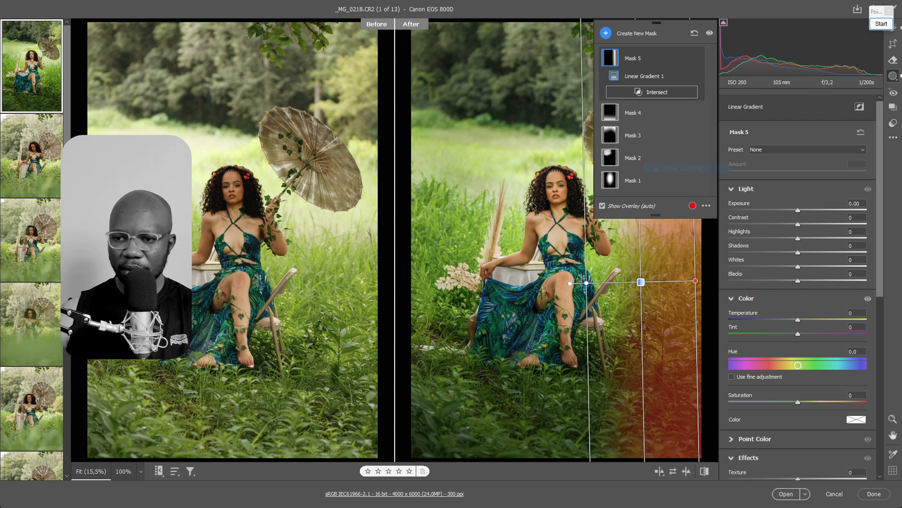
drag(447, 231, 523, 232)
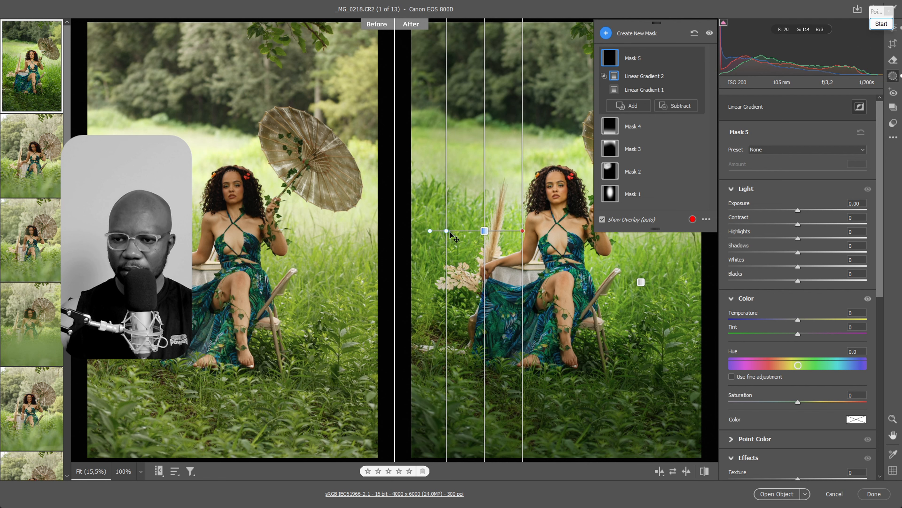
drag(446, 233, 623, 243)
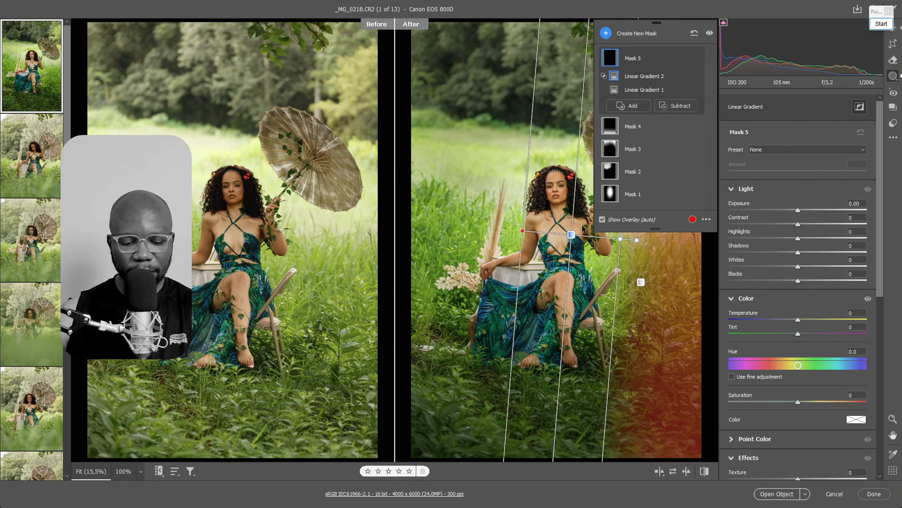
Undo the last gradient change and delete the intersecting Linear Gradient 2 from Mask 5
key(ctrl+z)
click(669, 91)
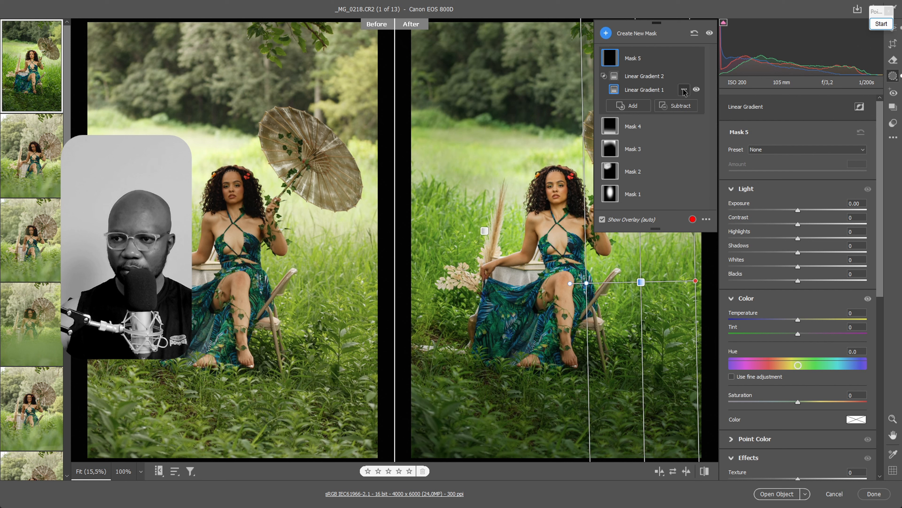
click(684, 90)
click(684, 76)
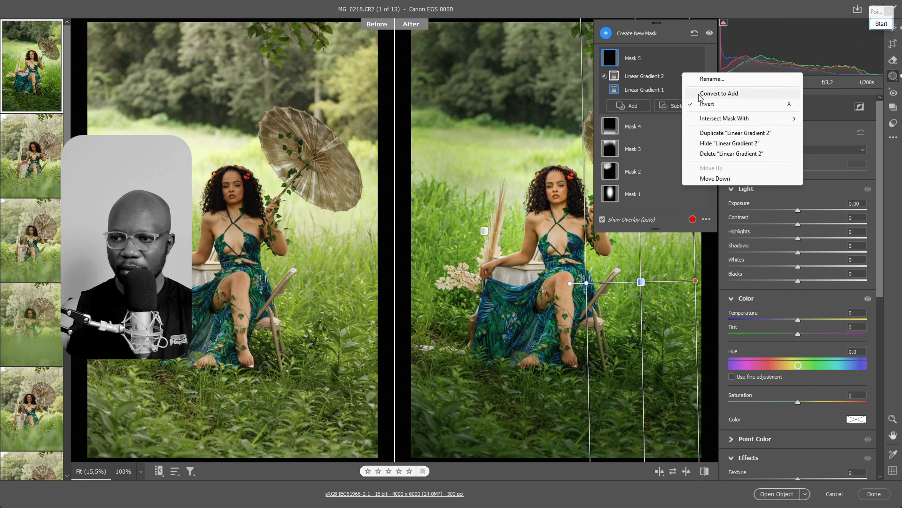
click(682, 76)
click(707, 158)
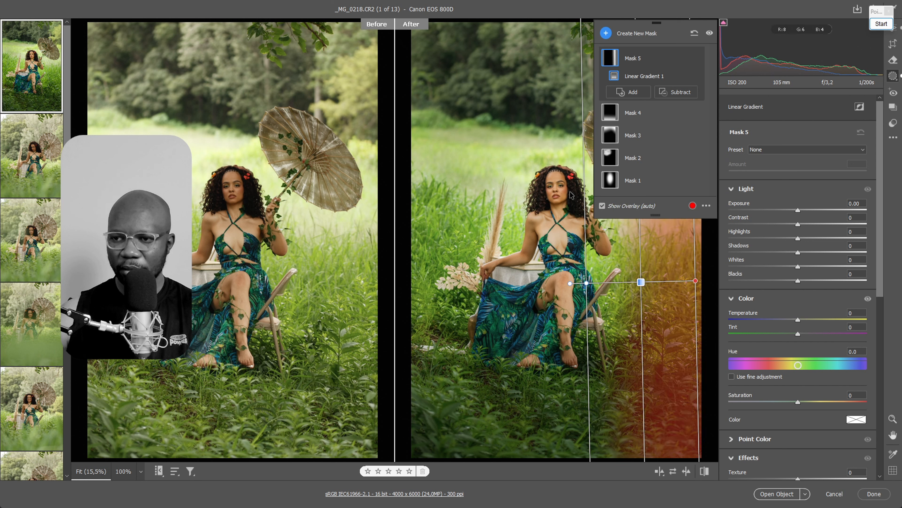
Set the right-edge gradient mask's Exposure to -0.65 and rotate it diagonally across the photo's lower-right corner
click(633, 93)
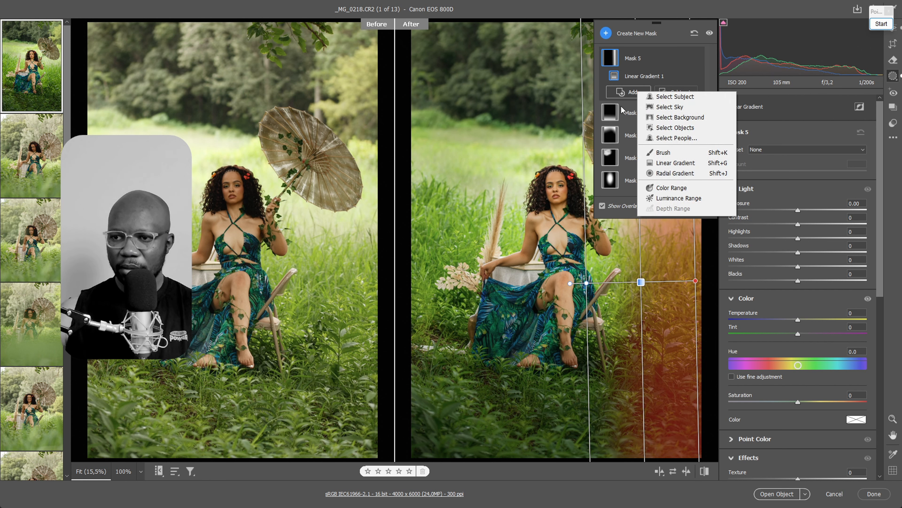
click(791, 212)
drag(790, 210, 788, 210)
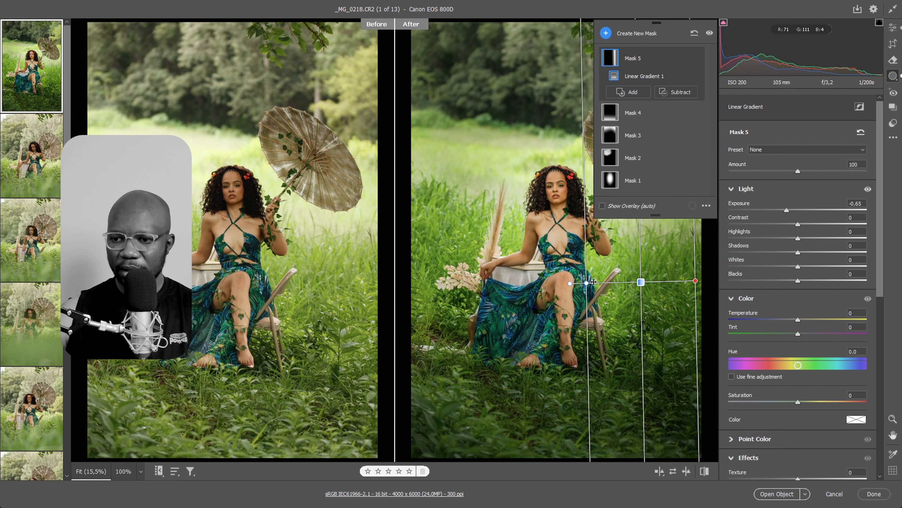
drag(570, 283, 578, 249)
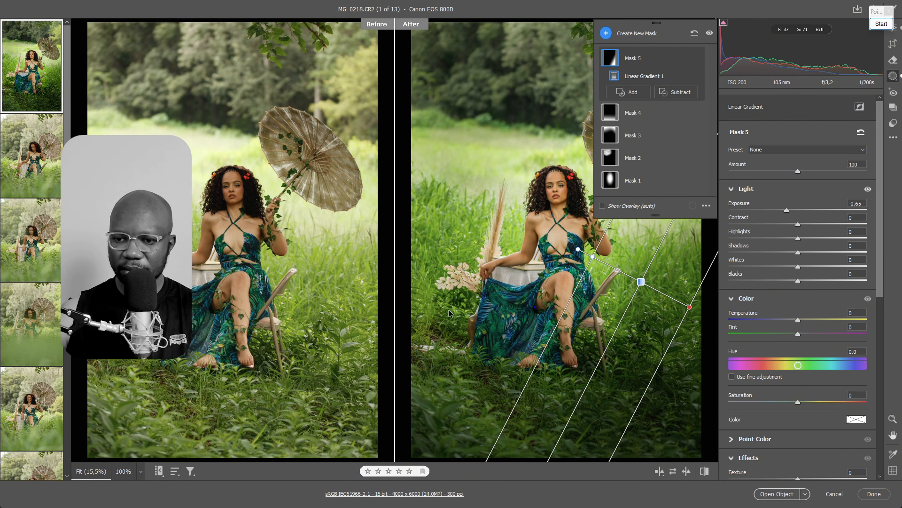
Add a second linear gradient to Mask 5, running from the photo's left edge inward to the woman's lap
click(630, 93)
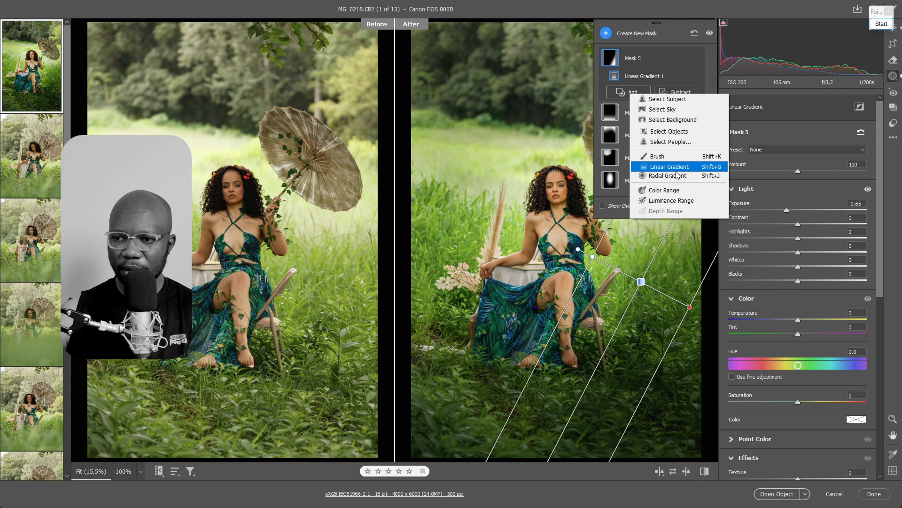
click(668, 166)
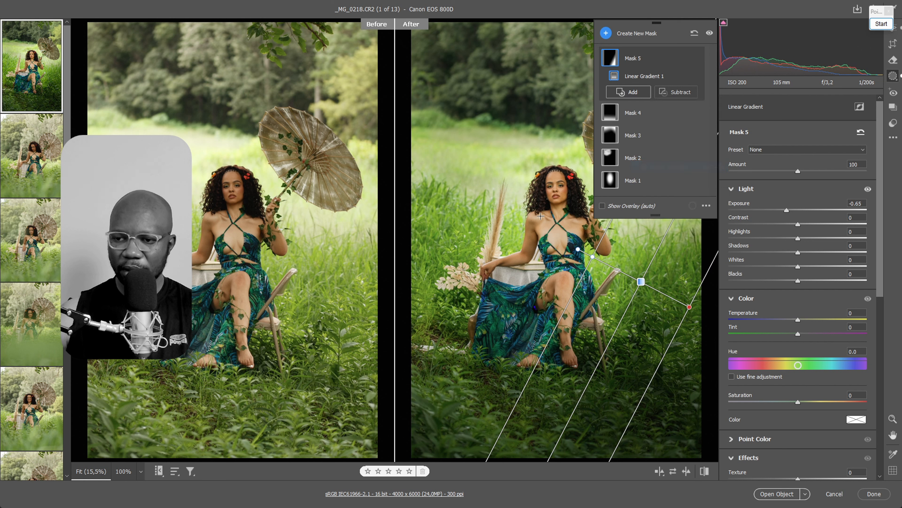
mouse_move(459, 305)
mouse_down()
mouse_move(555, 269)
mouse_move(404, 327)
mouse_move(399, 319)
mouse_up()
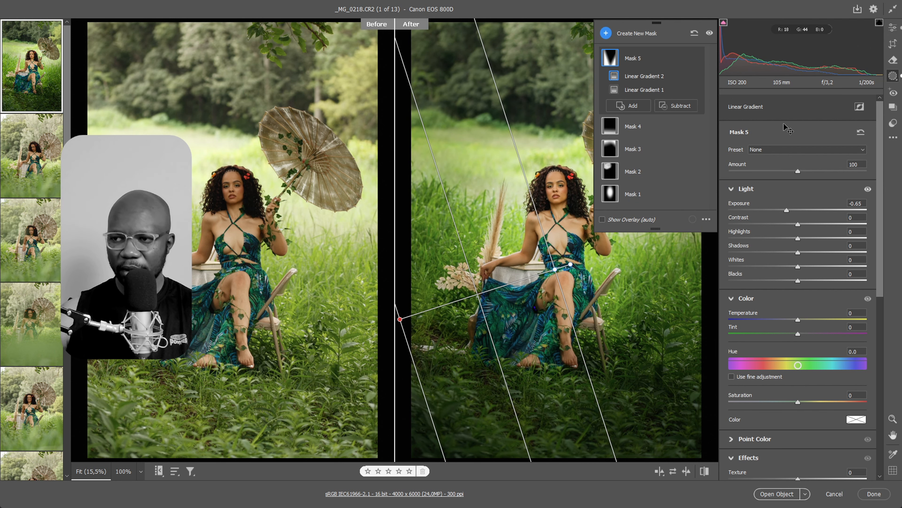
click(881, 24)
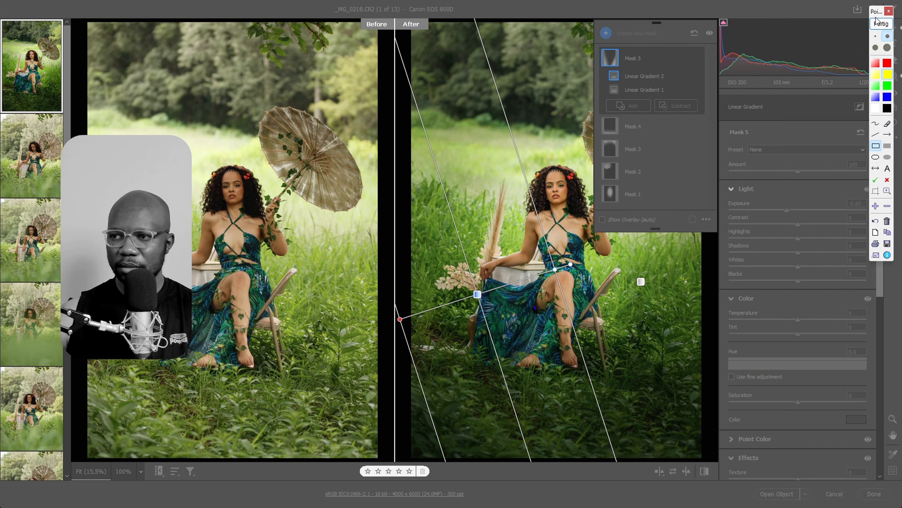
click(877, 22)
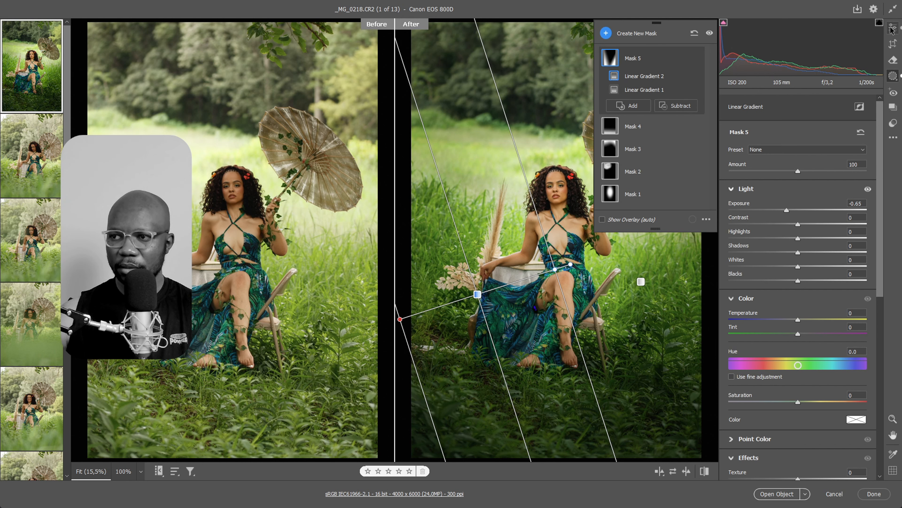
Set the whole photo's Exposure to +0.25, Highlights to -60 and Whites to -53 in the Light settings
click(893, 28)
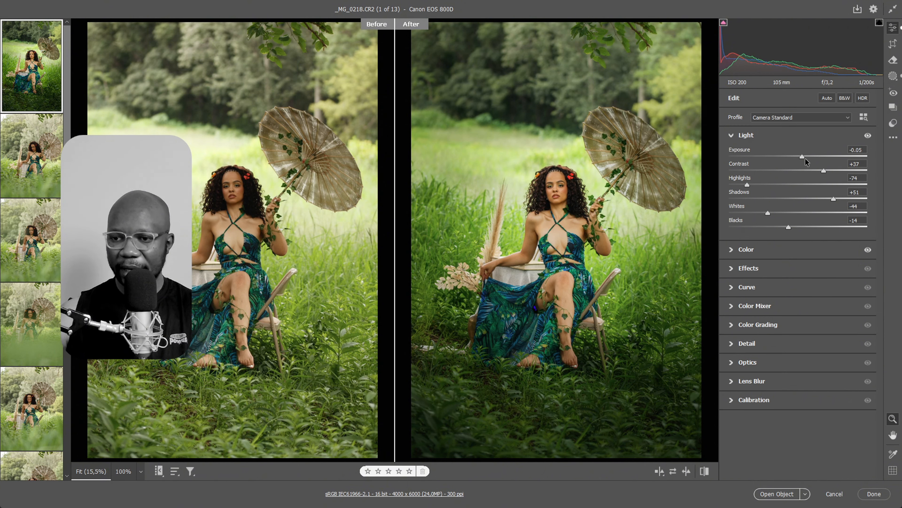
mouse_move(805, 158)
mouse_down()
mouse_move(815, 157)
mouse_move(803, 156)
mouse_up()
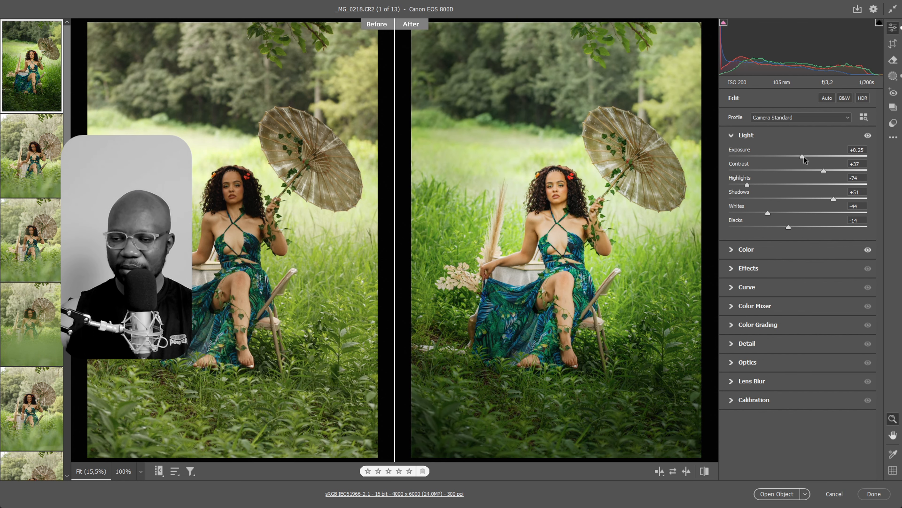
mouse_move(747, 184)
mouse_down()
mouse_move(776, 182)
mouse_move(757, 182)
mouse_up()
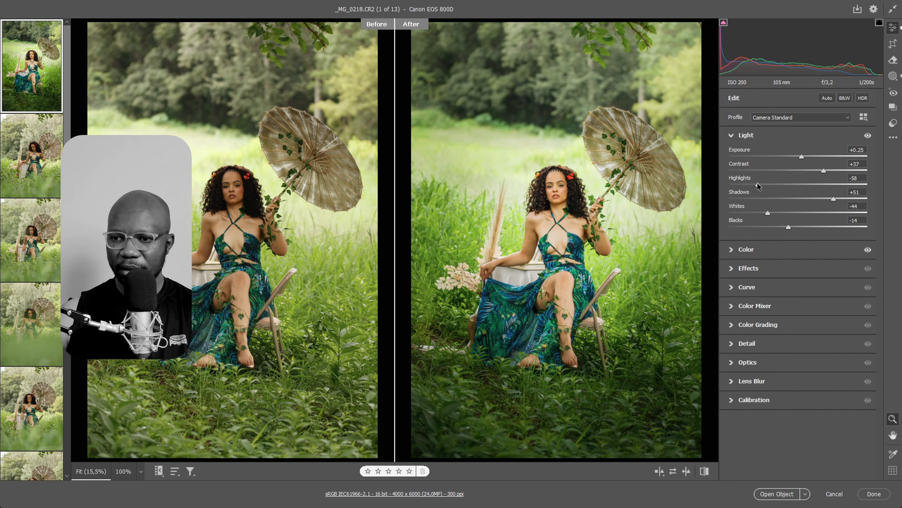
drag(768, 213, 762, 212)
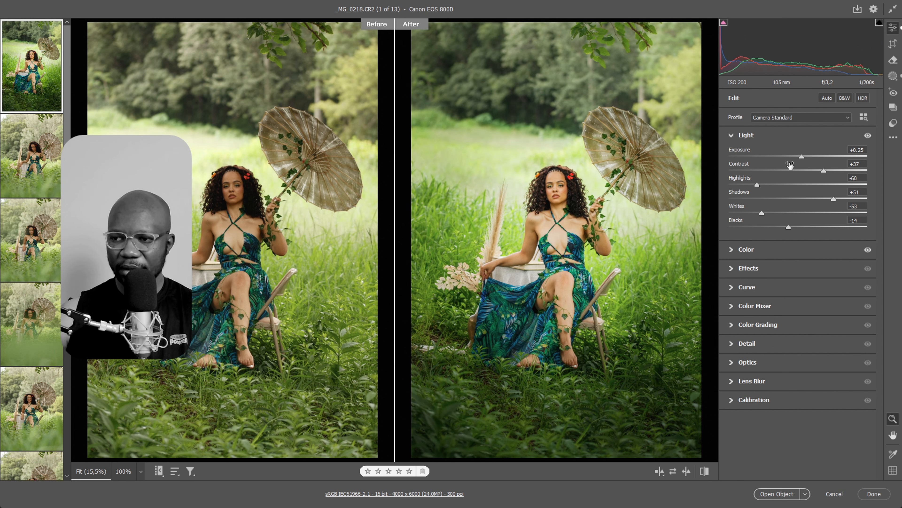
drag(802, 157, 802, 159)
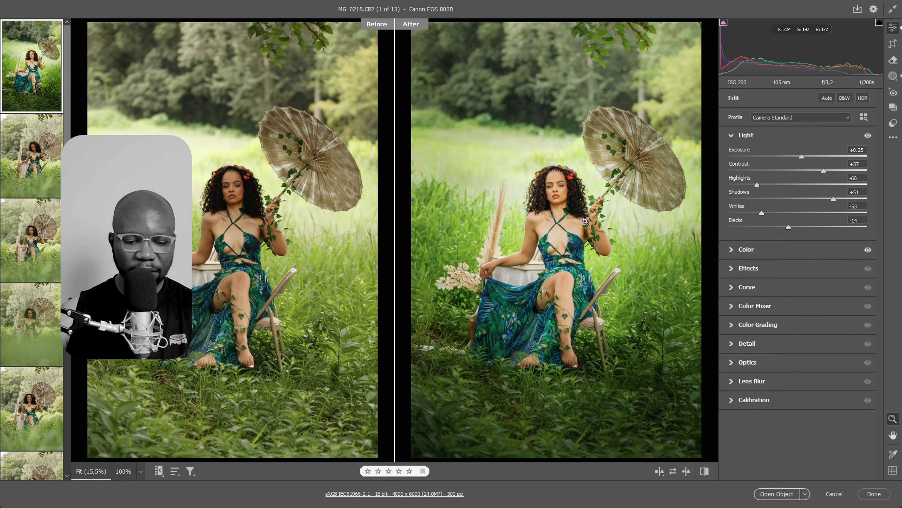
Examine the woman's face and upper body up close in the before and after views for skin blemishes
key(ctrl+plus)
key(ctrl+plus)
key(ctrl+plus)
click(600, 191)
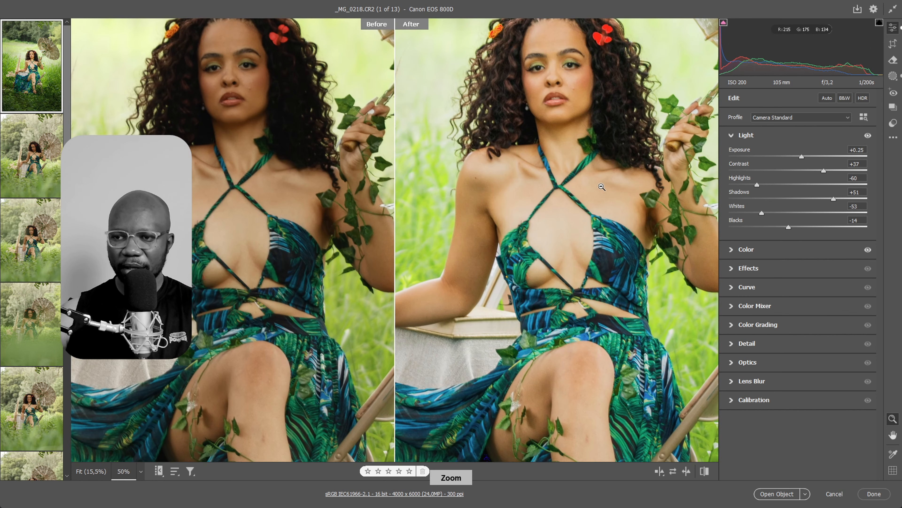
key(space)
drag(611, 149, 604, 356)
scroll(605, 205, down, 2)
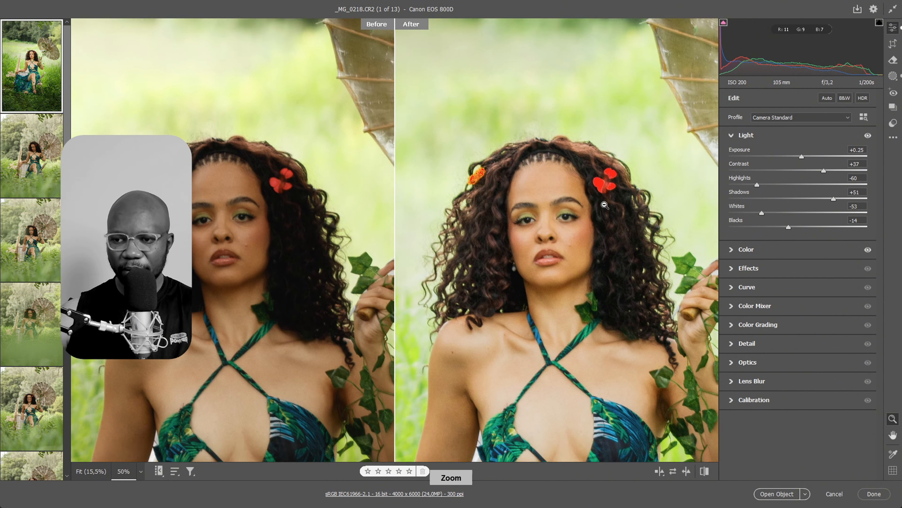
scroll(604, 204, up, 4)
scroll(632, 203, down, 1)
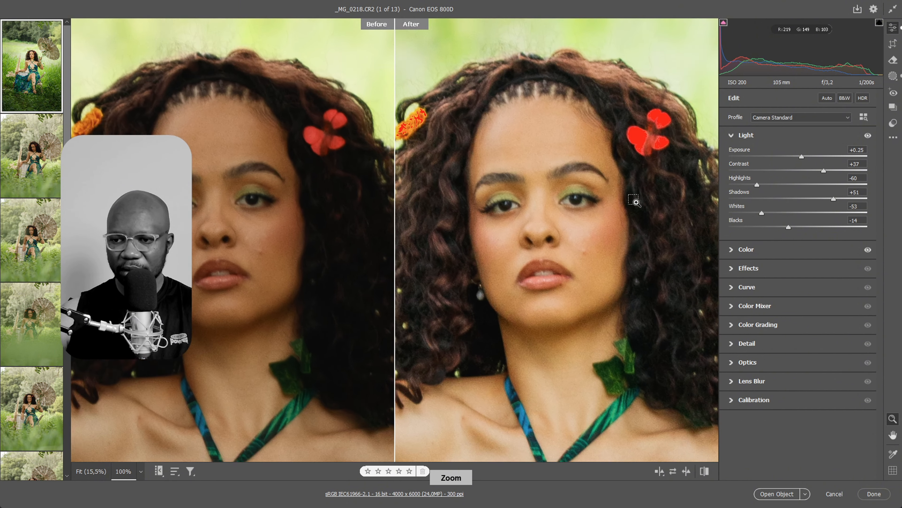
Remove the blemish on the woman's cheek using the Heal tool at size 6, and return to the Edit settings
key(b)
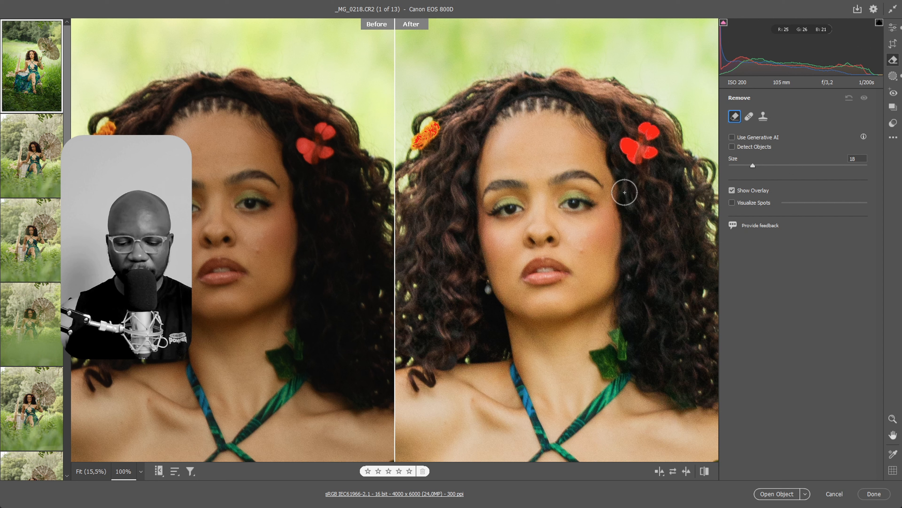
mouse_move(589, 248)
mouse_down()
mouse_move(574, 252)
mouse_move(583, 250)
mouse_up()
click(748, 117)
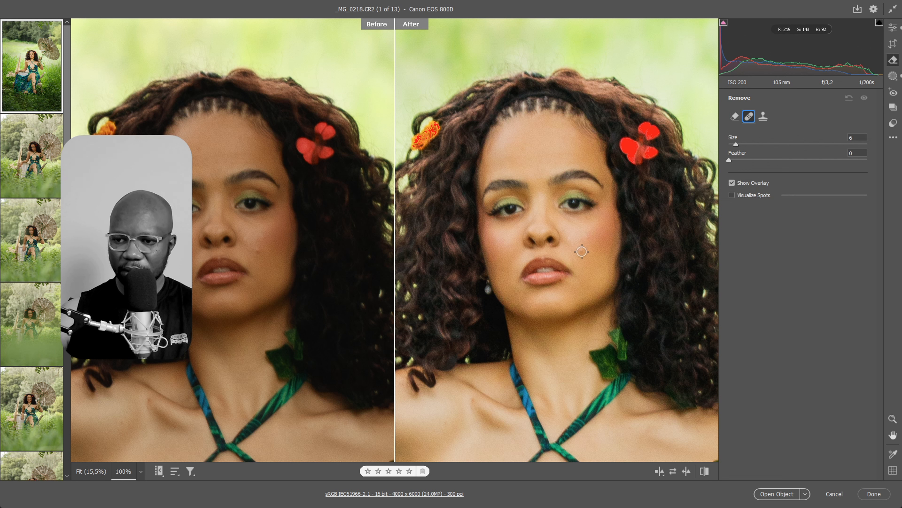
click(581, 252)
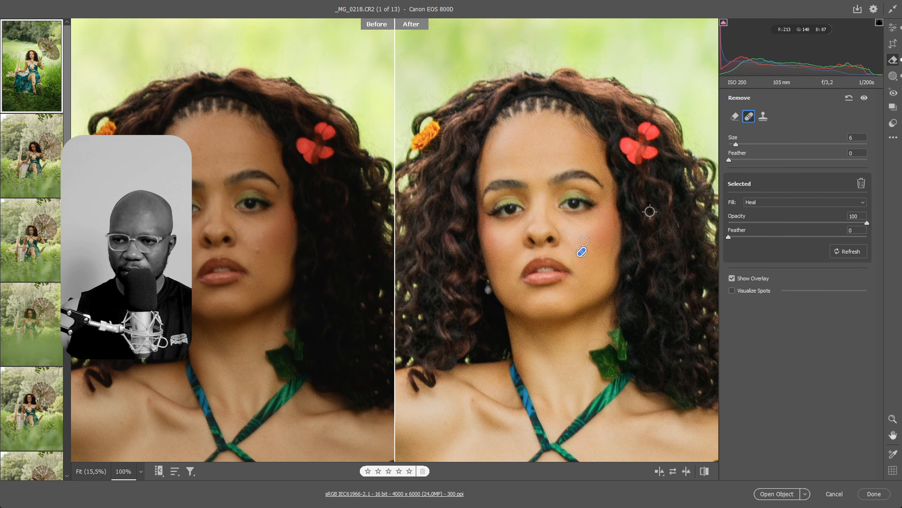
key(ctrl+minus)
key(ctrl+minus)
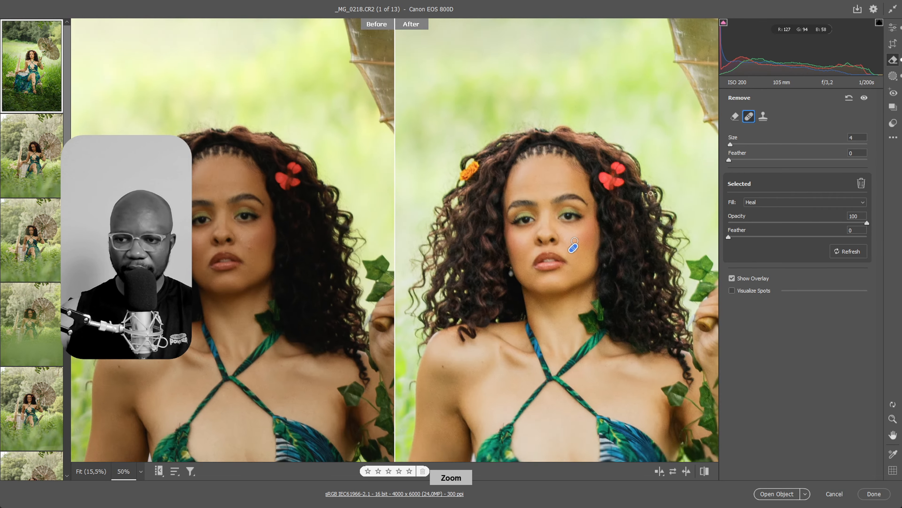
key(ctrl+minus)
key(ctrl+minus)
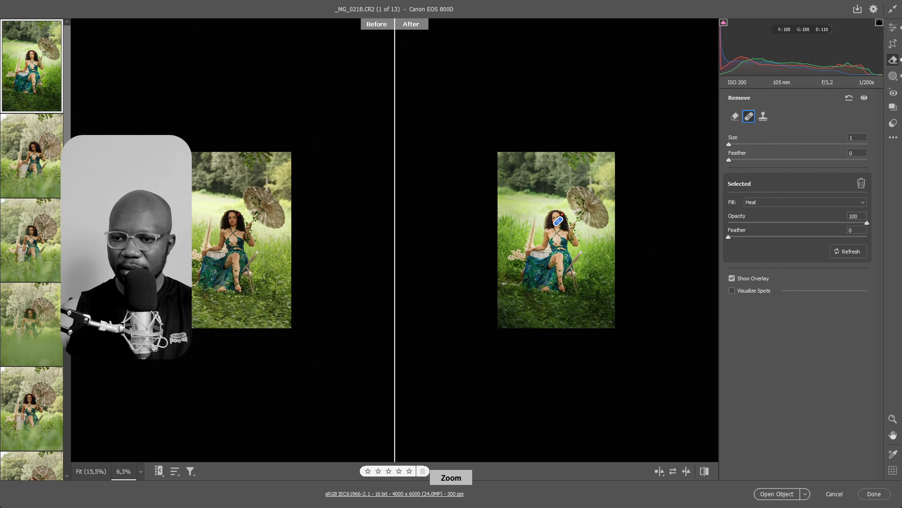
key(z)
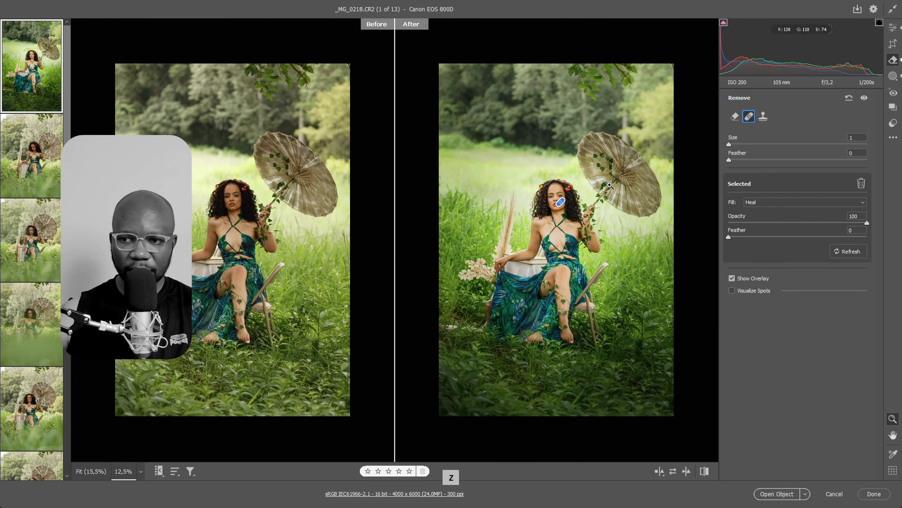
click(893, 27)
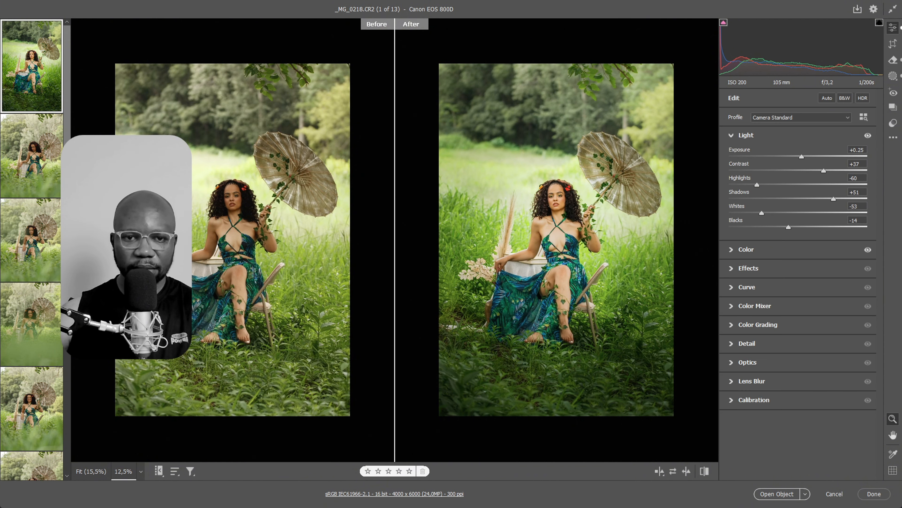
scroll(34, 452, down, 10)
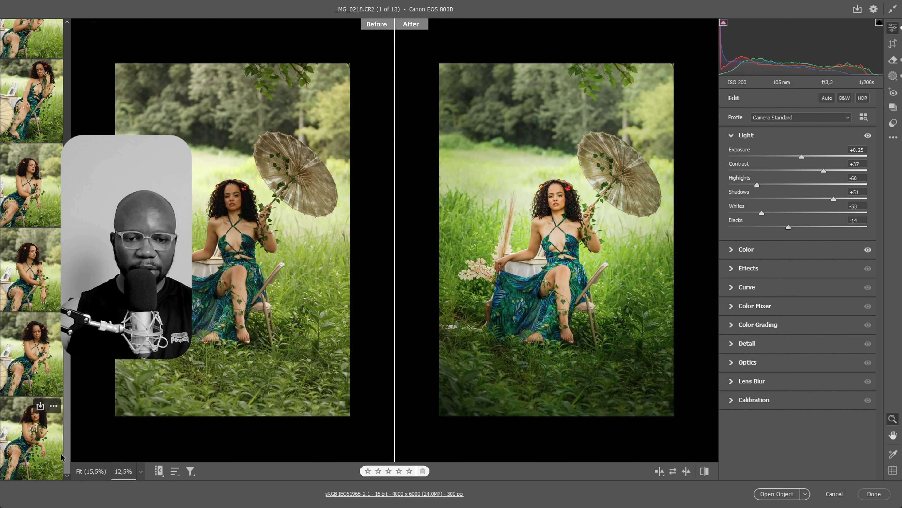
ctrl+click(34, 453)
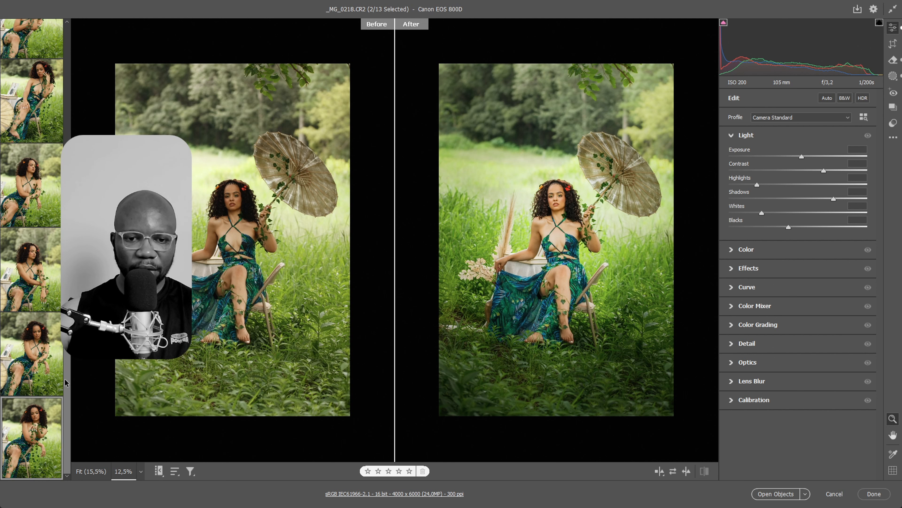
drag(66, 379, 95, 52)
click(34, 72)
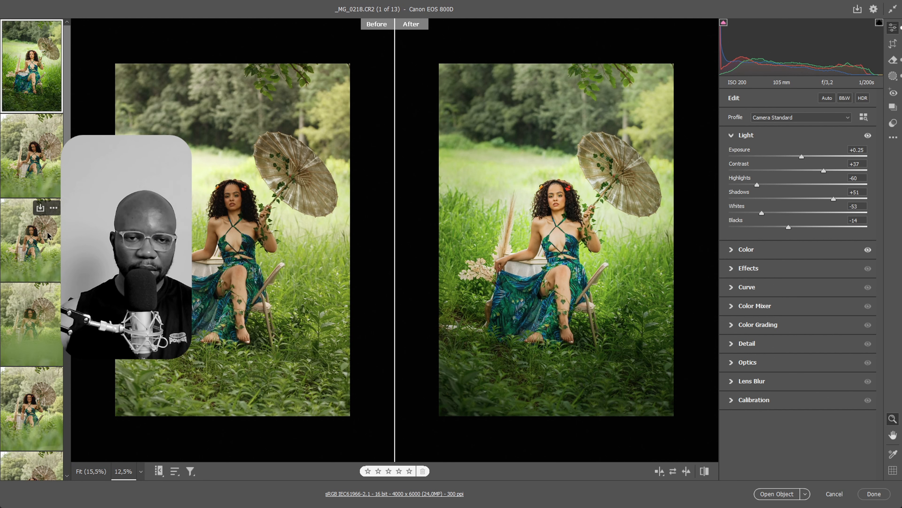
Select all 13 photos and synchronize the first photo's settings to them, including Masking but excluding Lens Blur, Crop & Geometry and Remove
key(ctrl+a)
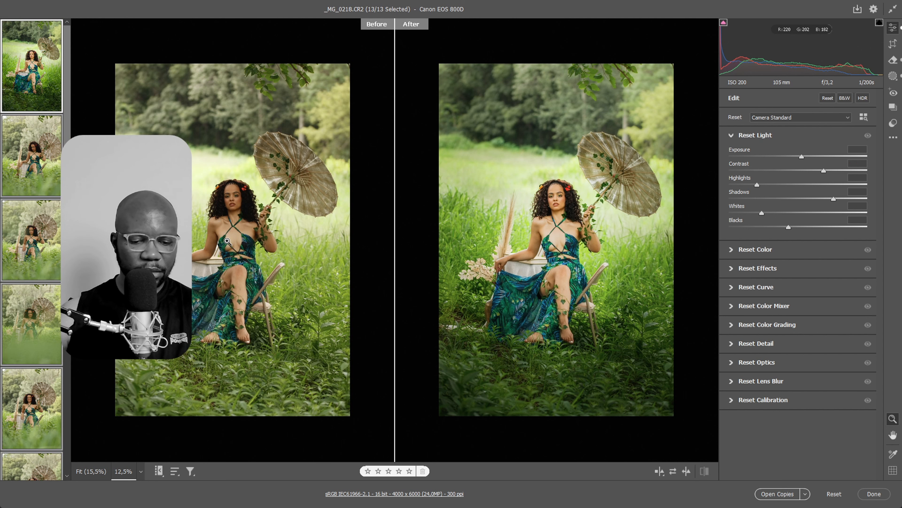
key(alt+s)
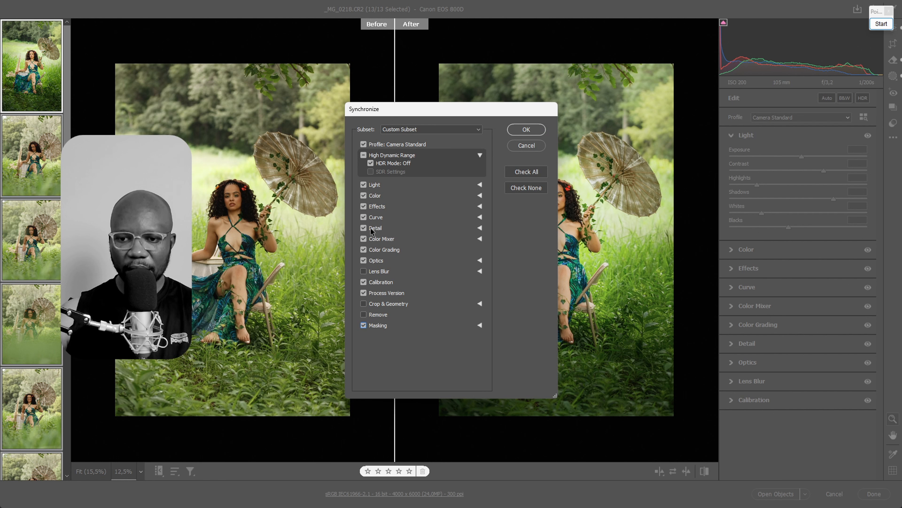
click(521, 130)
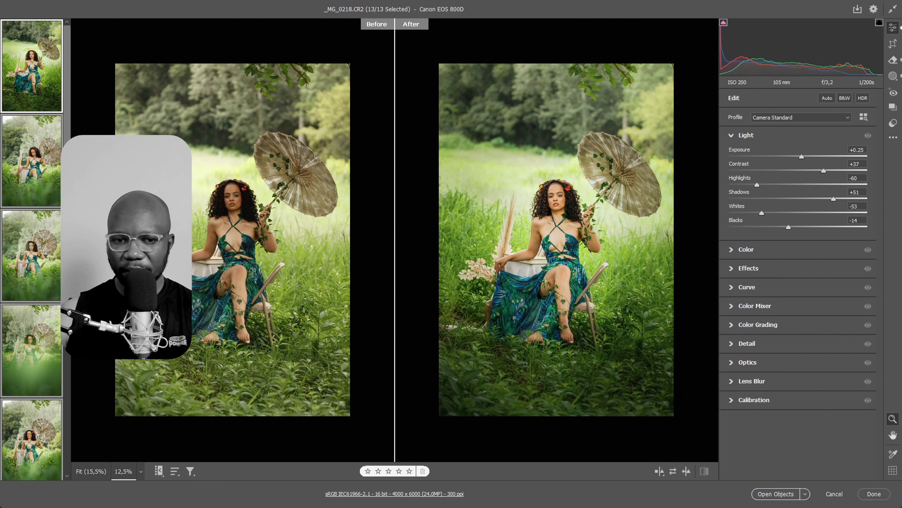
Check the second photo's synchronized result and its list of masks
click(32, 160)
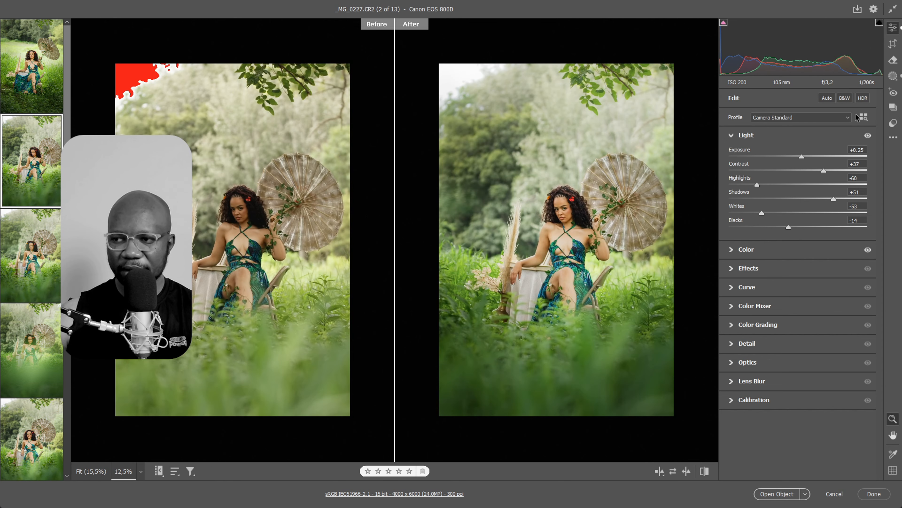
click(893, 76)
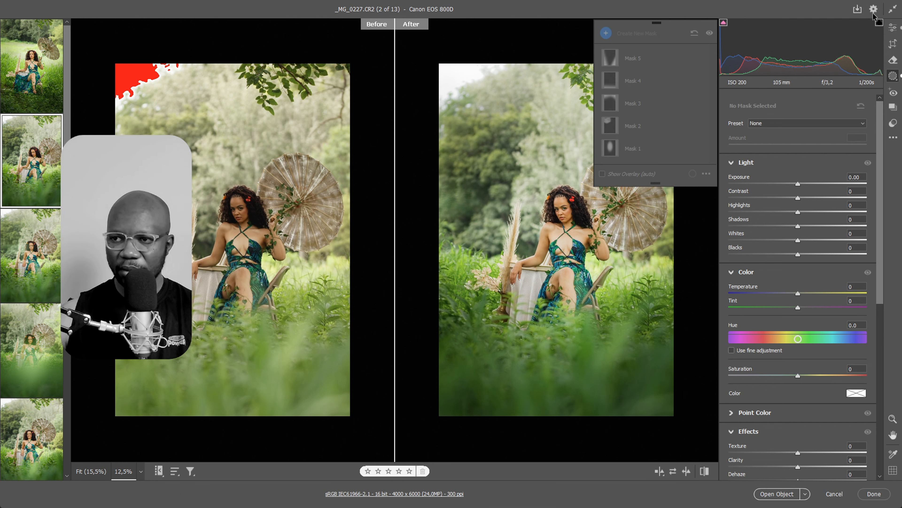
click(893, 29)
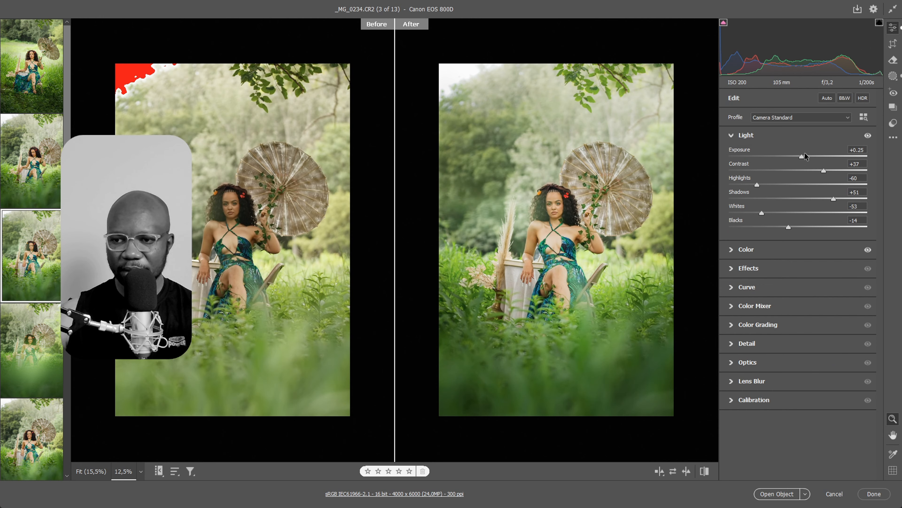
Review the synchronized edits one by one on the fourth through ninth photos, comparing before and after
click(23, 356)
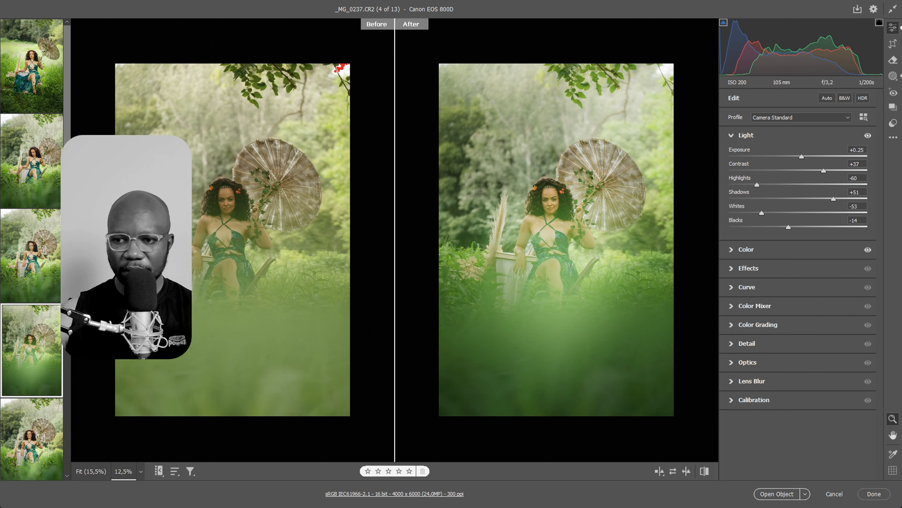
click(60, 414)
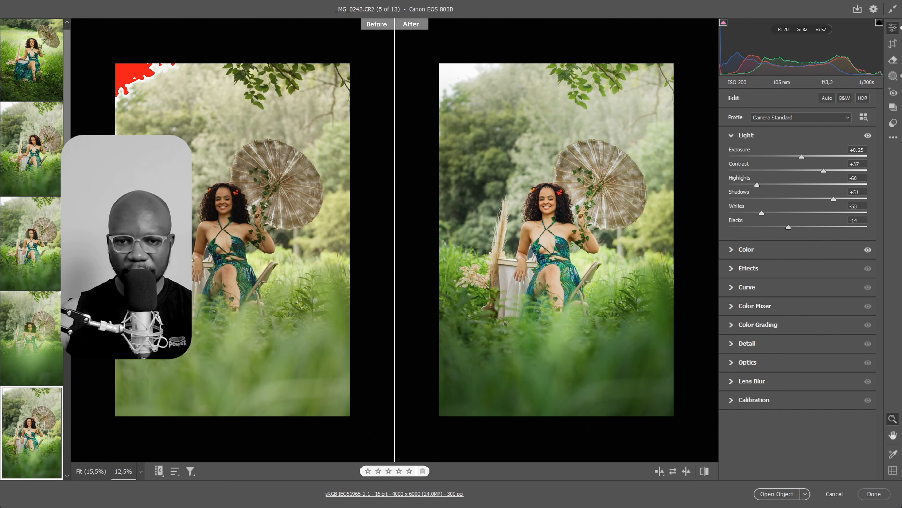
scroll(33, 234, down, 5)
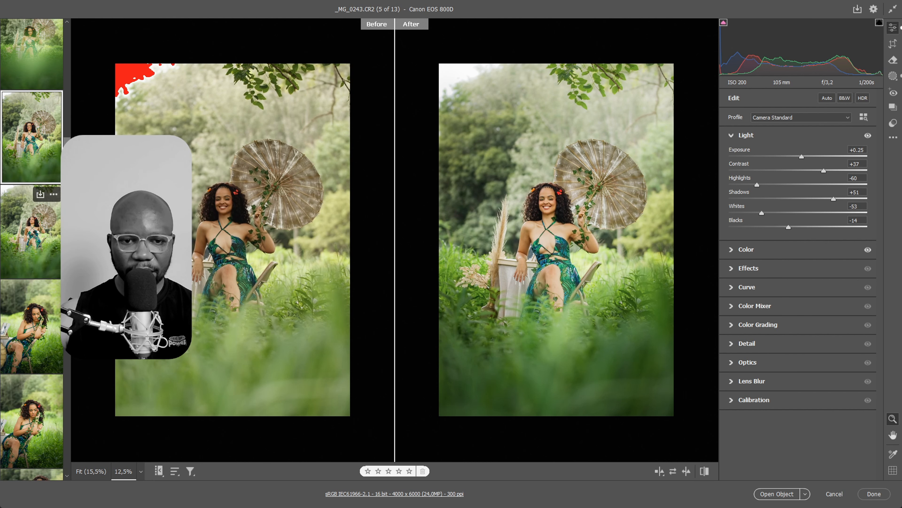
click(32, 242)
click(52, 340)
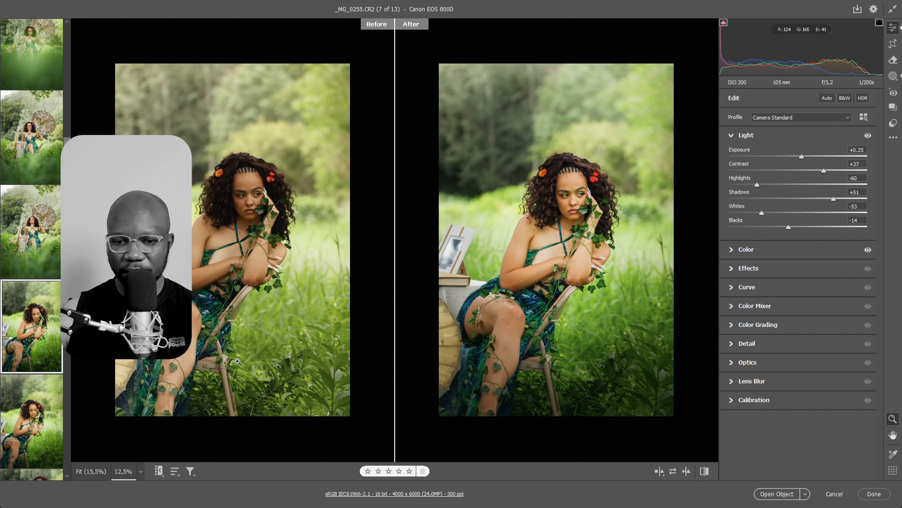
click(32, 421)
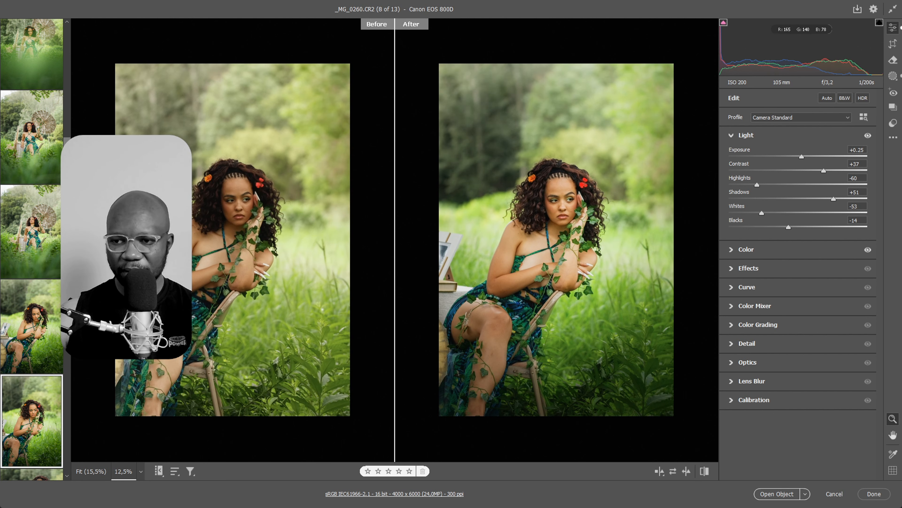
scroll(12, 265, down, 5)
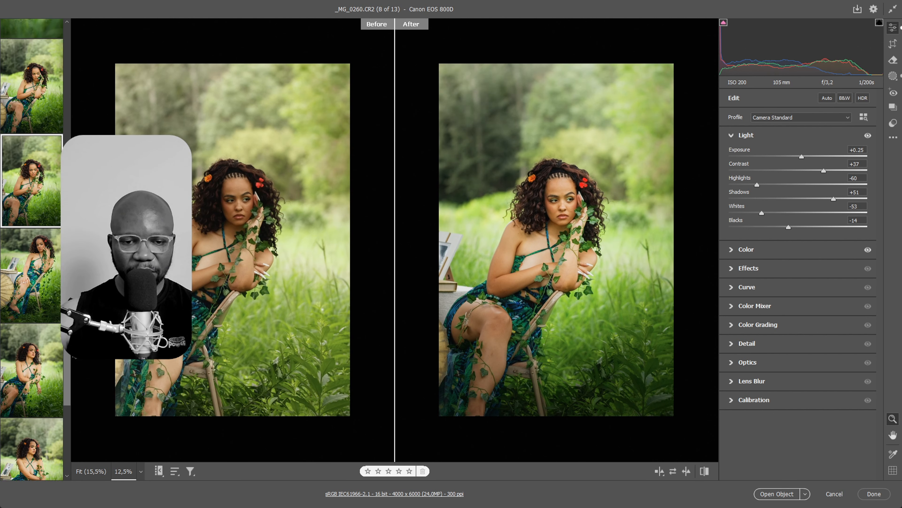
click(35, 263)
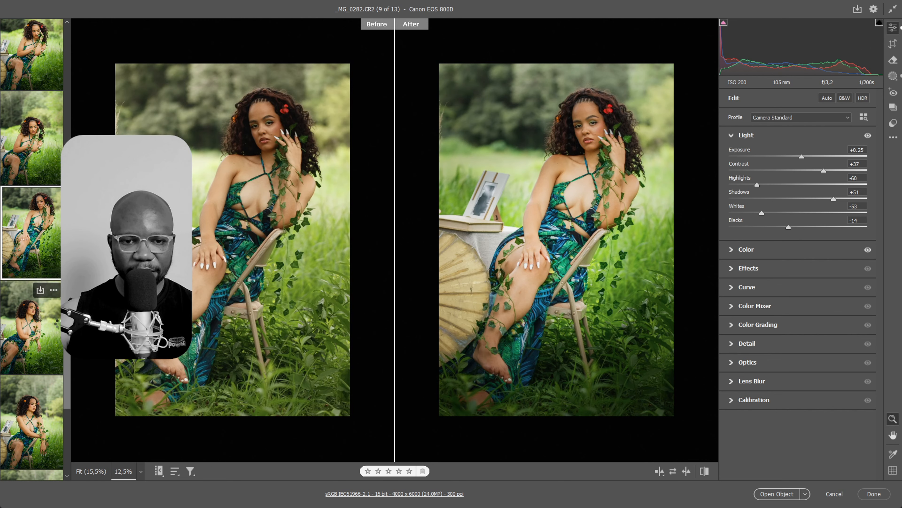
On the tenth photo, inspect the linear gradient of Mask 3 and delete the brush mask Mask 2
click(36, 327)
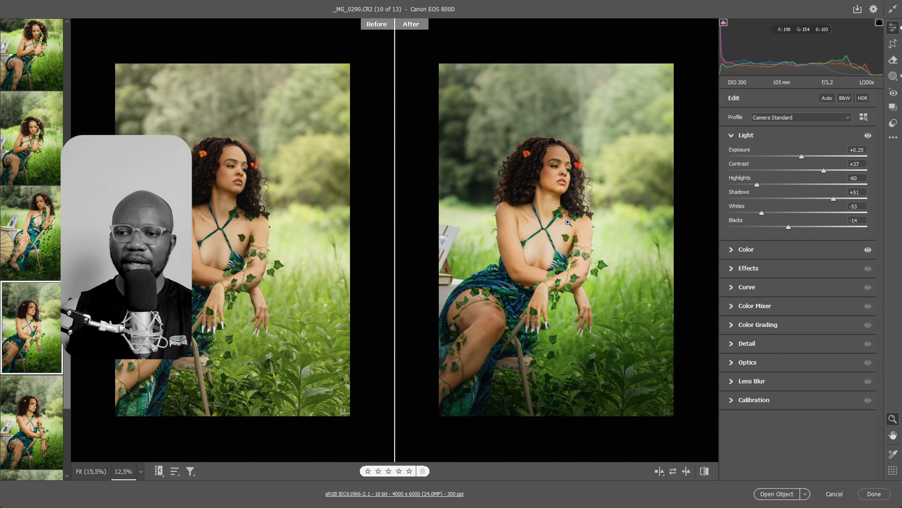
key(m)
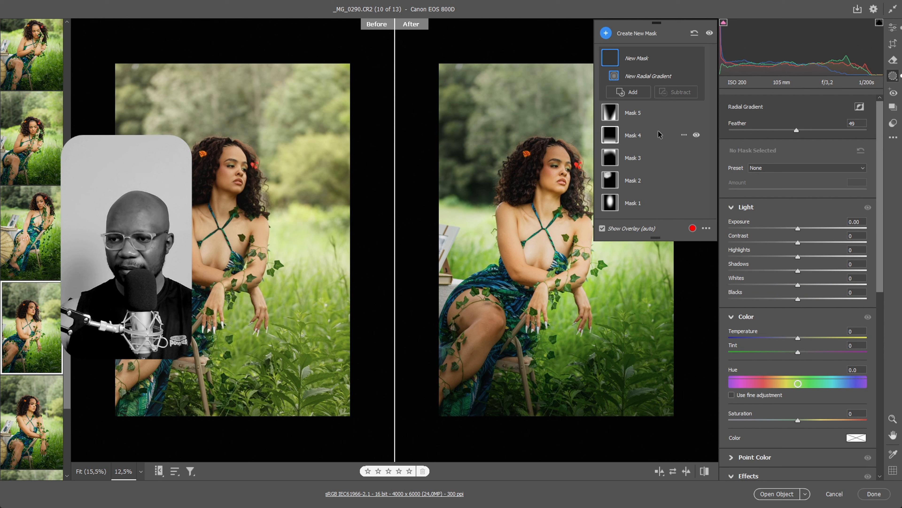
click(612, 159)
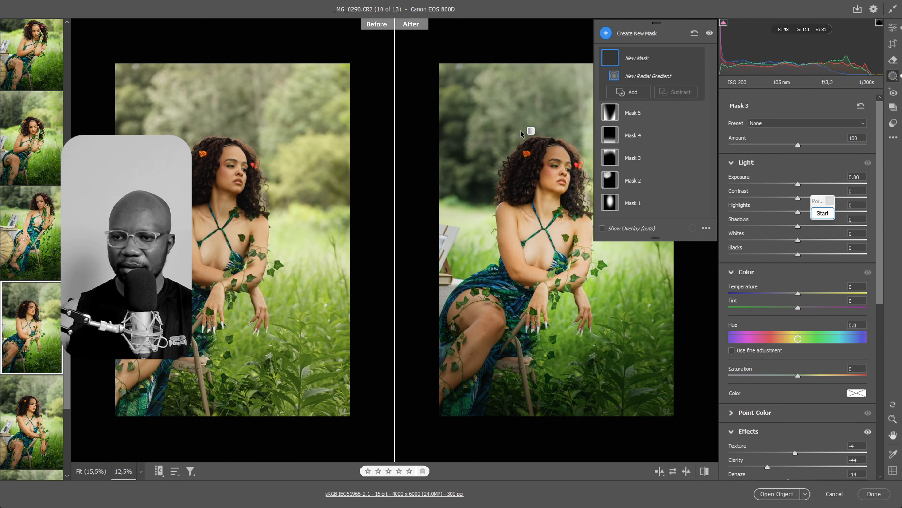
click(521, 109)
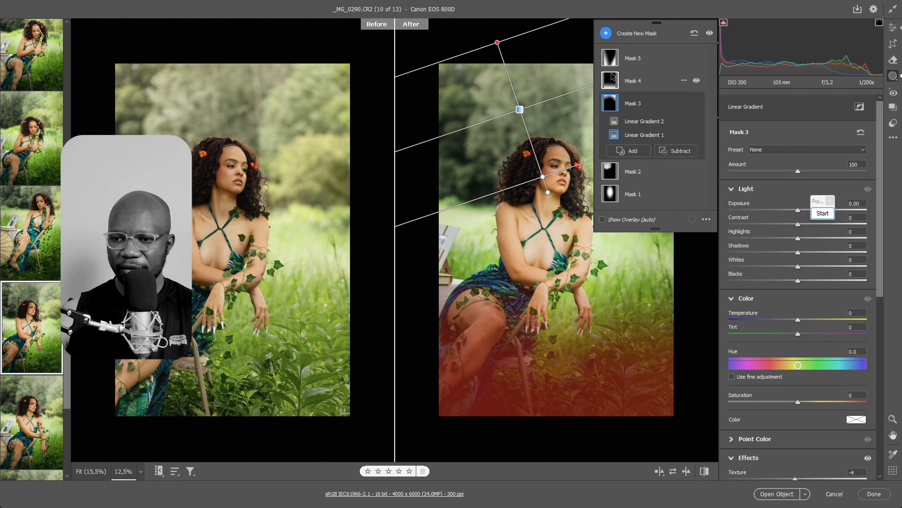
click(608, 172)
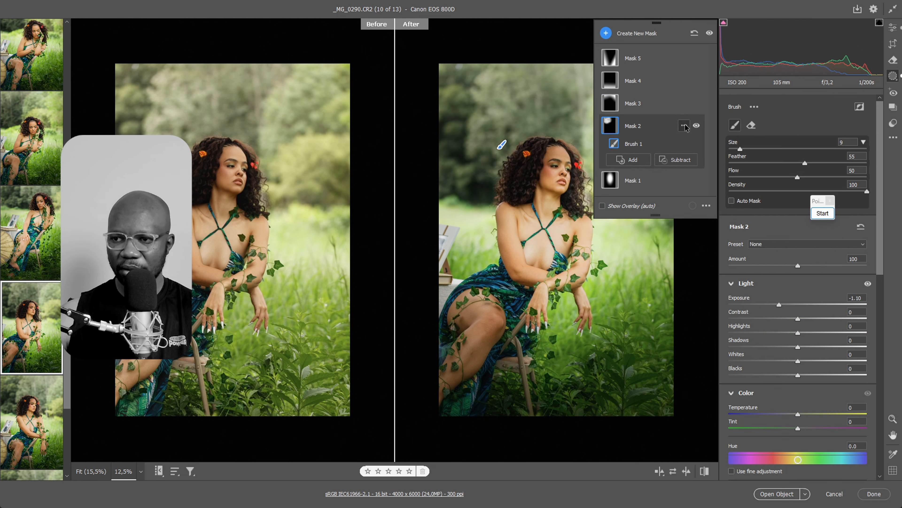
click(683, 125)
click(720, 206)
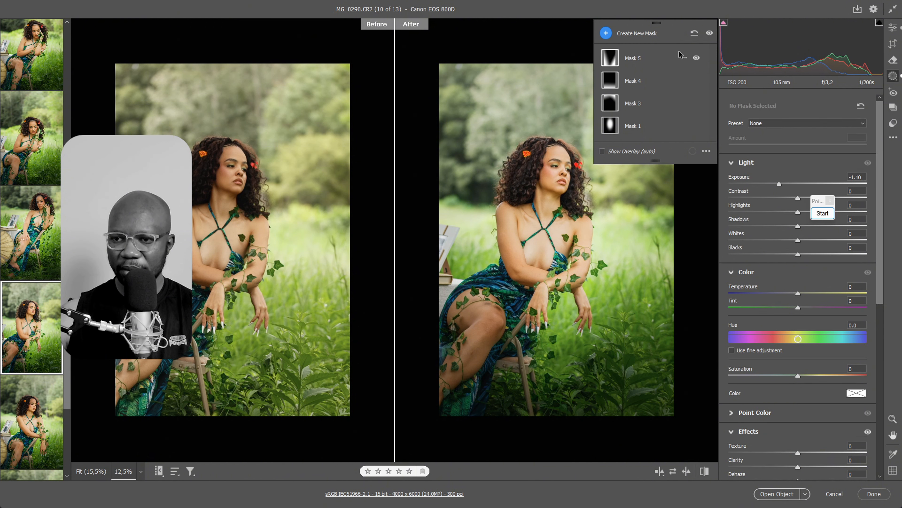
Paint a new brush mask at size 9 over the woman's chest, with Exposure -0.15 and Highlights -22
mouse_move(600, 82)
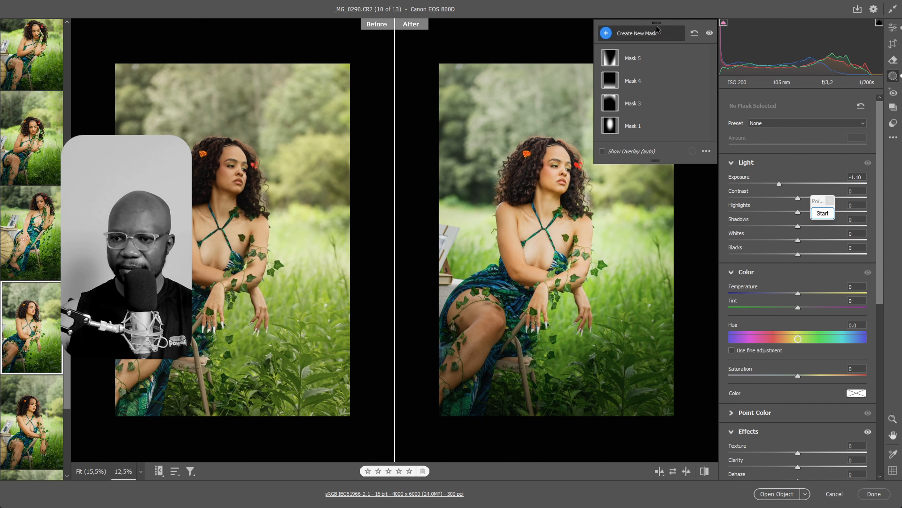
click(654, 33)
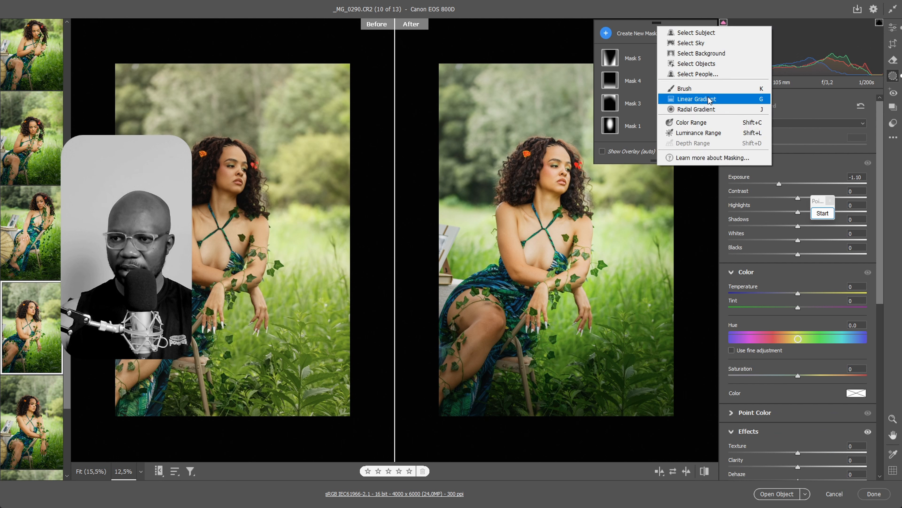
click(689, 88)
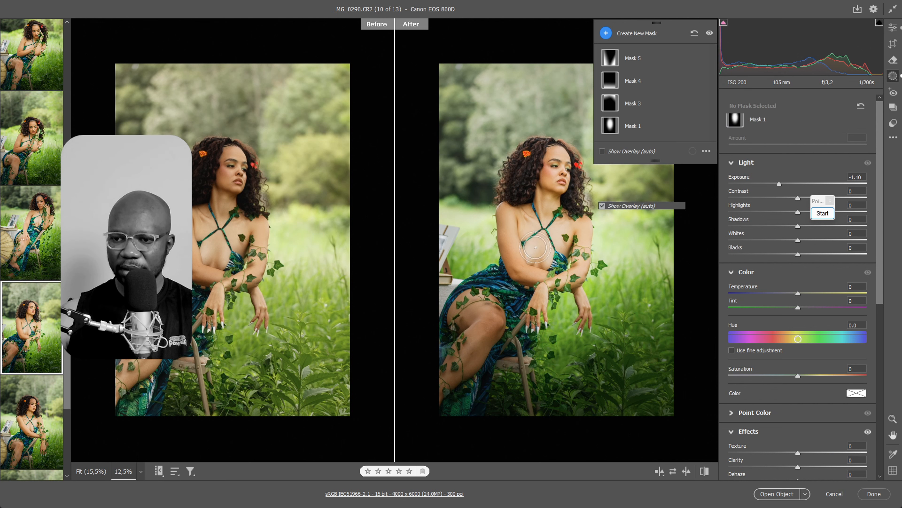
mouse_move(537, 245)
mouse_down()
mouse_move(554, 242)
mouse_move(533, 224)
mouse_move(535, 246)
mouse_move(551, 250)
mouse_move(549, 227)
mouse_move(528, 234)
mouse_move(541, 261)
mouse_move(568, 229)
mouse_up()
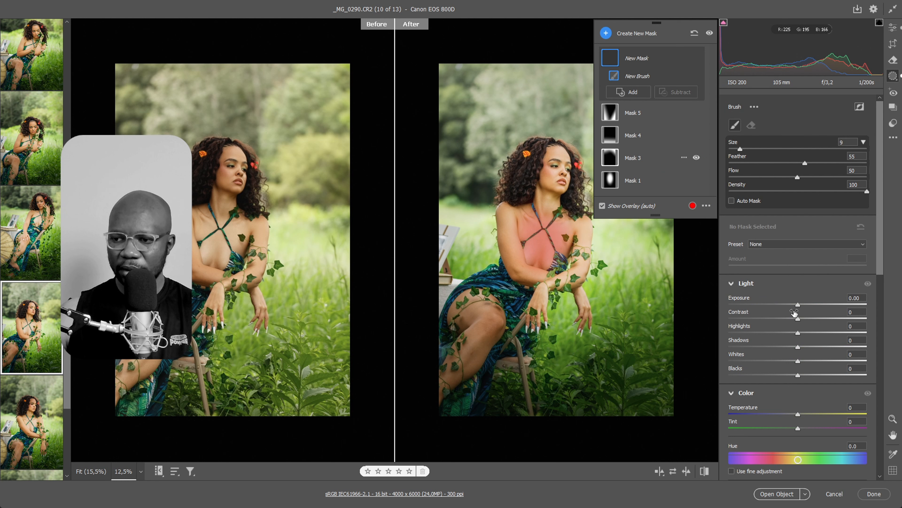
drag(798, 305, 783, 333)
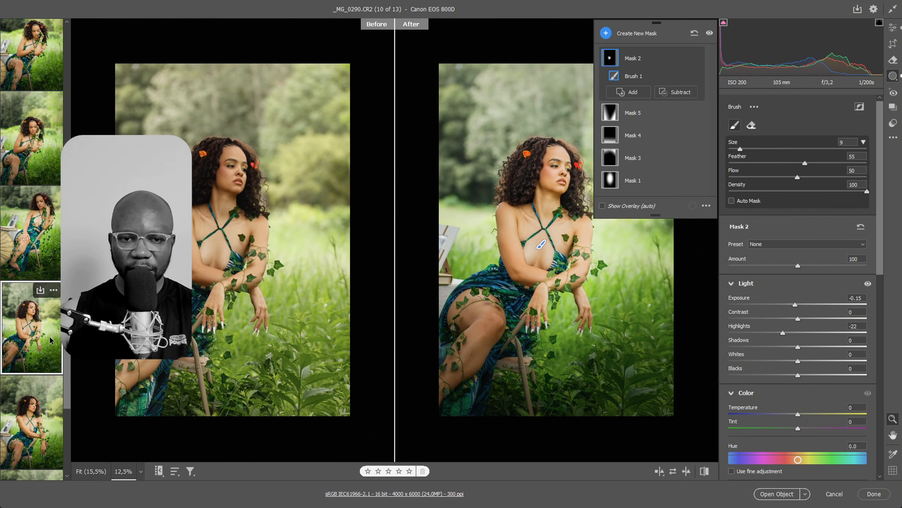
Synchronize the tenth photo's settings to the last three photos, including Masking but excluding Lens Blur, Crop & Geometry and Remove, replacing their masks
shift+click(52, 446)
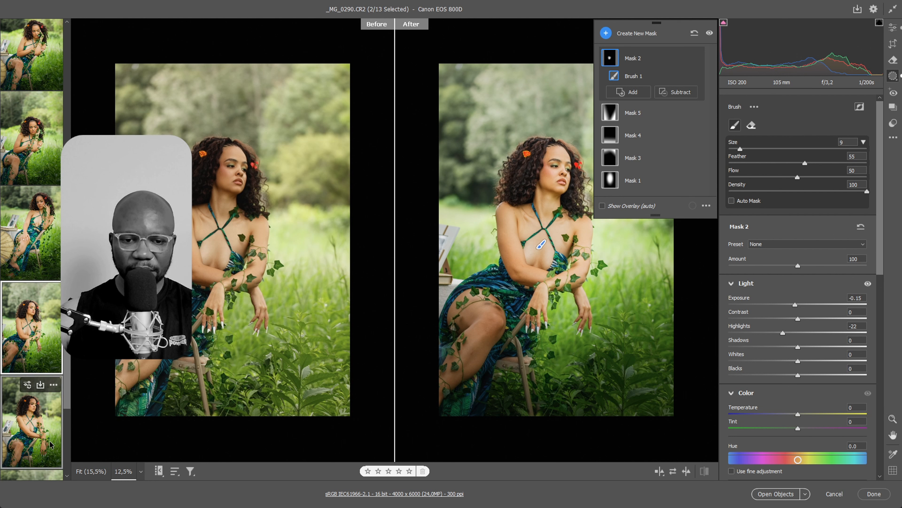
scroll(73, 388, down, 3)
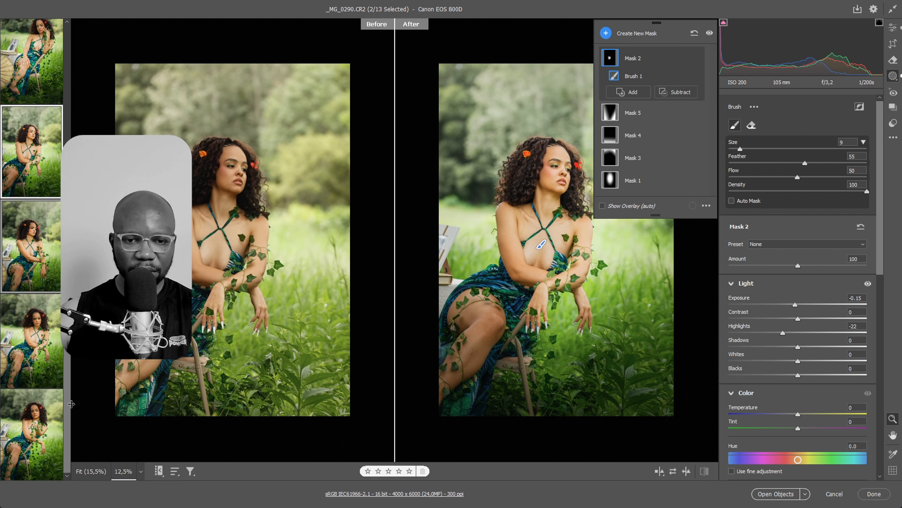
shift+click(61, 372)
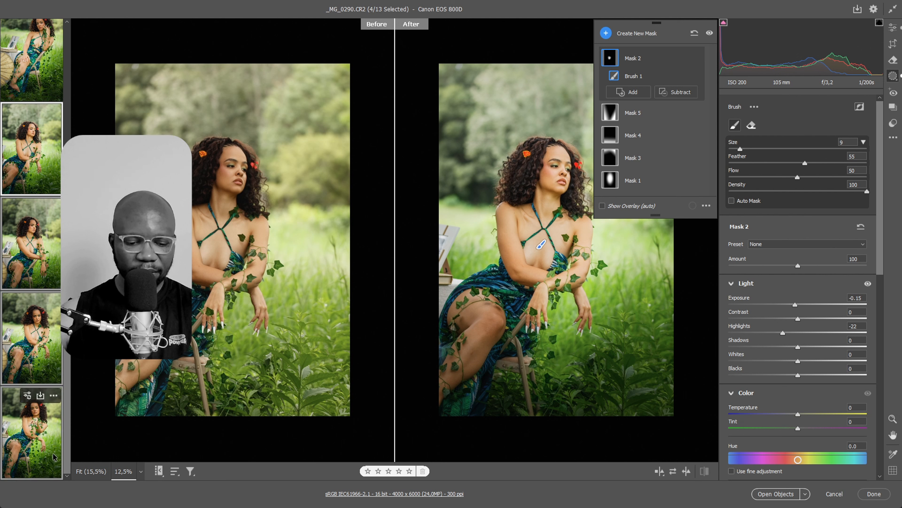
key(alt+s)
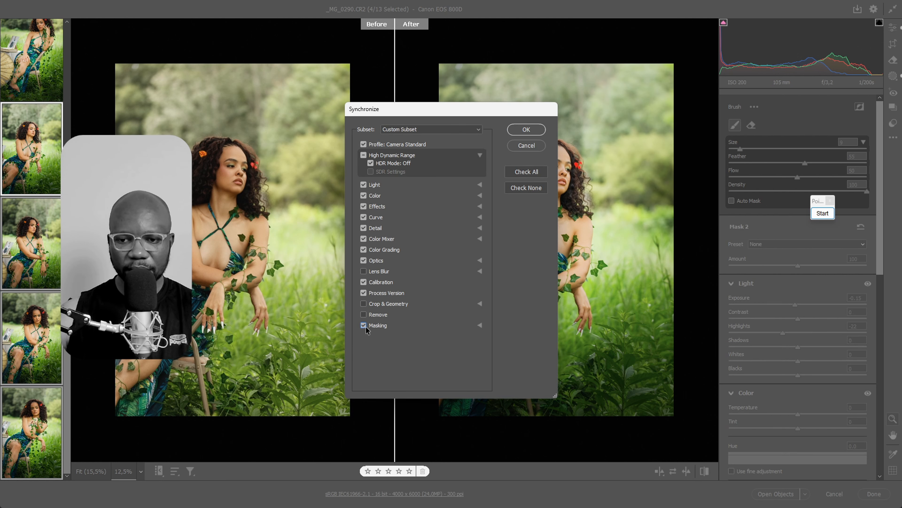
click(525, 132)
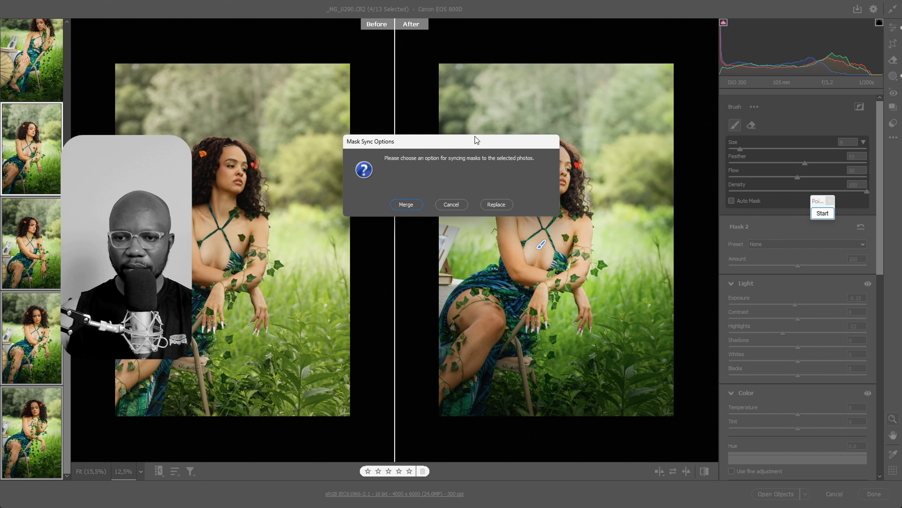
click(496, 204)
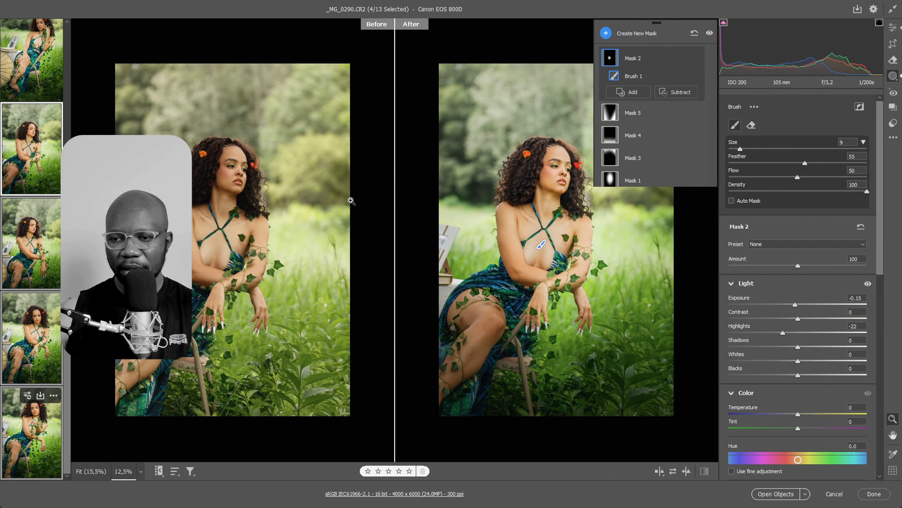
Review the thirteenth, twelfth and eleventh photos and check the position of the chest brush mask on them
click(34, 434)
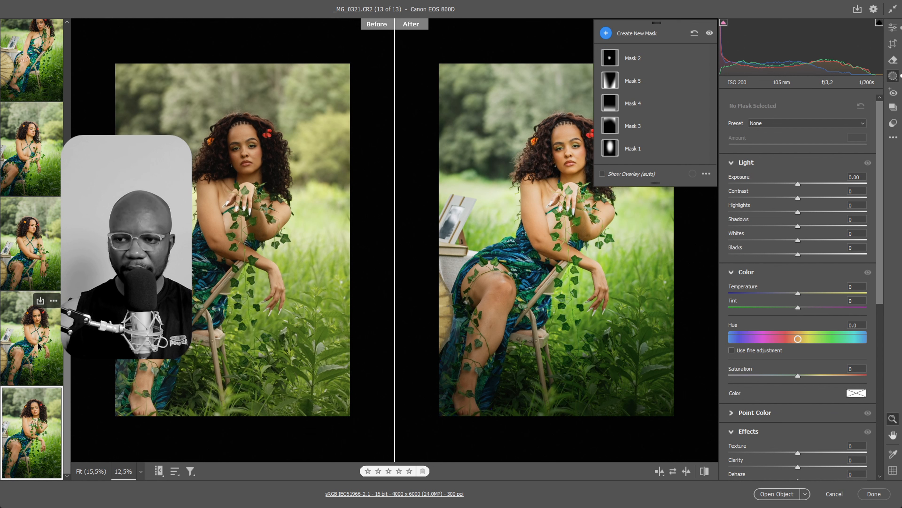
click(58, 306)
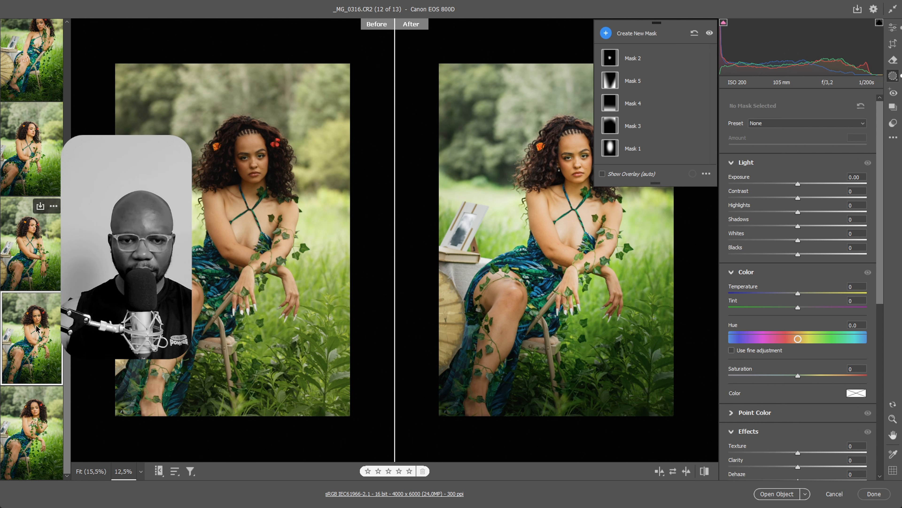
key(Left)
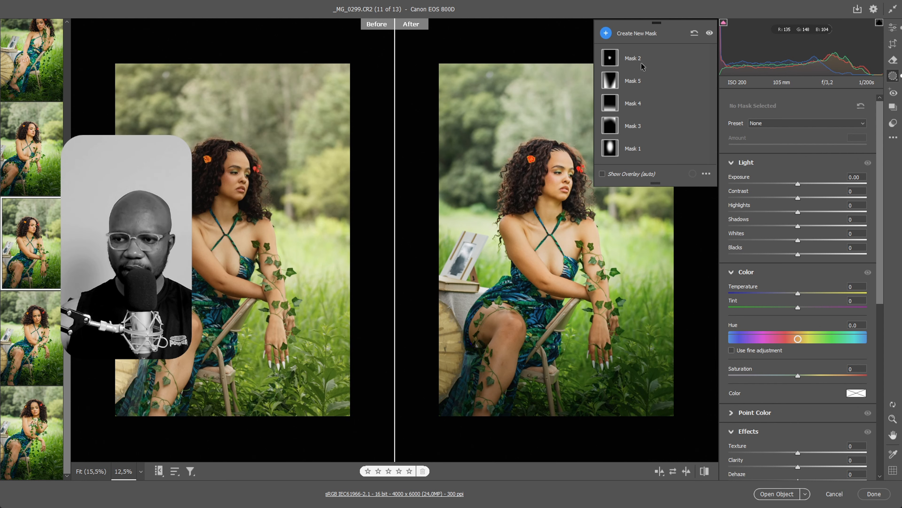
click(627, 61)
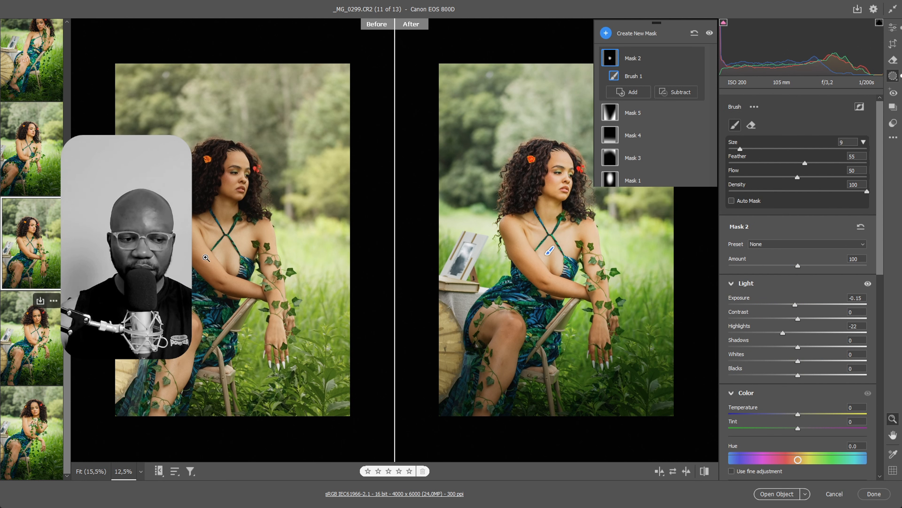
click(39, 334)
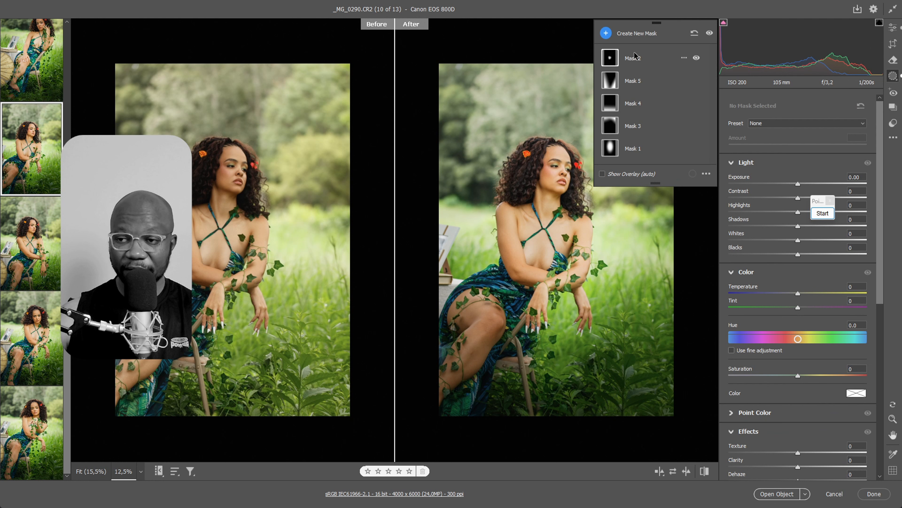
click(636, 57)
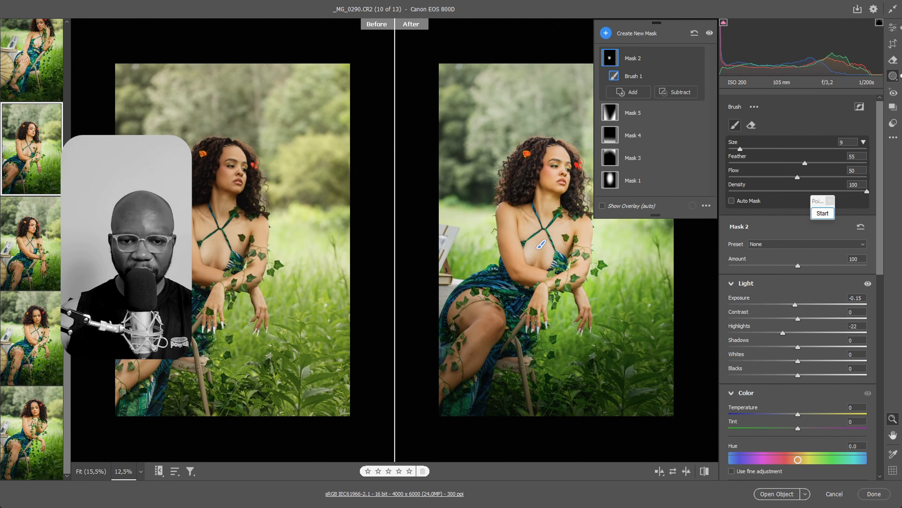
On the ninth photo, paint a new brush mask over the woman's chest with Exposure -0.35 and Highlights -29
scroll(36, 320, up, 3)
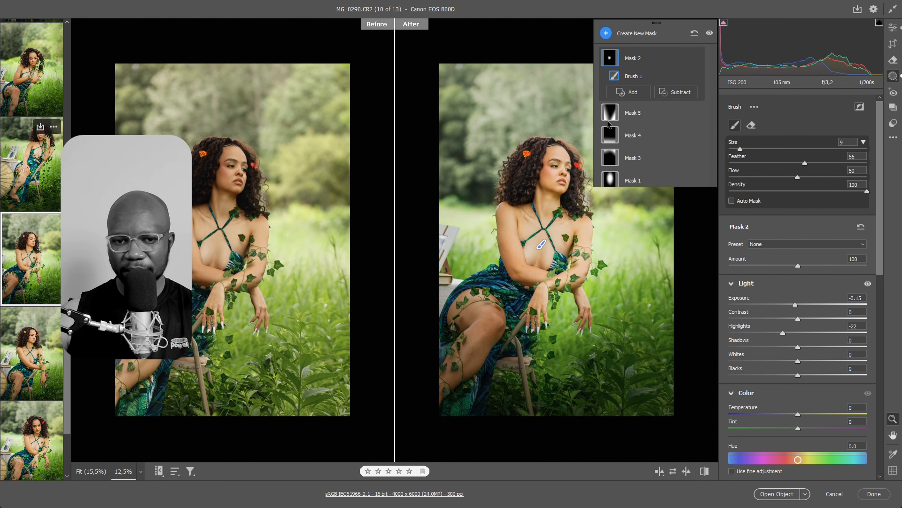
key(Left)
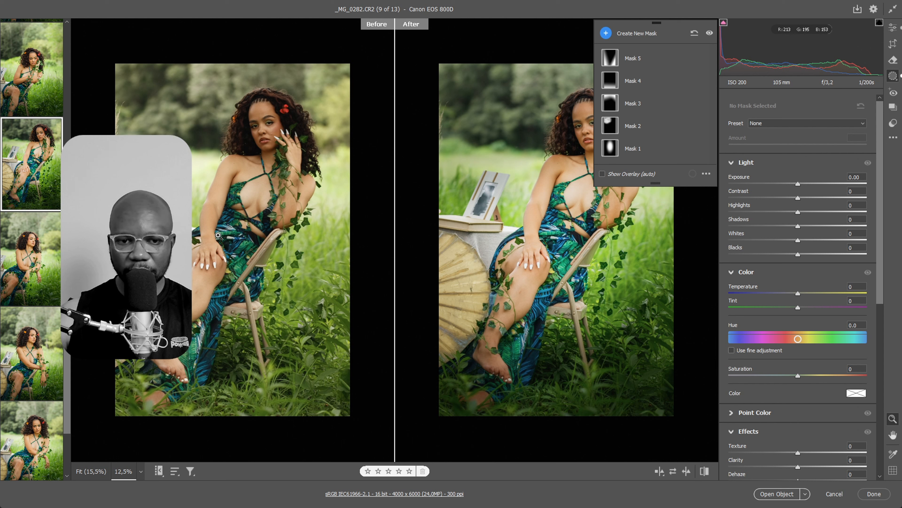
click(636, 33)
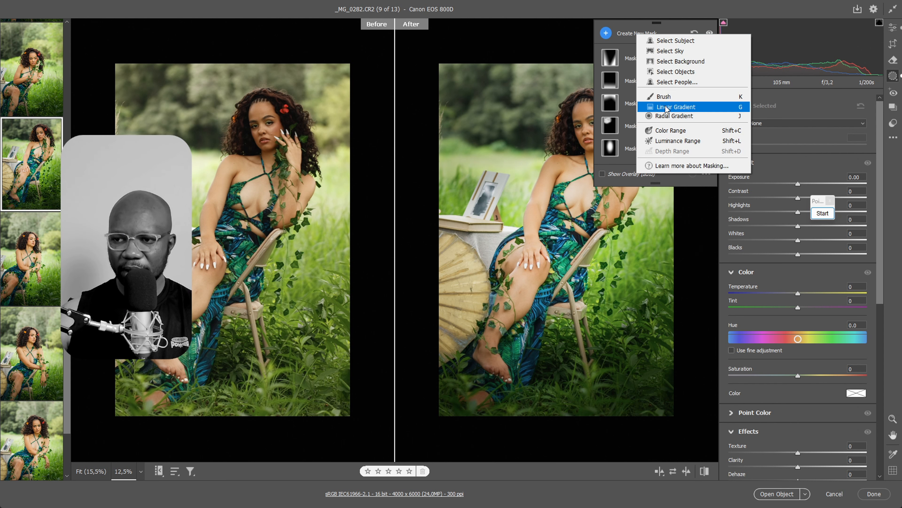
click(675, 97)
mouse_move(578, 193)
mouse_down()
mouse_move(576, 178)
mouse_move(568, 203)
mouse_move(579, 185)
mouse_move(576, 221)
mouse_up()
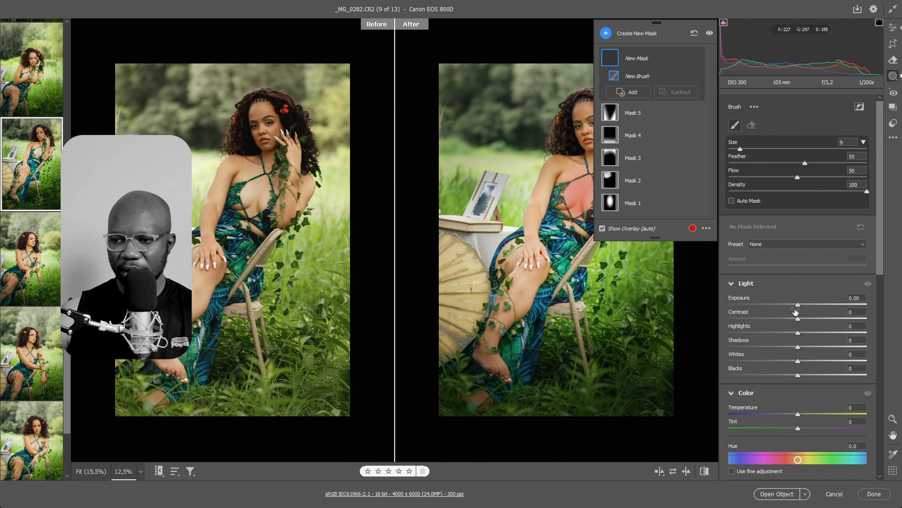
mouse_move(798, 305)
mouse_down()
mouse_move(786, 304)
mouse_move(778, 333)
mouse_move(797, 307)
mouse_up()
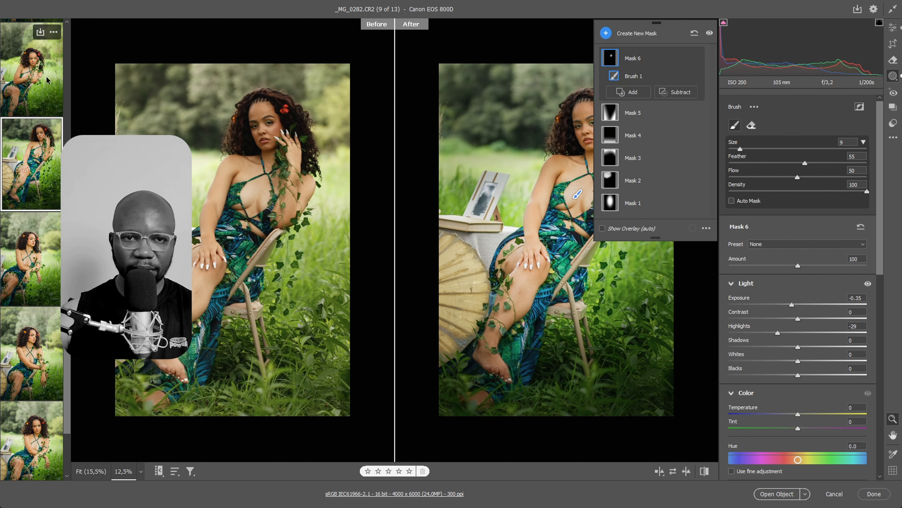
On the sixth photo, paint a new brush mask at size 6 over the woman's chest and set its Highlights to -46
scroll(47, 183, up, 8)
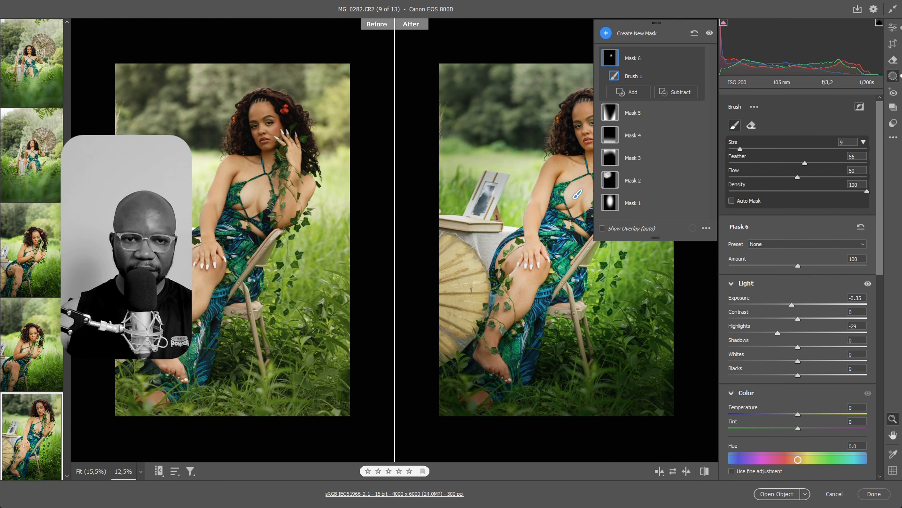
click(43, 186)
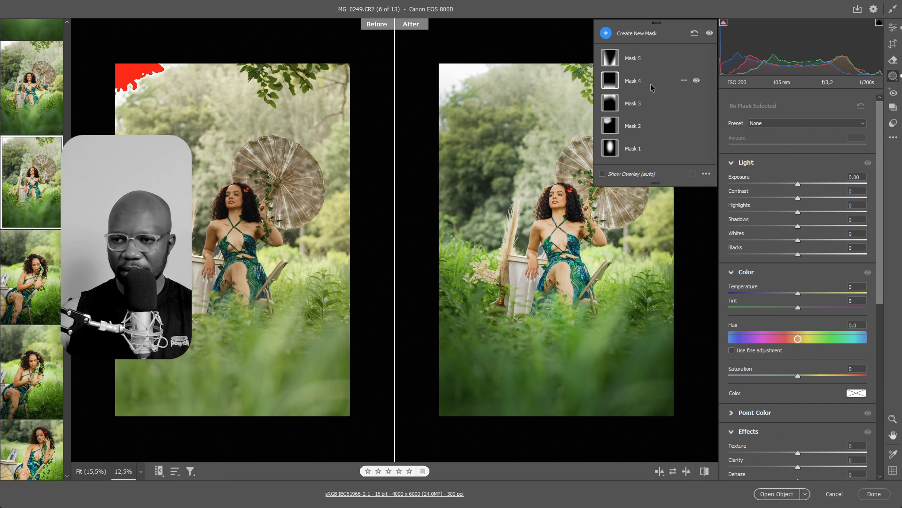
key(k)
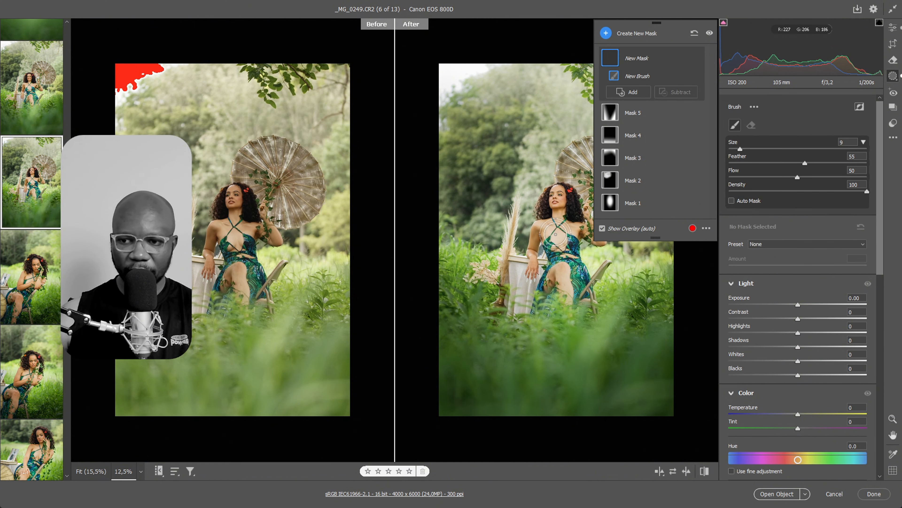
key(alt)
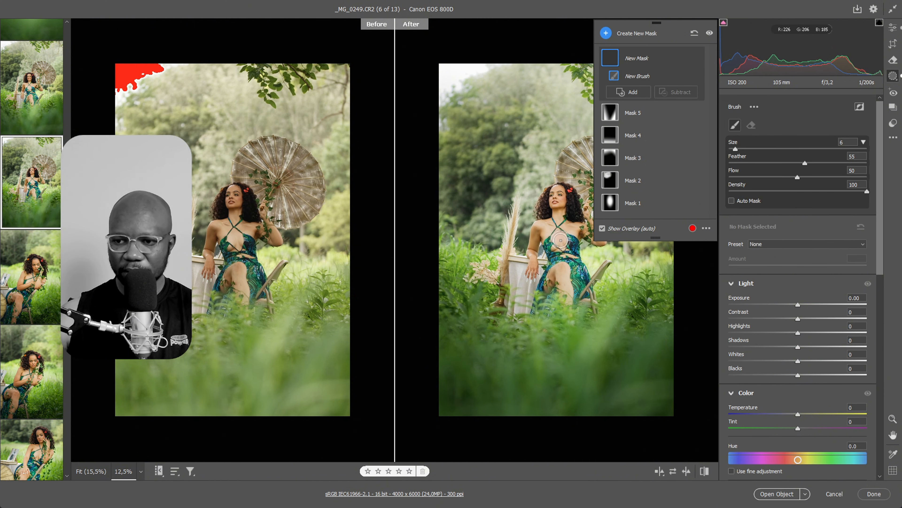
click(561, 240)
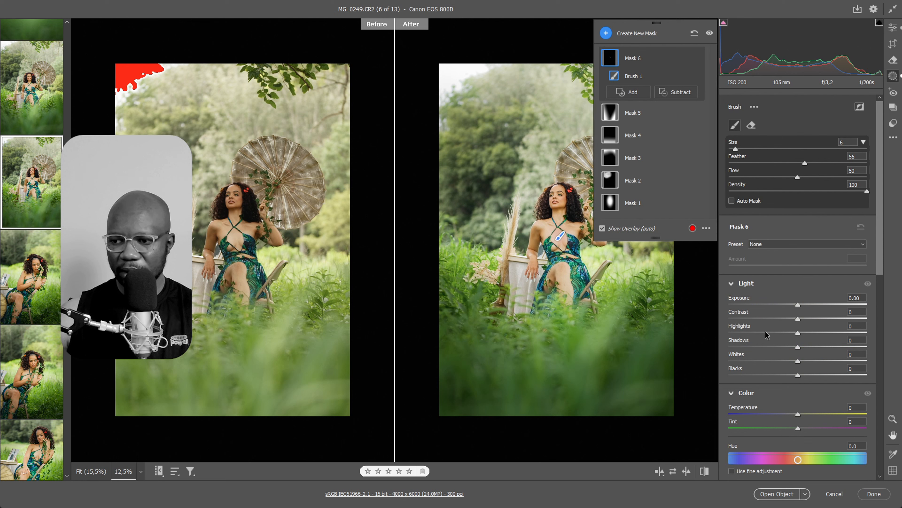
drag(766, 332, 766, 332)
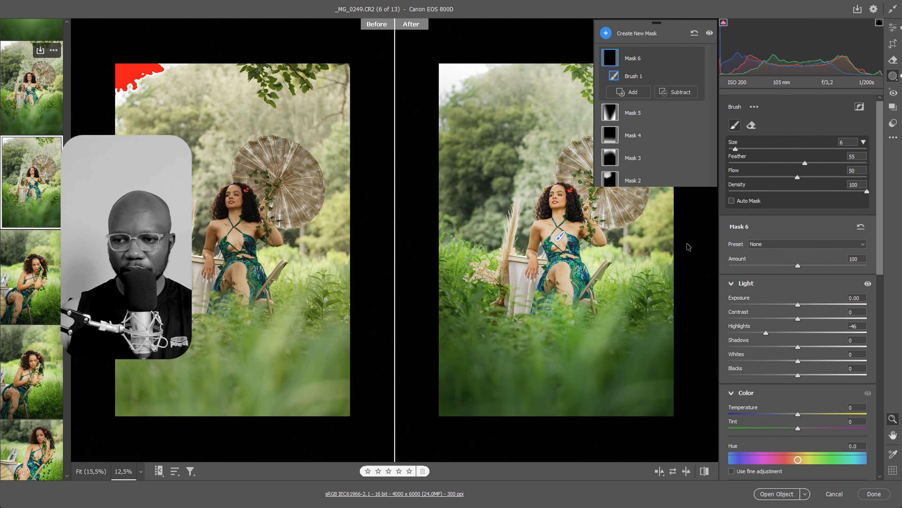
Check the fifth photo, then select all 13 photos and open them in Photoshop as smart objects
key(Left)
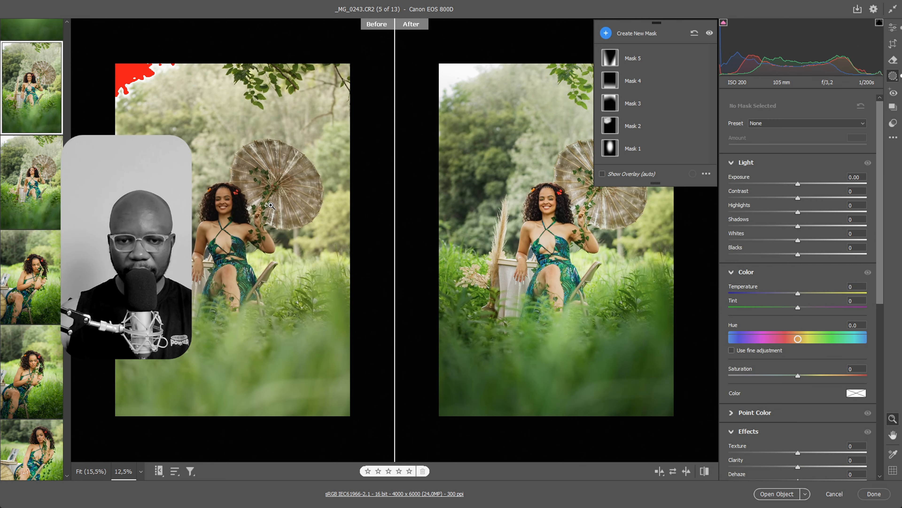
drag(67, 225, 114, 96)
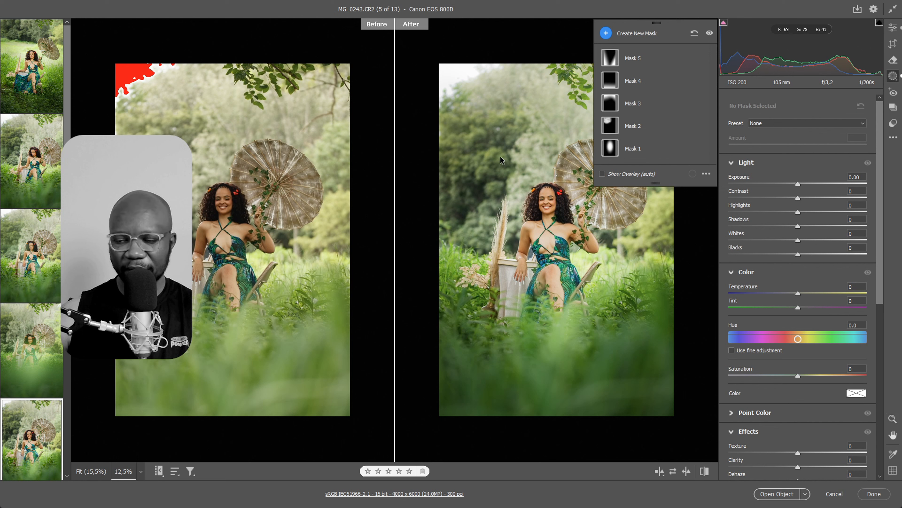
key(ctrl+a)
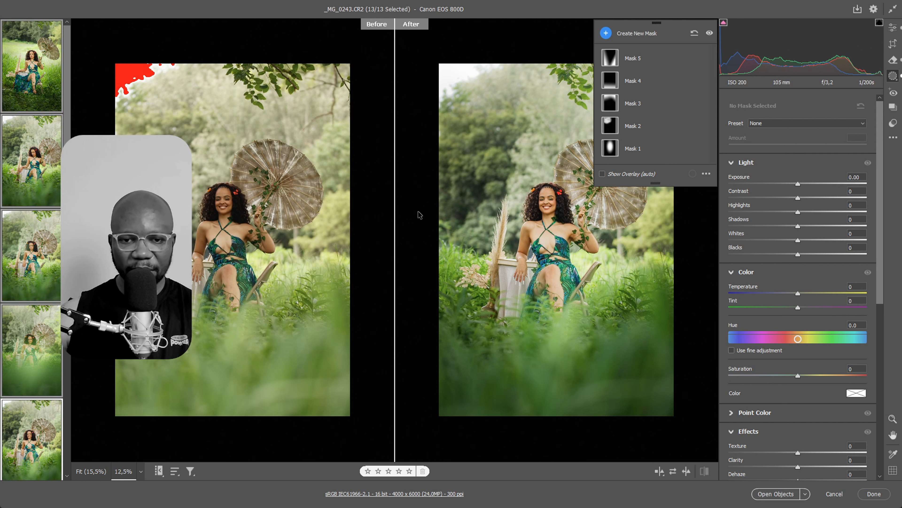
click(769, 497)
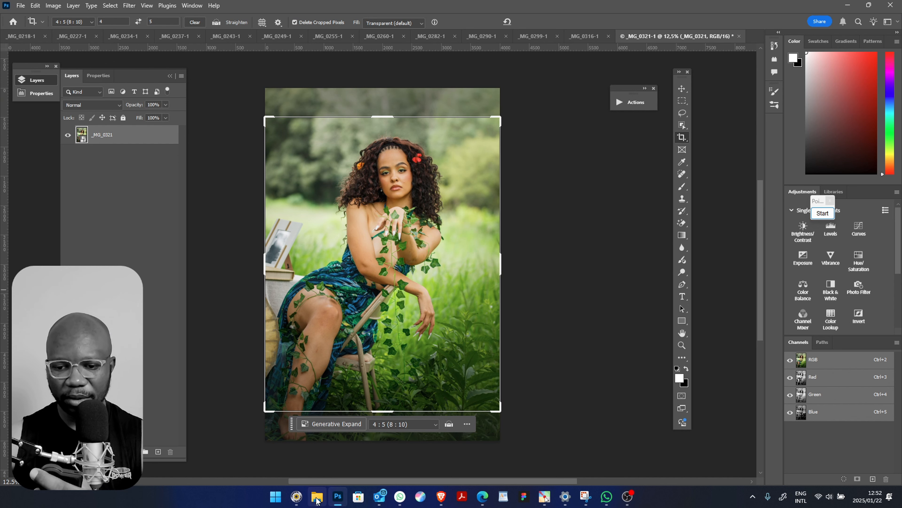
mouse_move(299, 499)
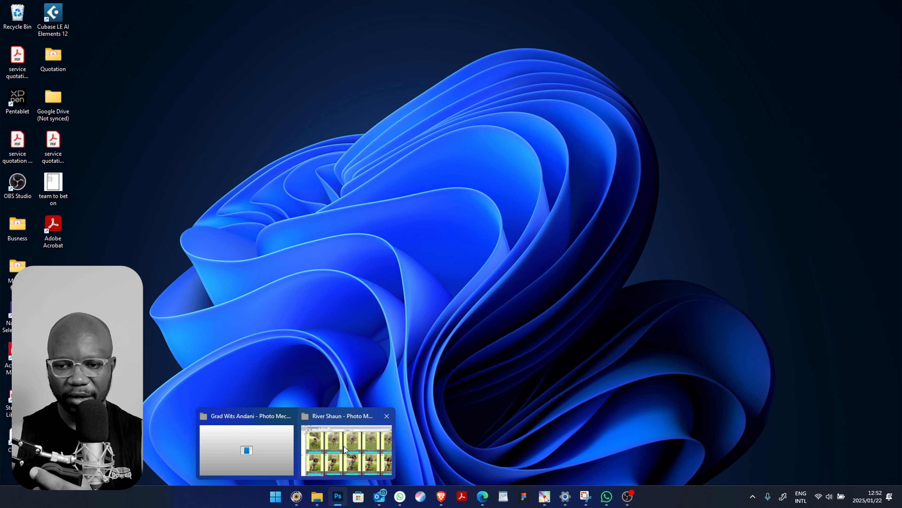
click(343, 446)
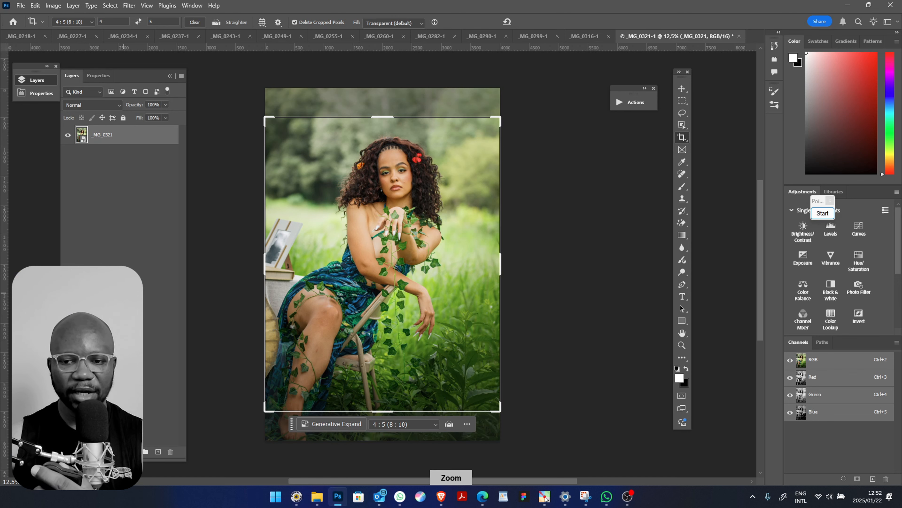
key(ctrl+plus)
key(ctrl+plus)
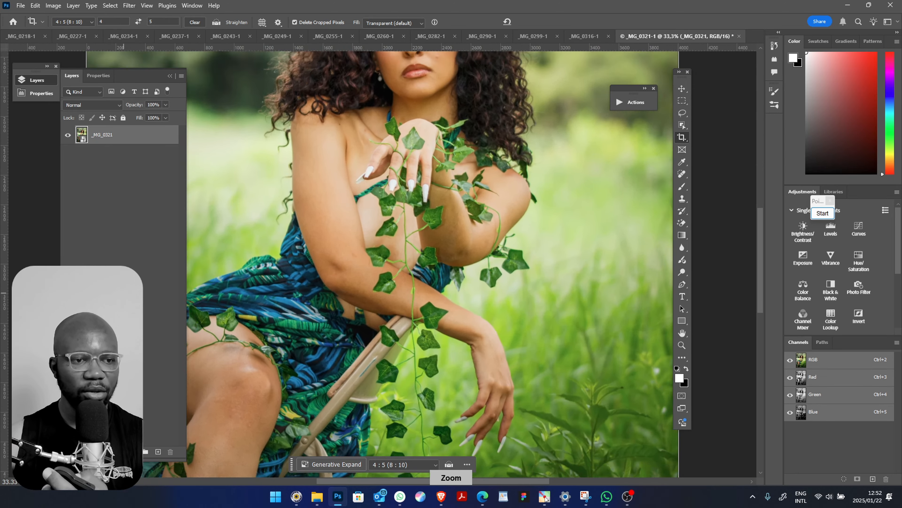
key(ctrl+minus)
key(ctrl+minus)
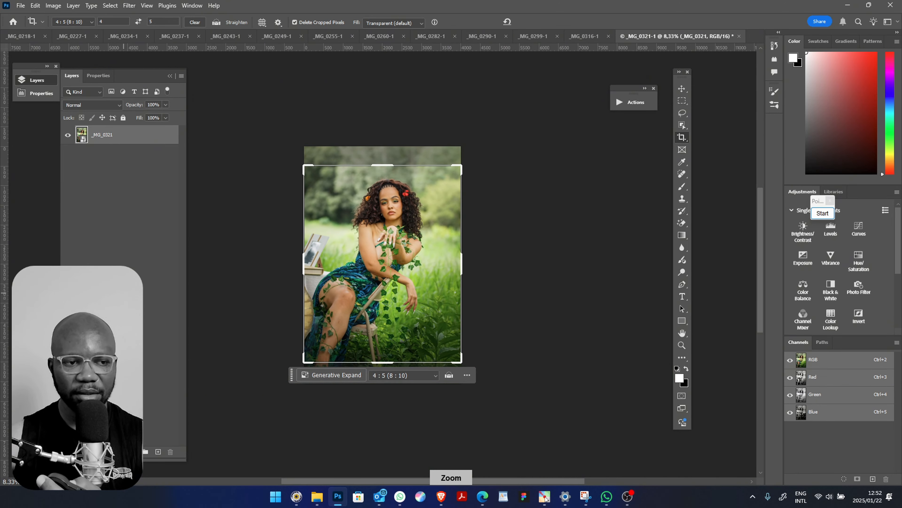
key(j)
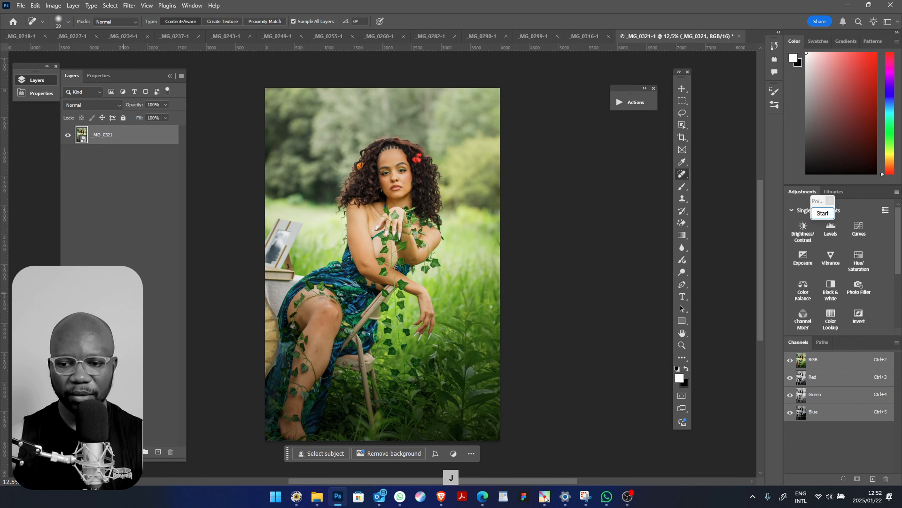
key(z)
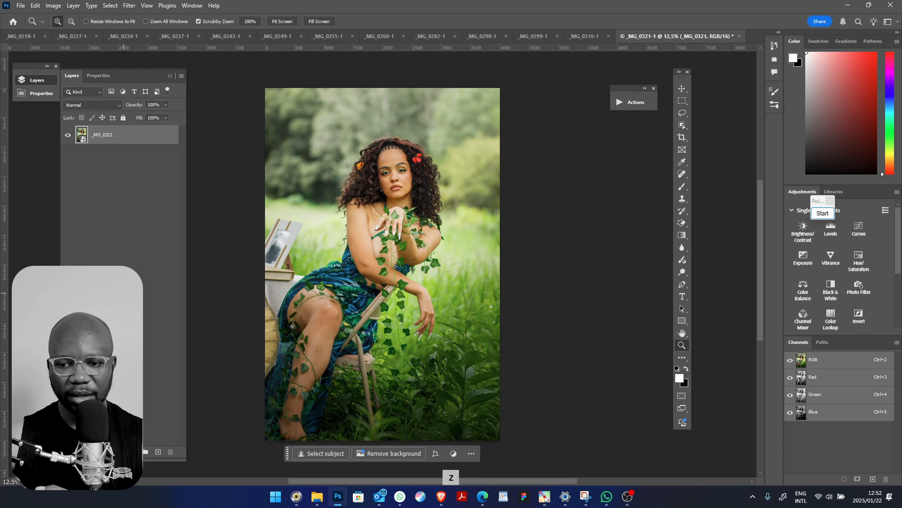
key(ctrl+shift+n)
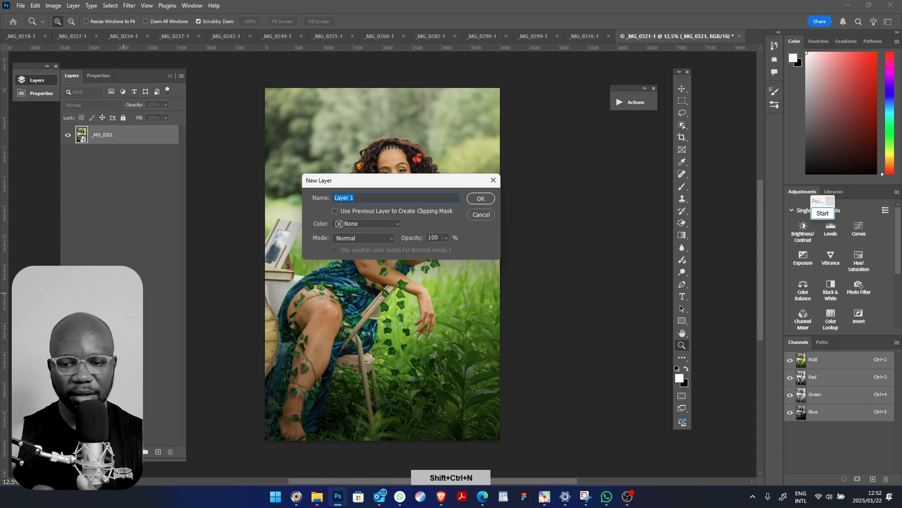
key(ctrl+z)
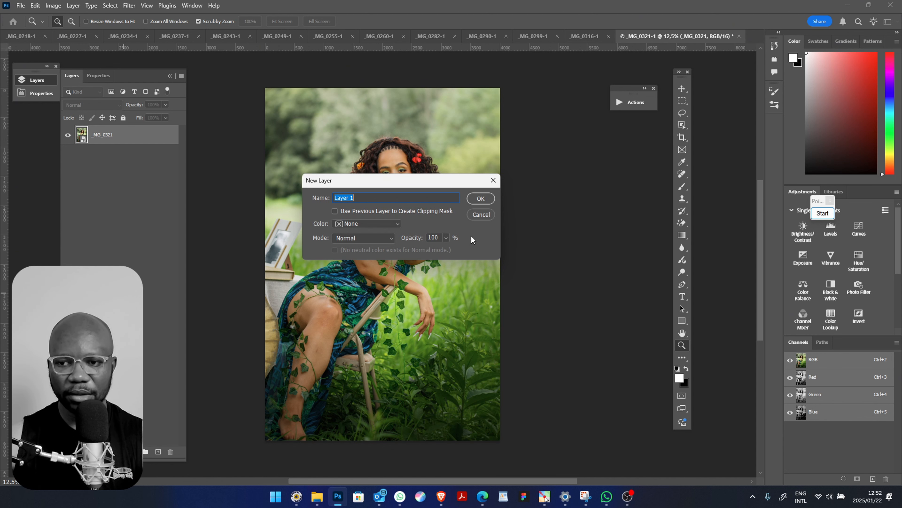
click(476, 219)
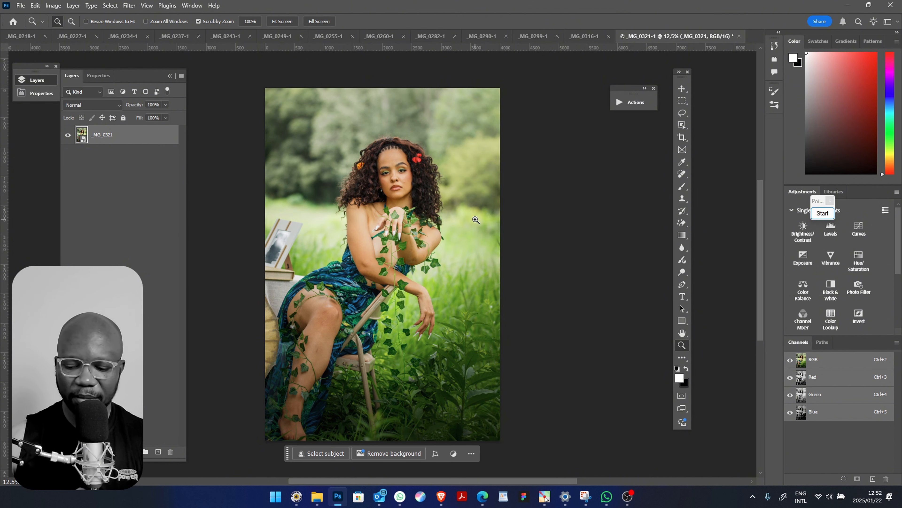
right_click(475, 219)
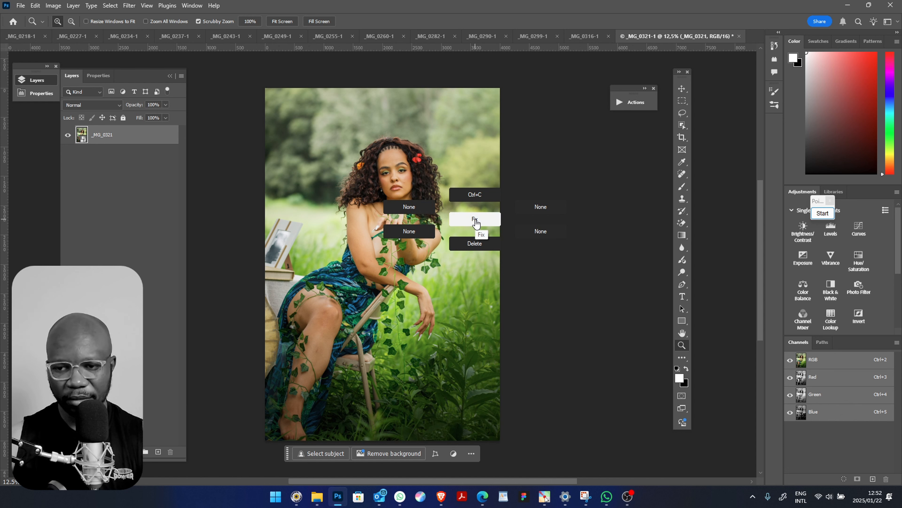
right_click(476, 220)
right_click(476, 219)
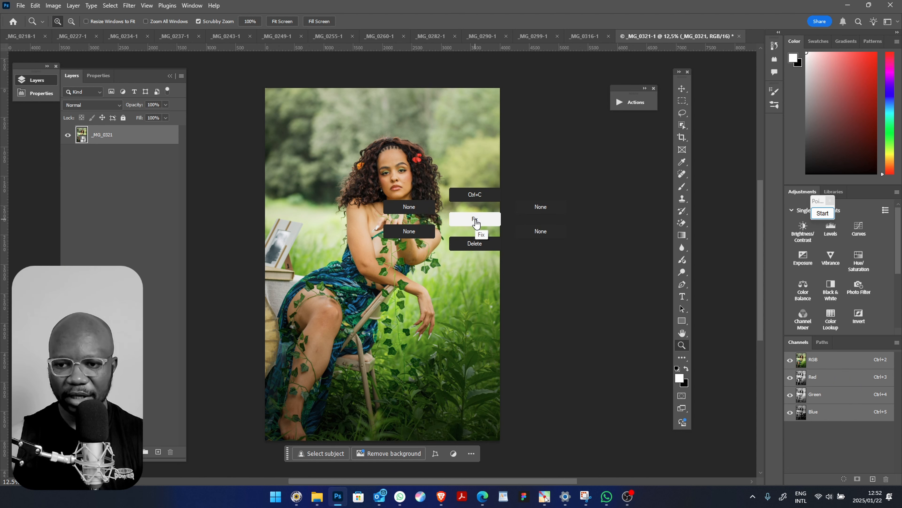
click(476, 220)
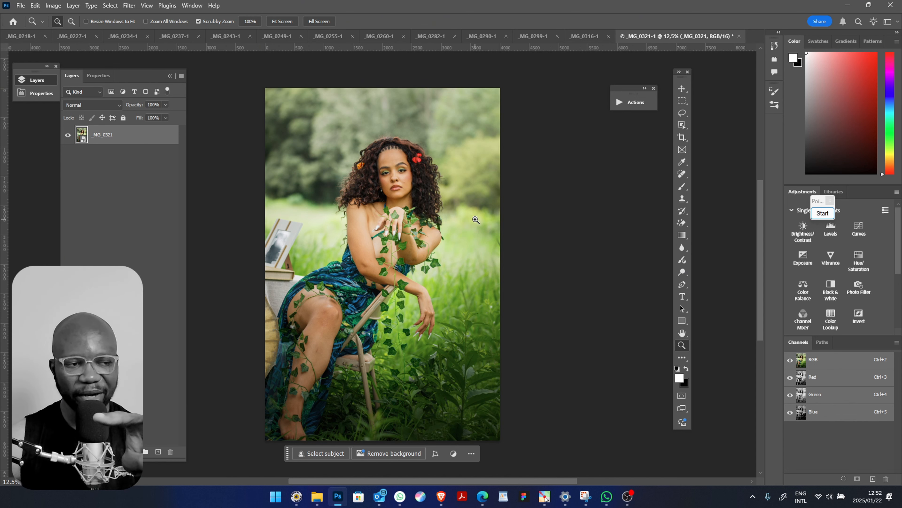
click(475, 219)
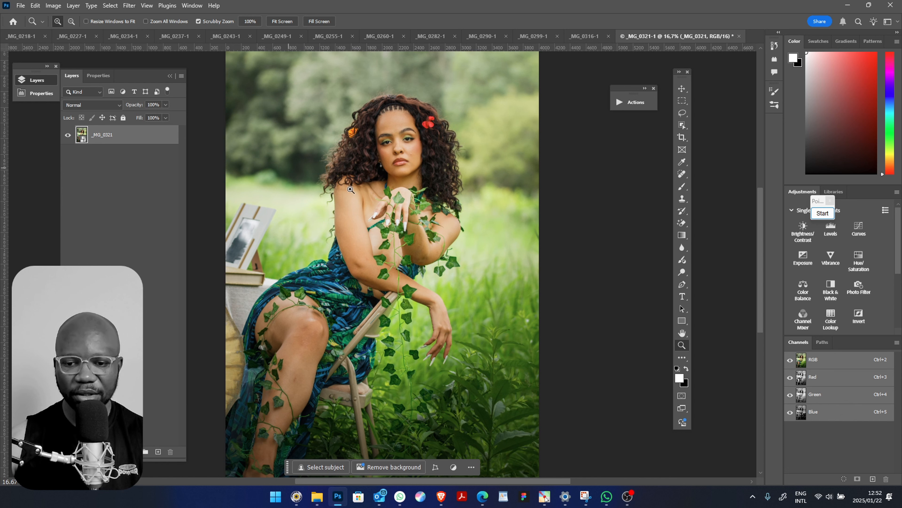
drag(467, 227, 438, 247)
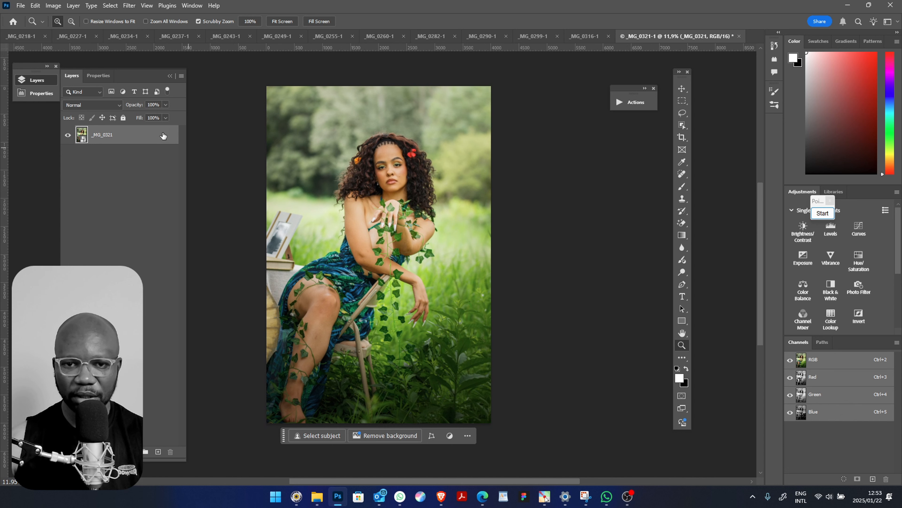
Duplicate the _MG_0321 layer with a SkinFiner smart filter and set its mask Tolerance to 39, Smoothing Amount to 73 and Fine to +22
key(ctrl+j)
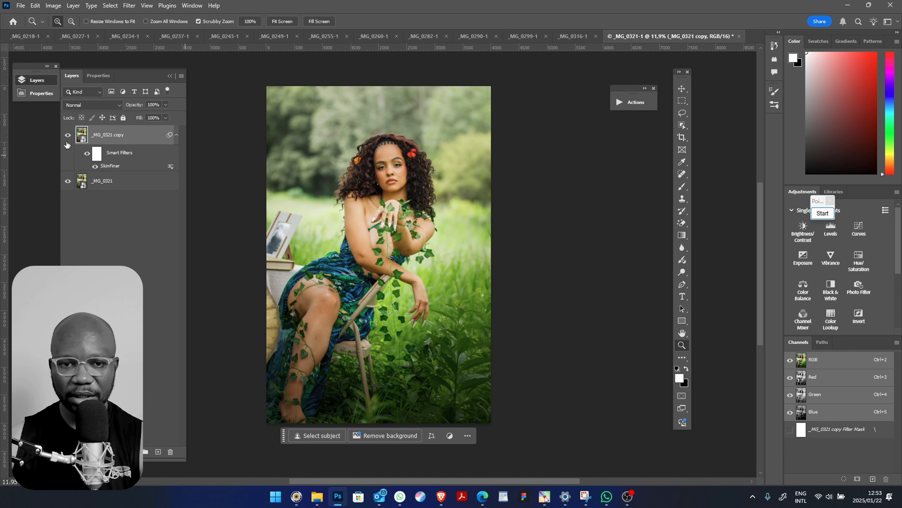
double_click(116, 166)
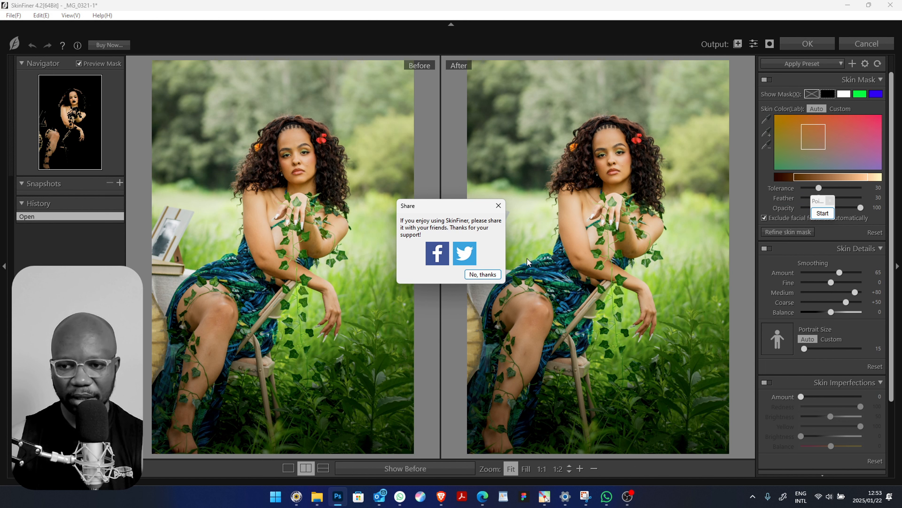
click(482, 274)
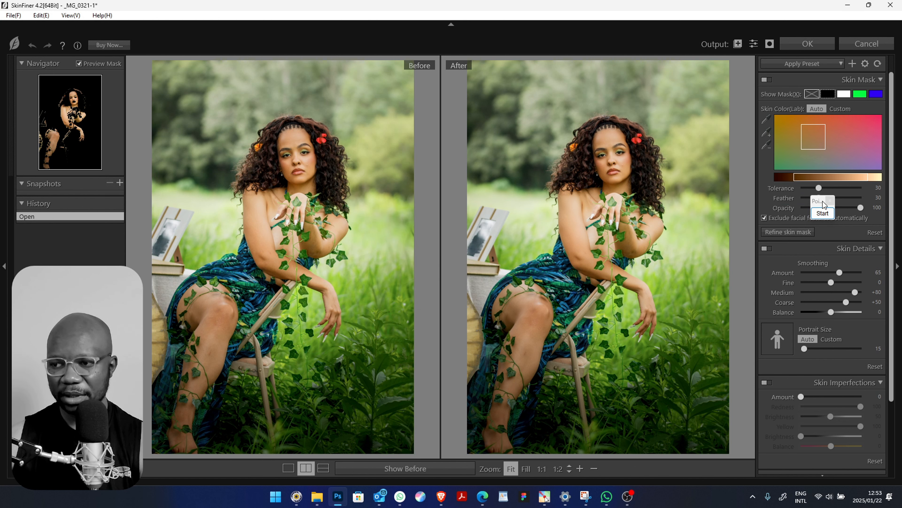
drag(824, 205, 706, 484)
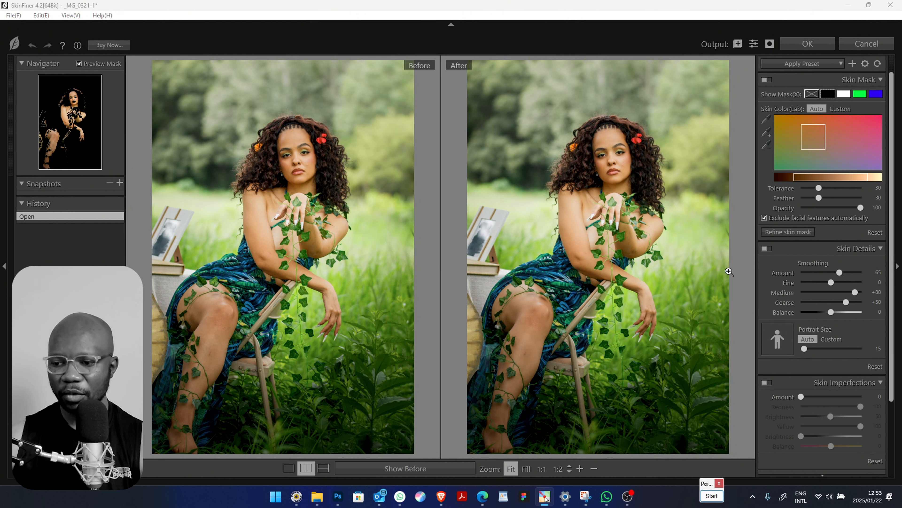
click(824, 189)
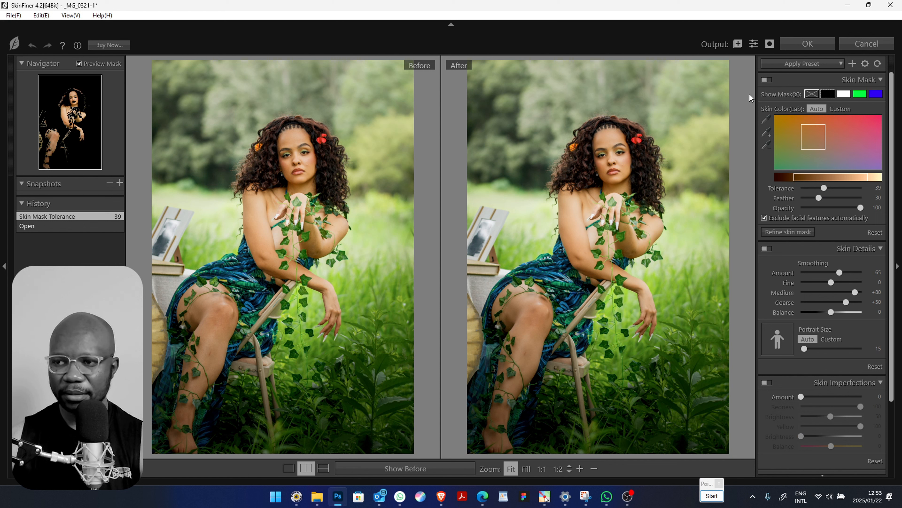
click(845, 272)
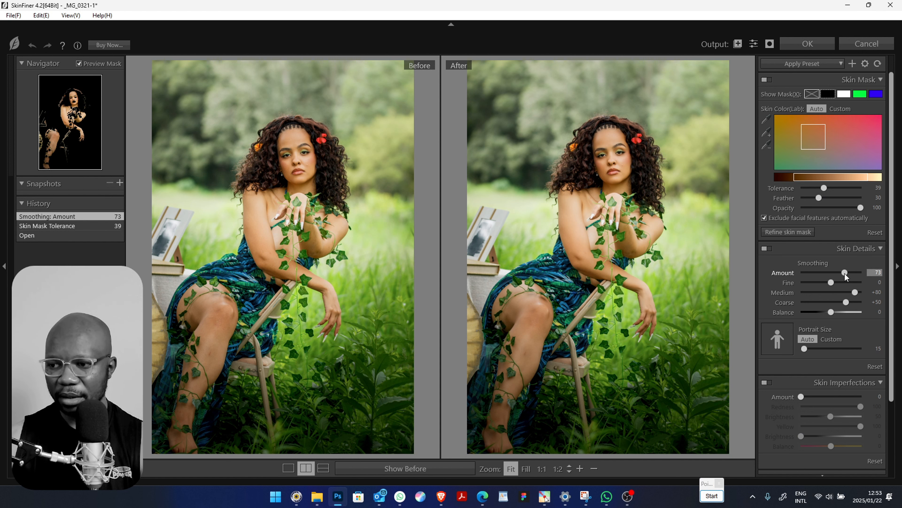
click(837, 282)
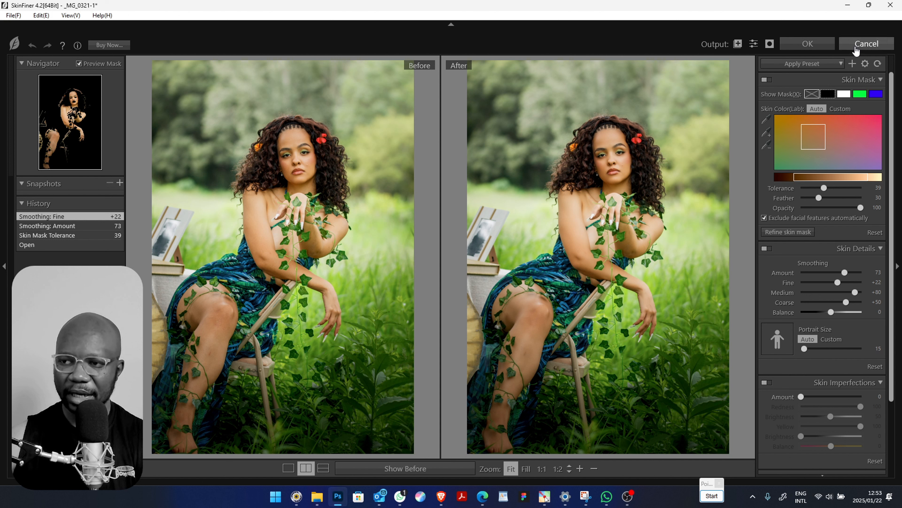
click(804, 45)
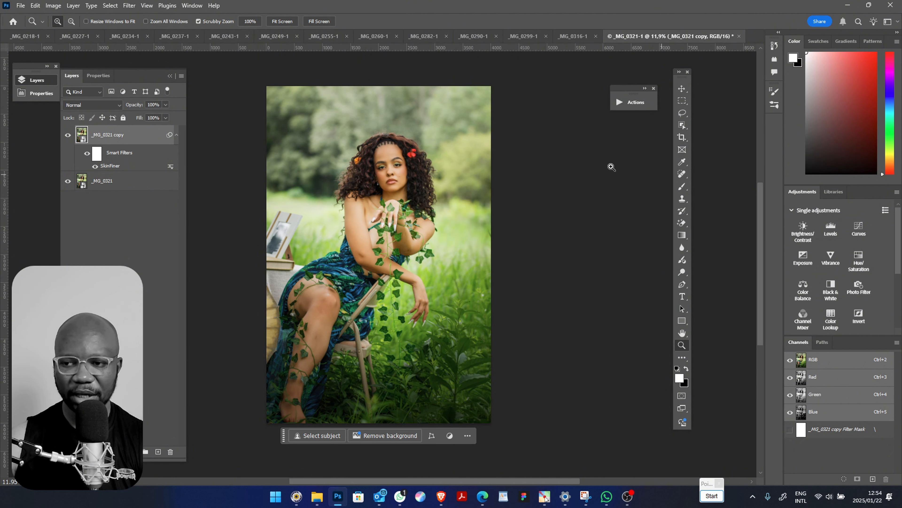
Run the high pass action on the original _MG_0321 layer to add an Overlay copy with High Pass above the SkinFiner copy
click(624, 104)
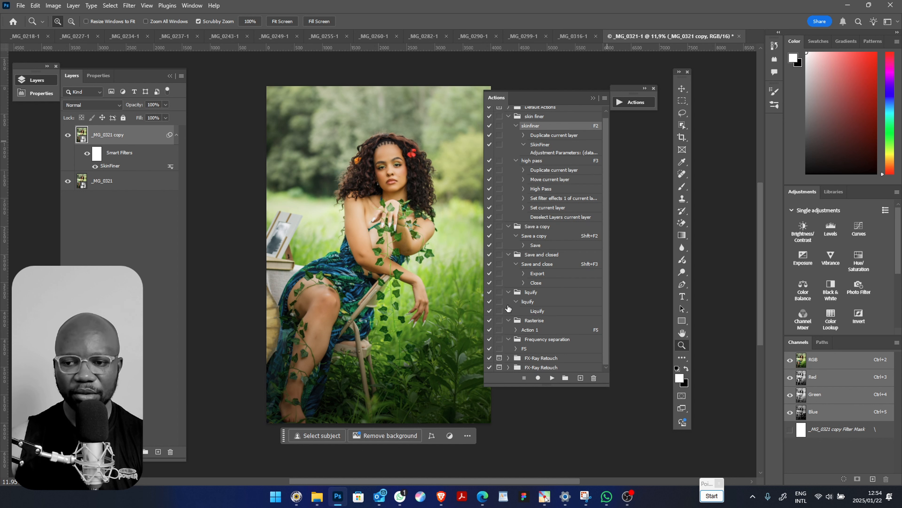
click(638, 102)
click(108, 181)
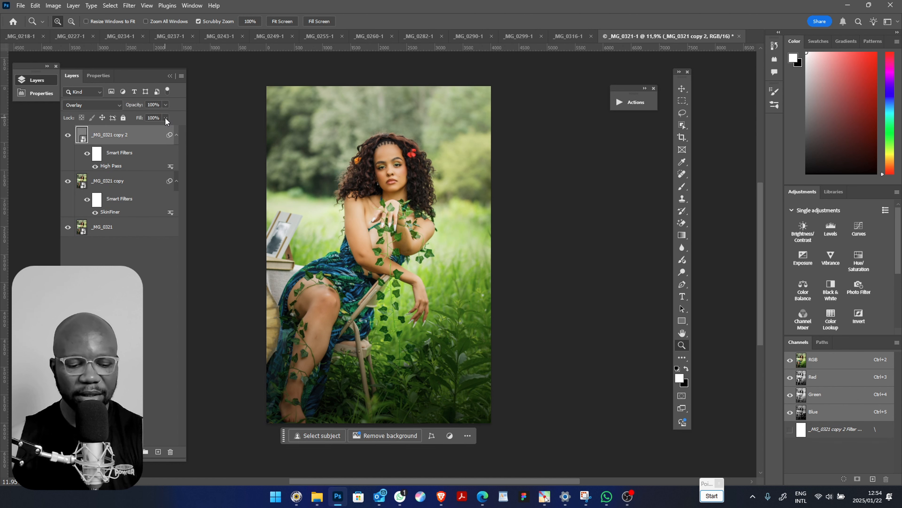
Add an empty layer above the High Pass copy and remove the blemish on the woman's cheek with the content-aware Spot Healing Brush
key(ctrl+shift+n)
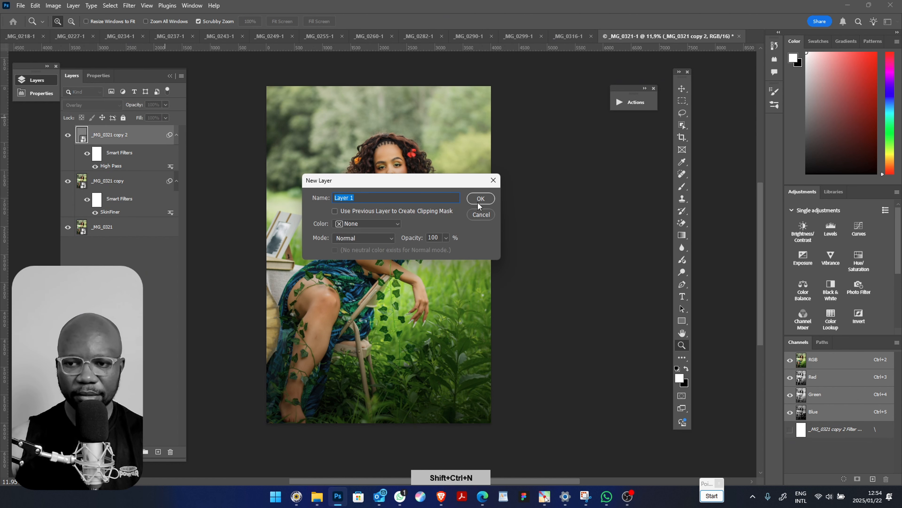
click(478, 201)
key(ctrl+minus)
key(ctrl+plus)
key(ctrl+minus)
key(ctrl+minus)
key(ctrl+minus)
key(ctrl+minus)
key(ctrl+minus)
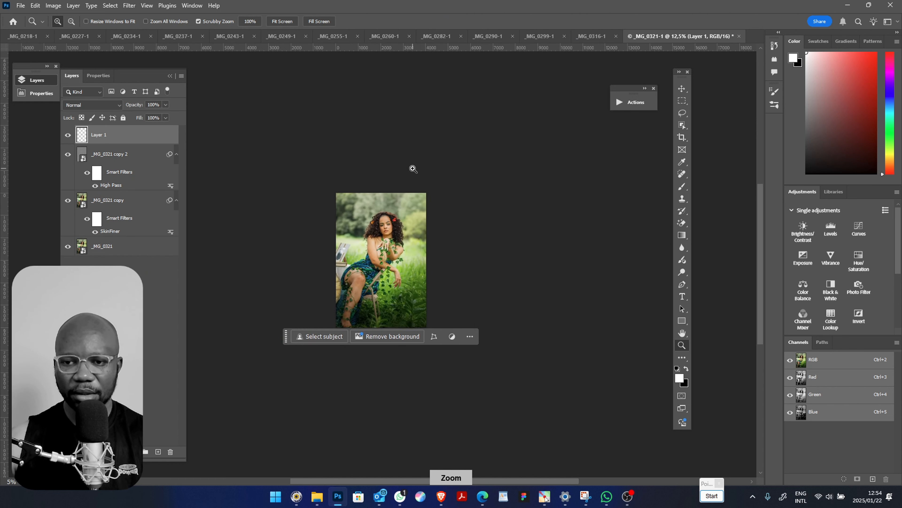
key(ctrl+plus)
key(ctrl+plus)
key(ctrl+plus)
key(ctrl+plus)
key(ctrl+plus)
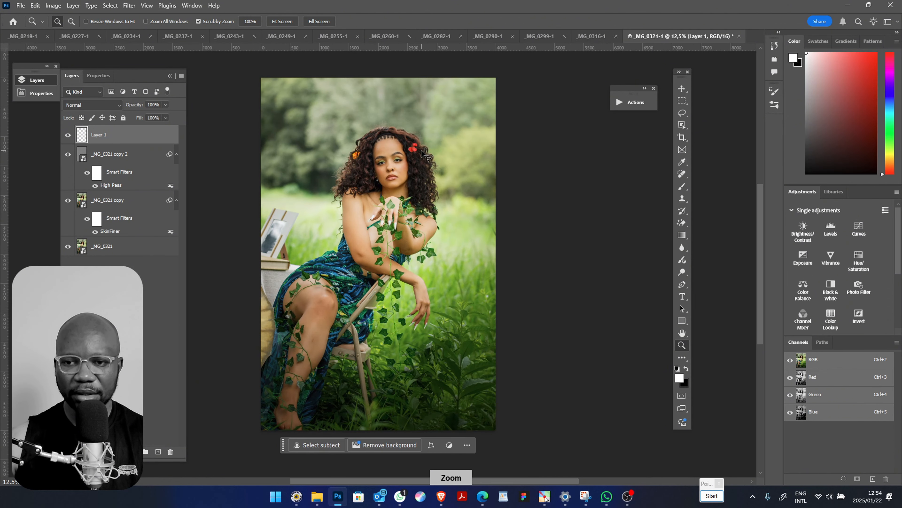
key(space)
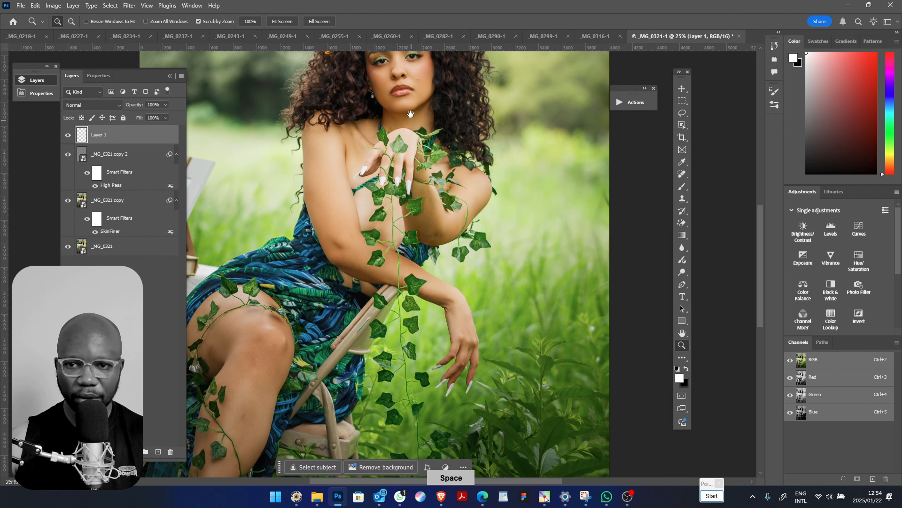
drag(410, 115, 393, 323)
key(ctrl+plus)
key(ctrl+plus)
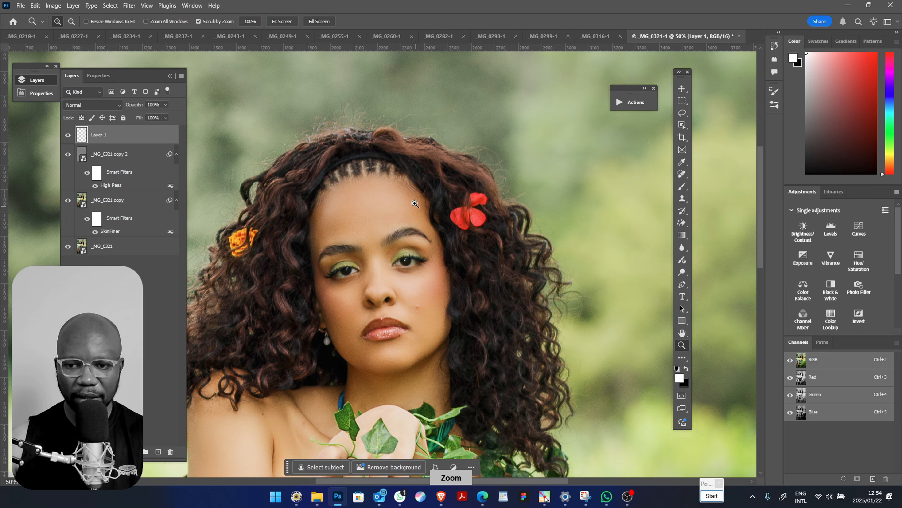
key(j)
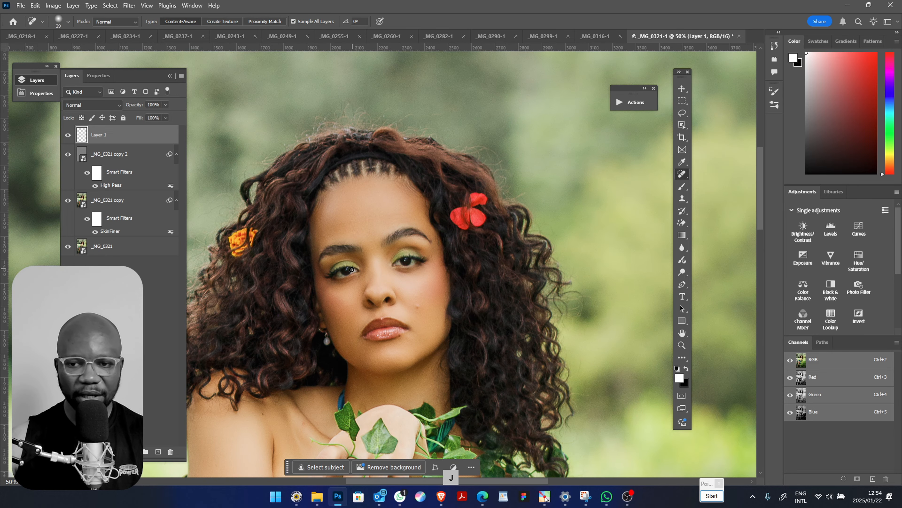
click(416, 306)
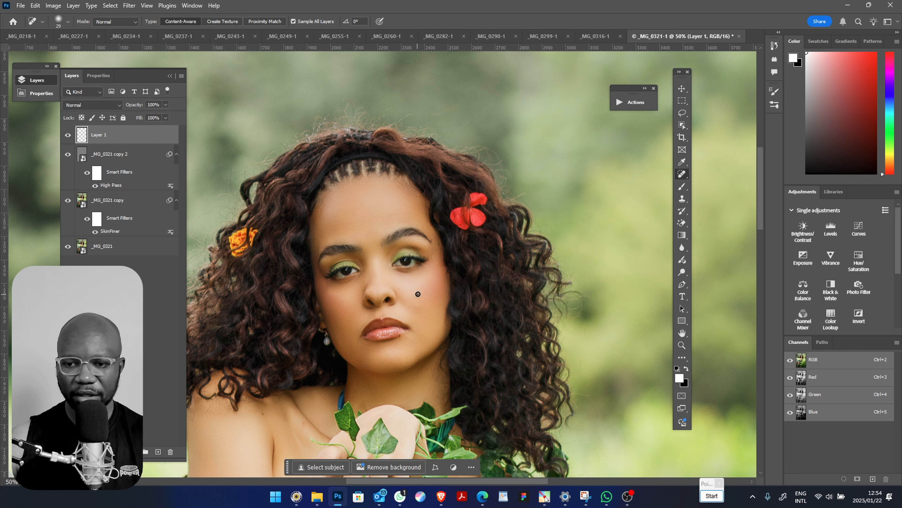
Heal the skin beside the woman's mouth on Layer 1 with the content-aware Spot Healing Brush
drag(419, 312, 421, 306)
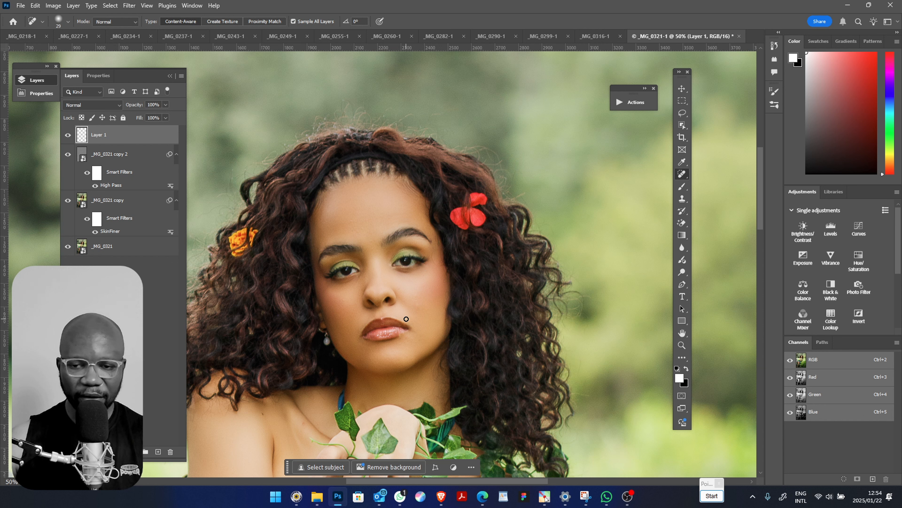
key(ctrl+minus)
key(ctrl+minus)
key(ctrl+minus)
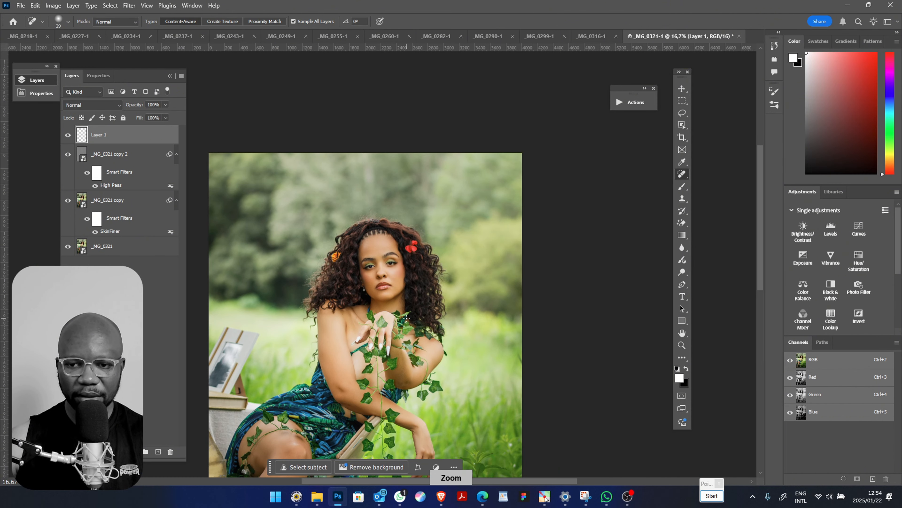
Add a Color Lookup adjustment layer above Layer 1 using the Aisha 2.cube 3D LUT and lower its opacity to 27%
key(z)
right_click(434, 219)
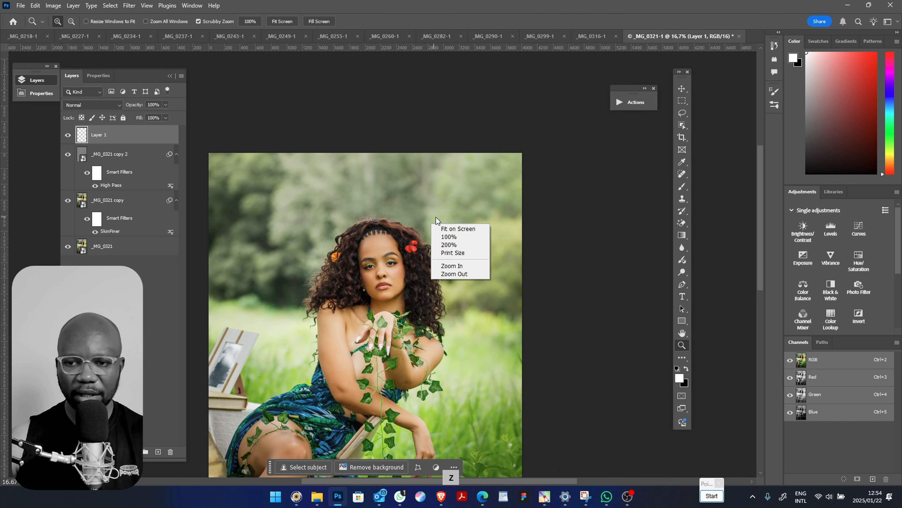
click(453, 228)
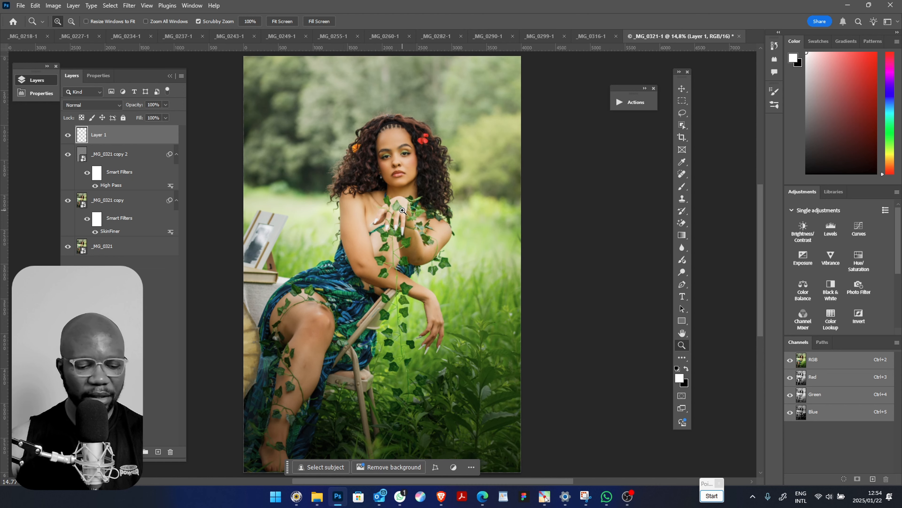
key(ctrl+minus)
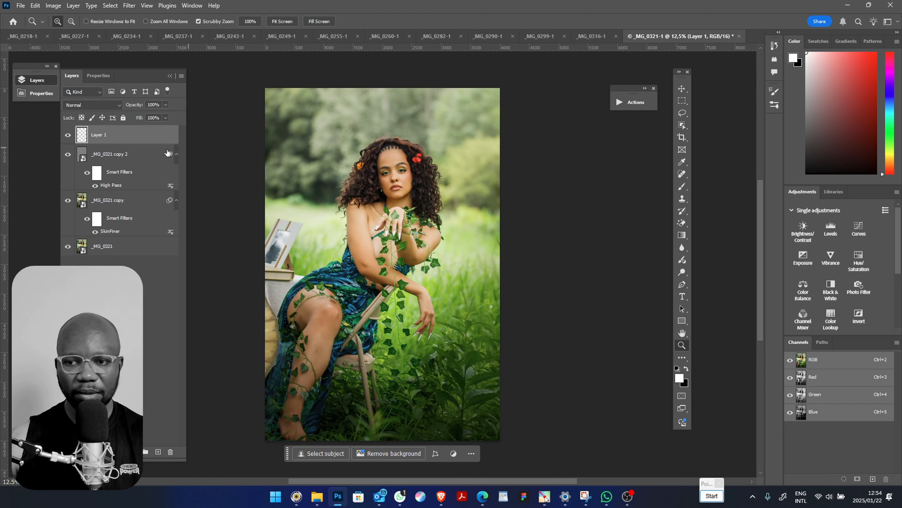
click(830, 316)
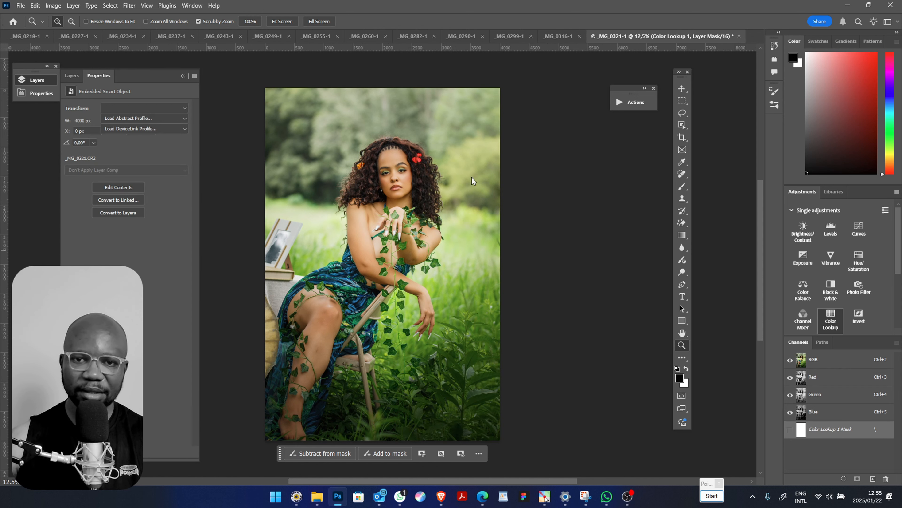
click(158, 107)
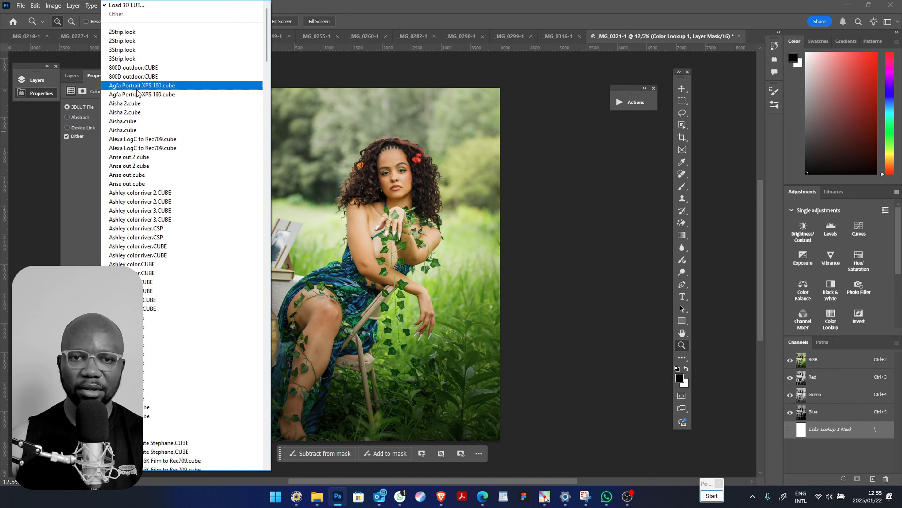
click(139, 103)
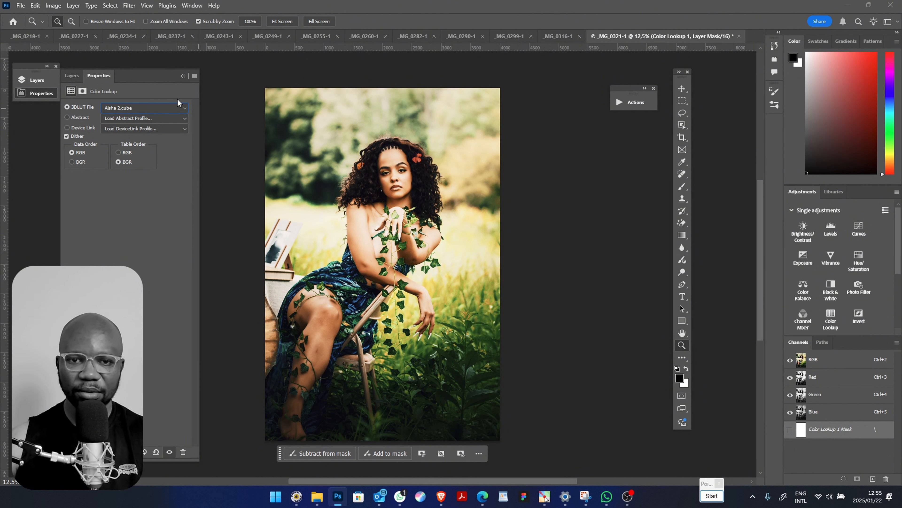
click(71, 76)
click(166, 117)
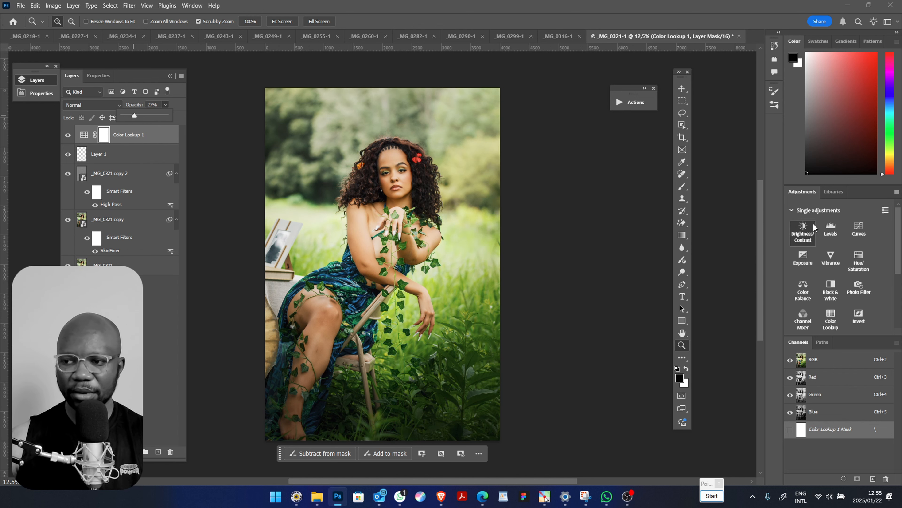
Add a Brightness/Contrast adjustment layer above Color Lookup 1 with Brightness -13 and Contrast 24
click(803, 230)
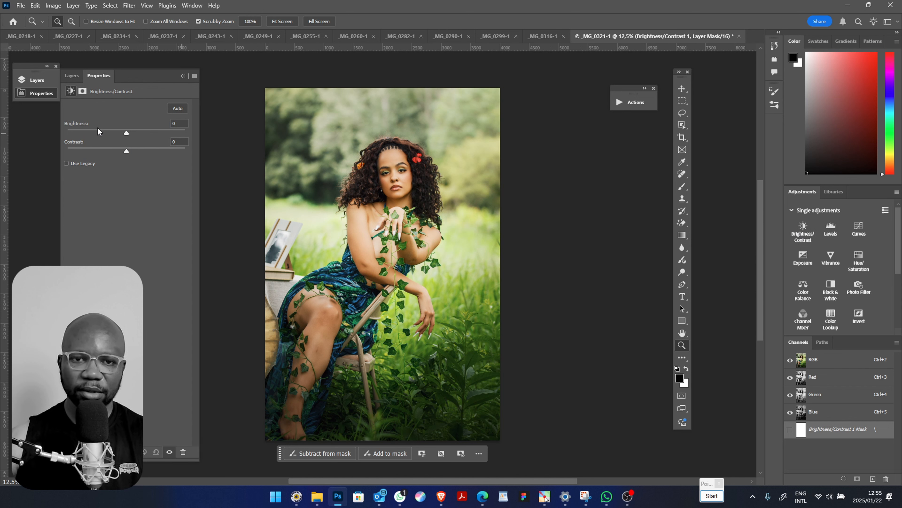
click(117, 130)
click(149, 150)
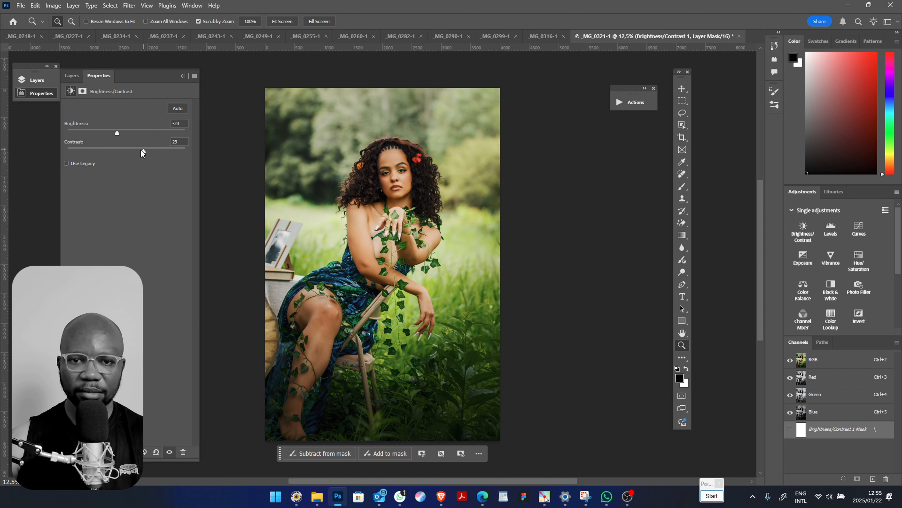
drag(139, 151, 141, 152)
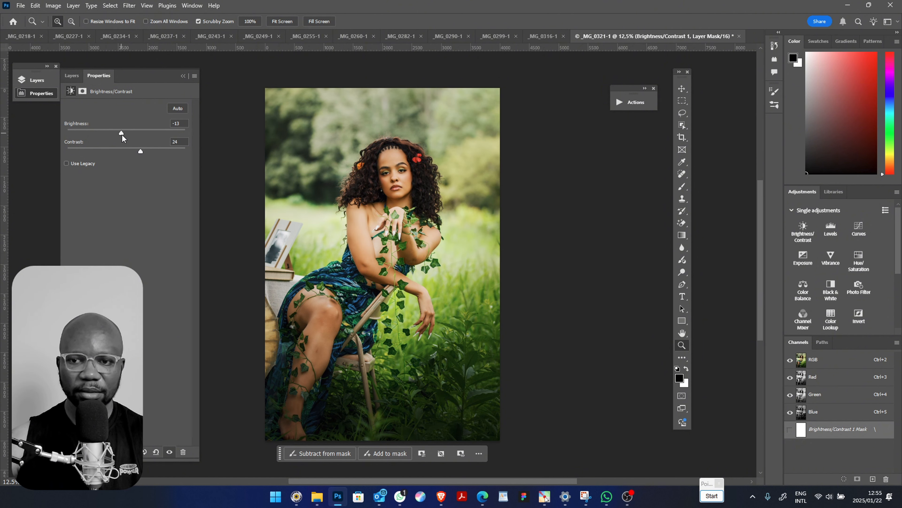
click(72, 76)
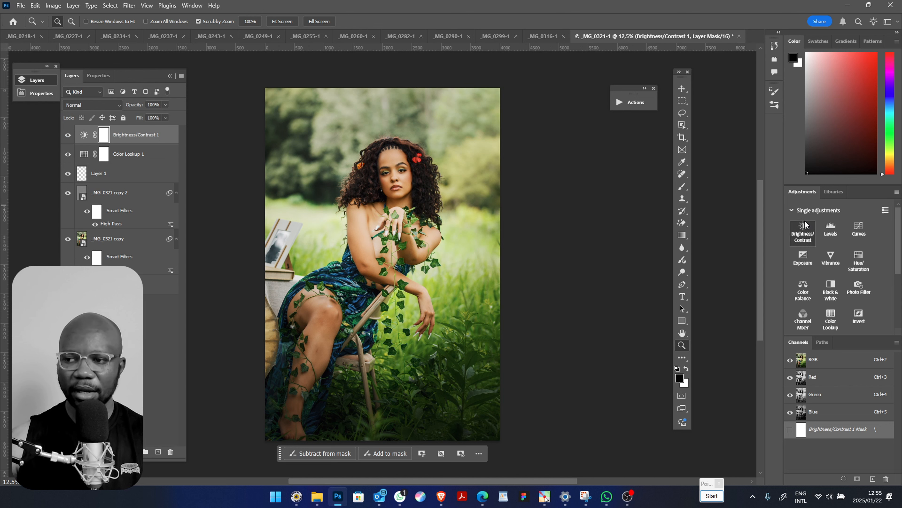
Add a darkening Curves layer with its RGB midpoint at input 147, output 87, and invert its mask to black
click(859, 228)
drag(140, 173, 141, 194)
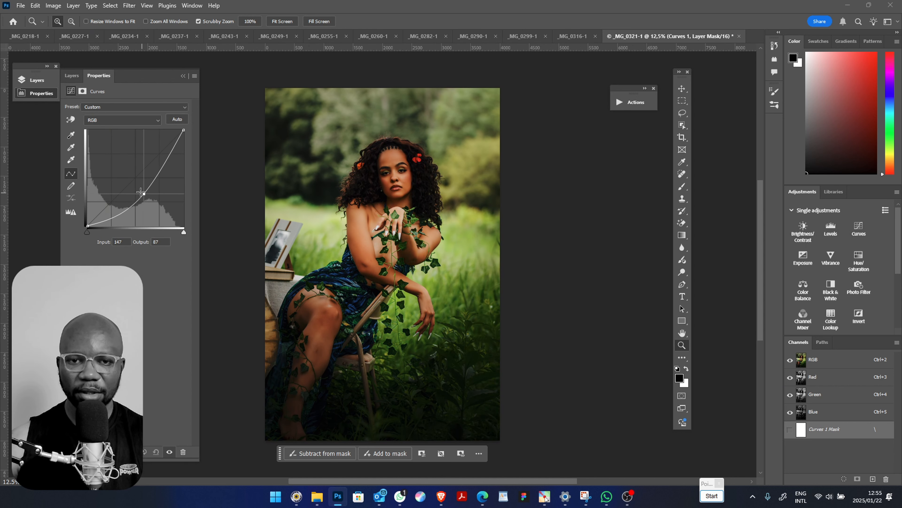
click(81, 75)
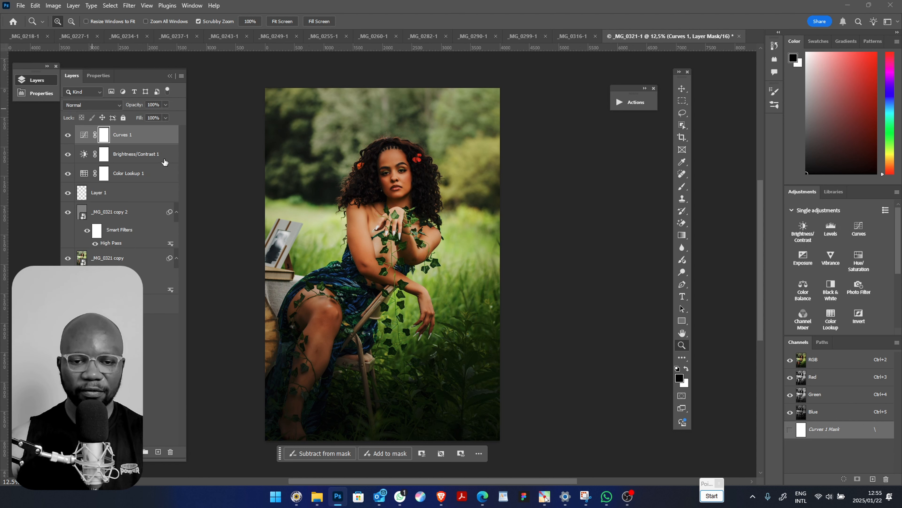
key(ctrl+i)
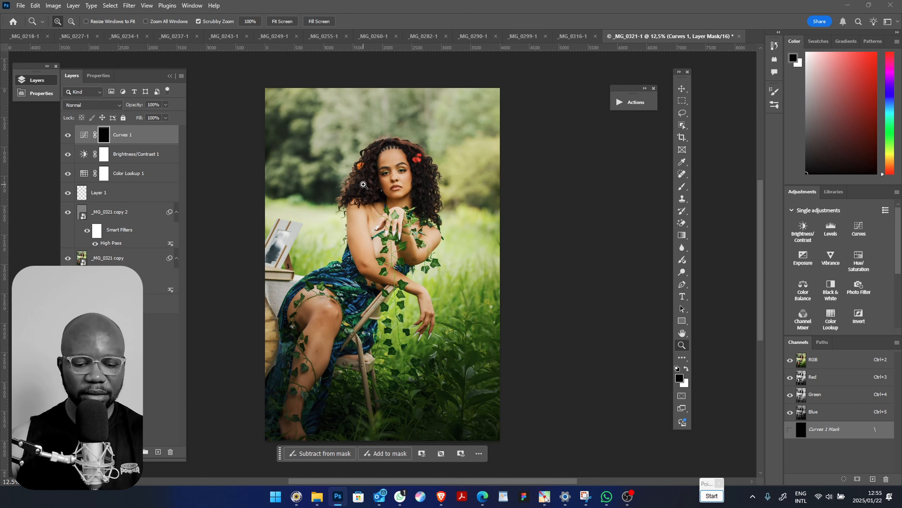
Paint the darkening Curves mask with a white brush at 75% opacity over the woman's upper body and arms
key(b)
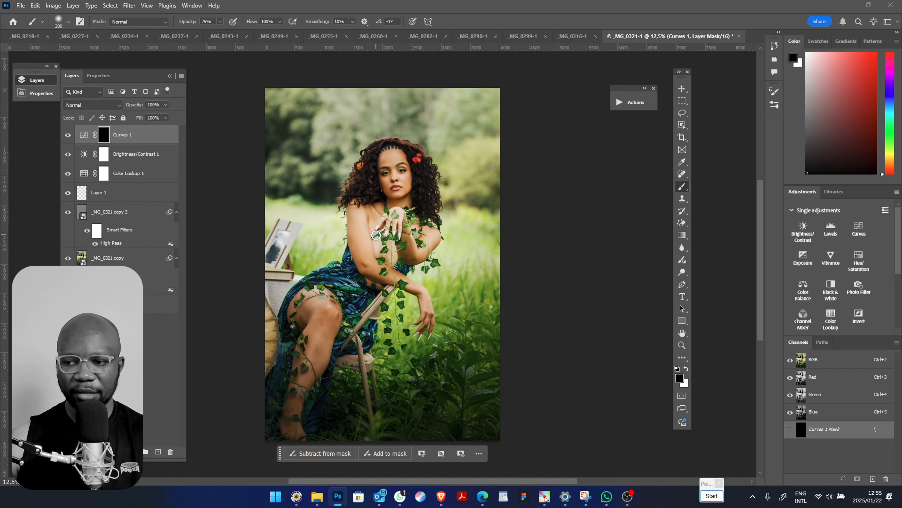
key(x)
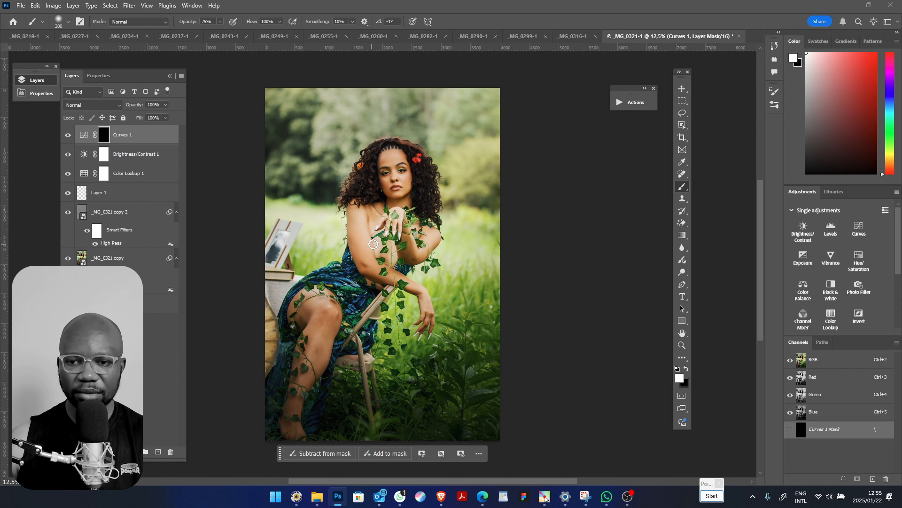
drag(398, 248, 388, 253)
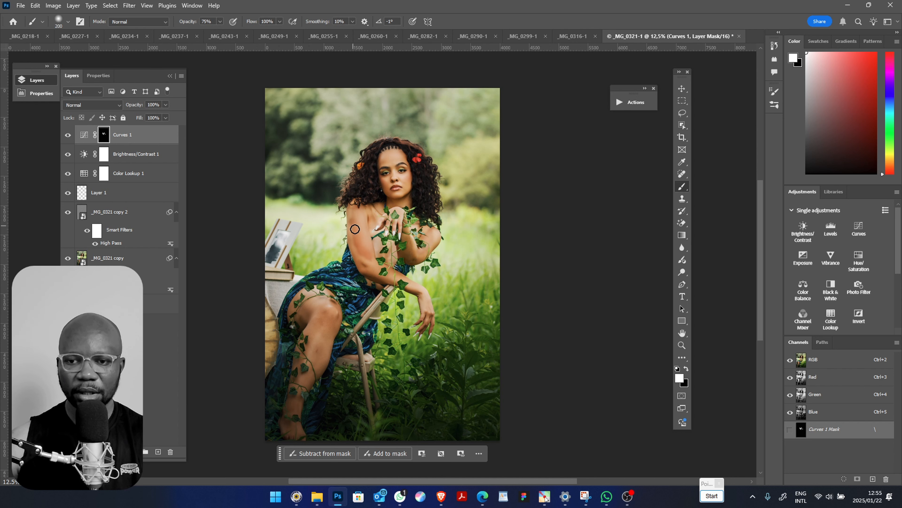
Feather the Curves 1 mask by 125.3 px in Select and Mask, output it to the layer mask and compare before and after
double_click(103, 137)
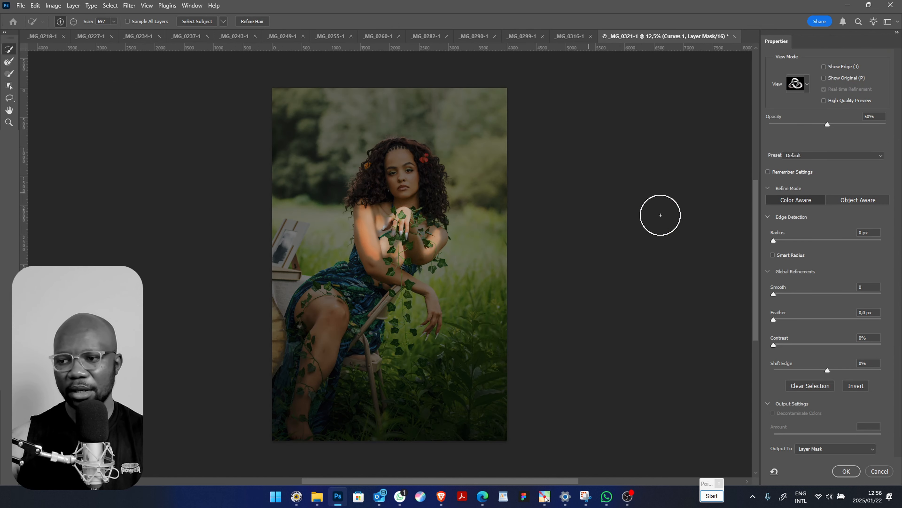
click(856, 319)
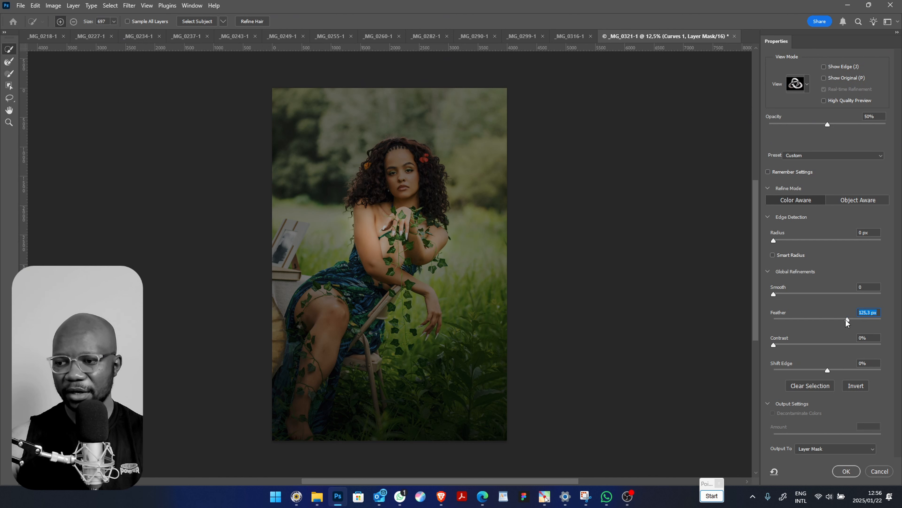
click(847, 471)
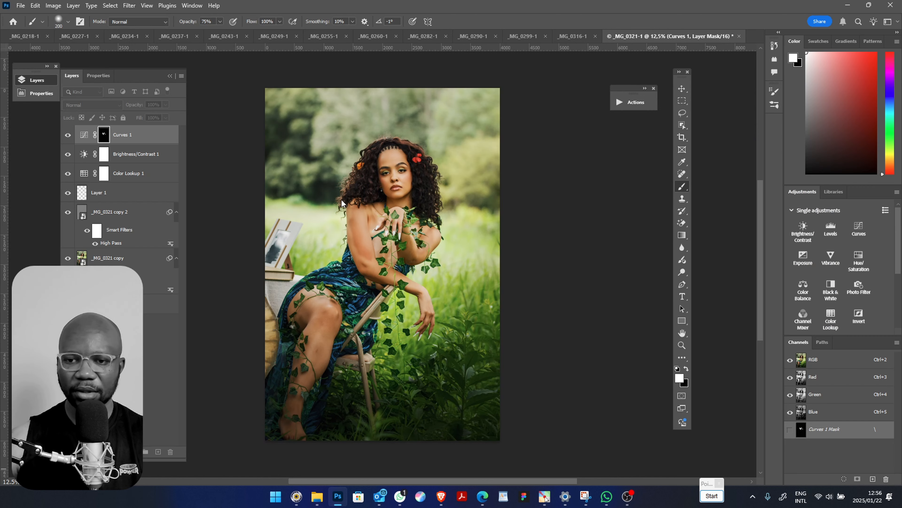
click(68, 136)
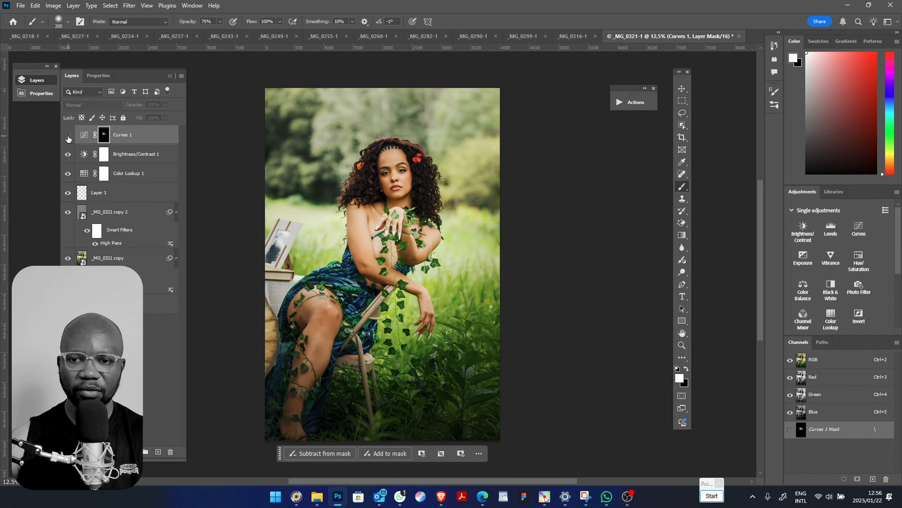
click(68, 135)
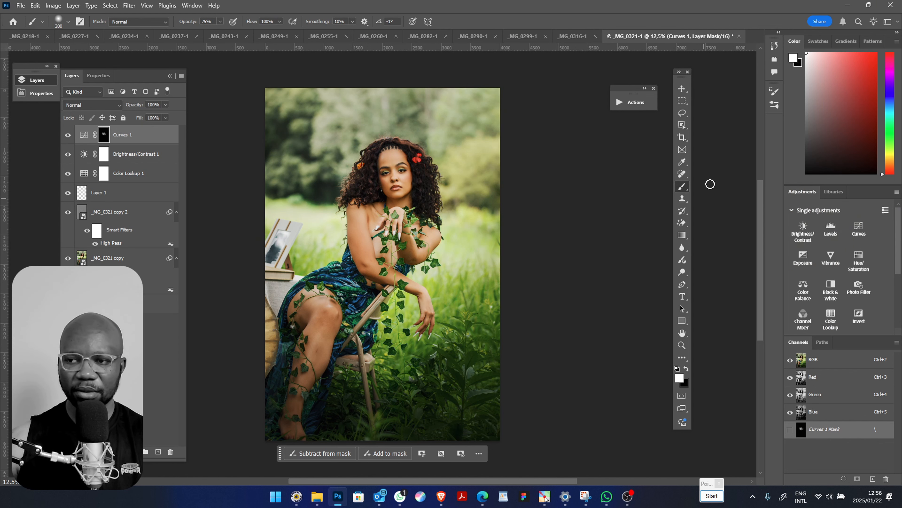
click(682, 100)
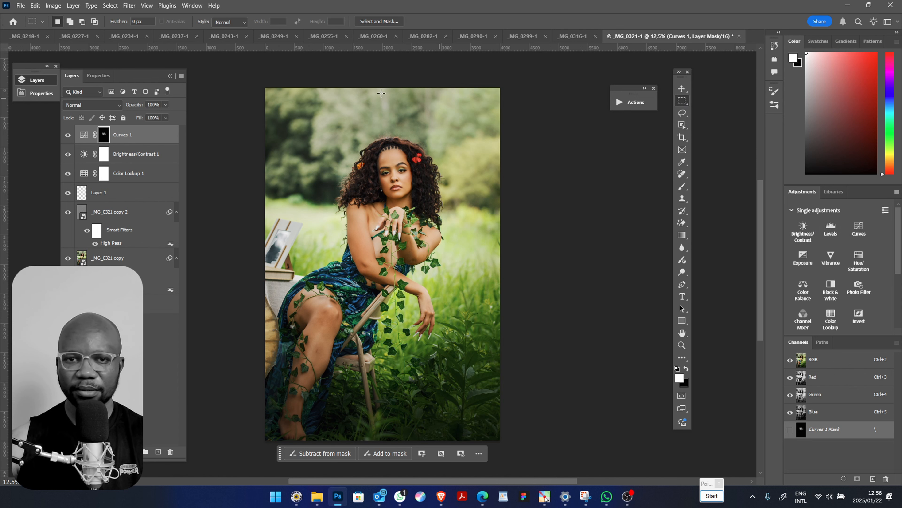
drag(119, 25, 203, 28)
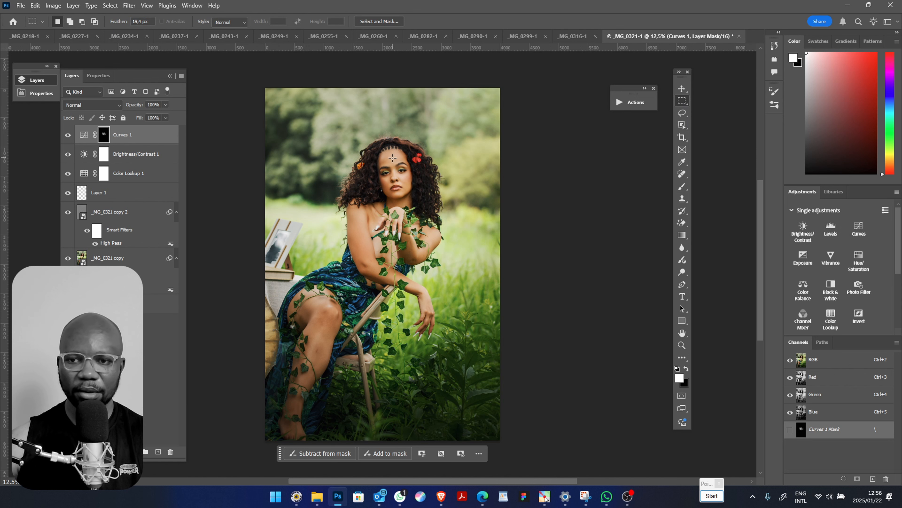
mouse_move(392, 158)
mouse_down()
mouse_move(408, 190)
mouse_move(389, 176)
mouse_move(399, 175)
mouse_up()
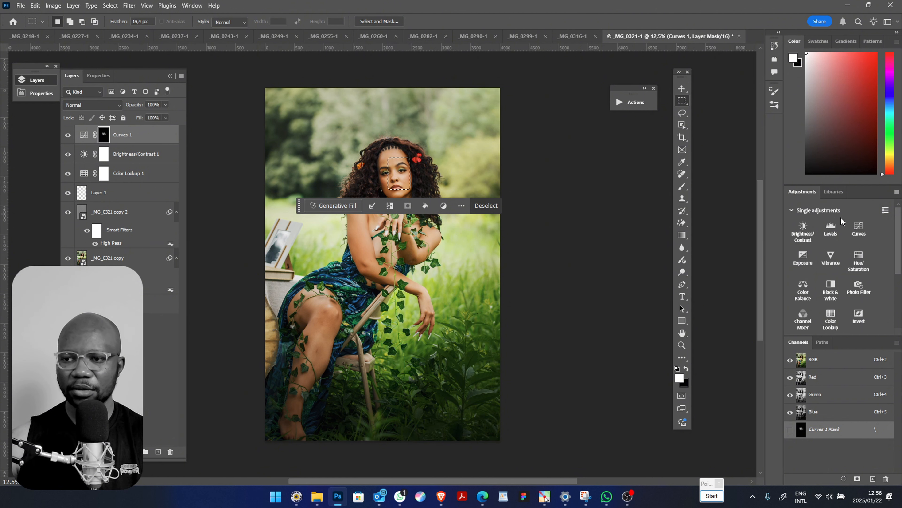
Draw an elliptical selection around the woman's face and rotate it about -8.49° to follow the tilt of her head
right_click(683, 101)
click(718, 110)
drag(382, 151, 412, 198)
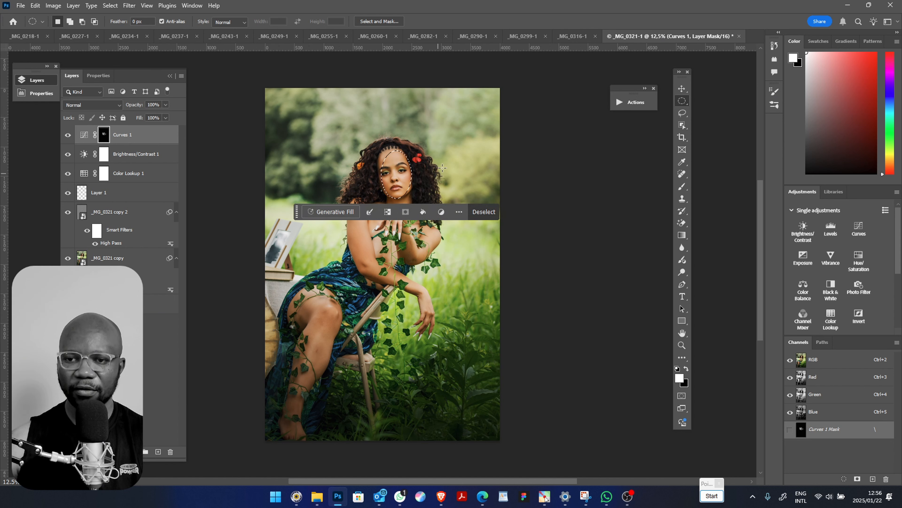
key(v)
click(445, 147)
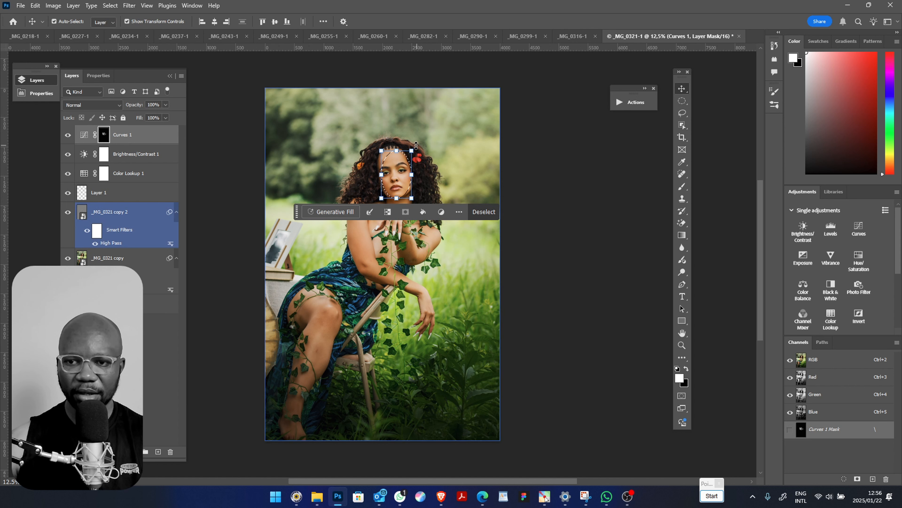
drag(419, 145, 383, 179)
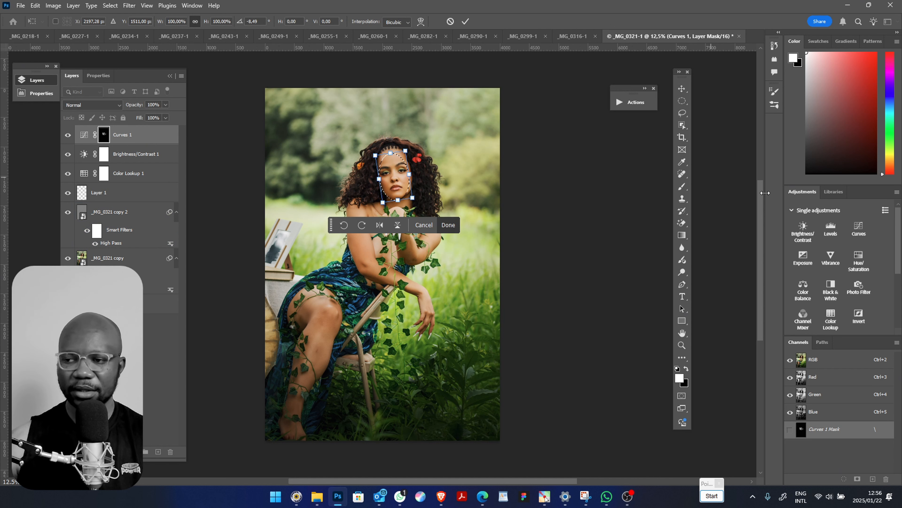
key(Return)
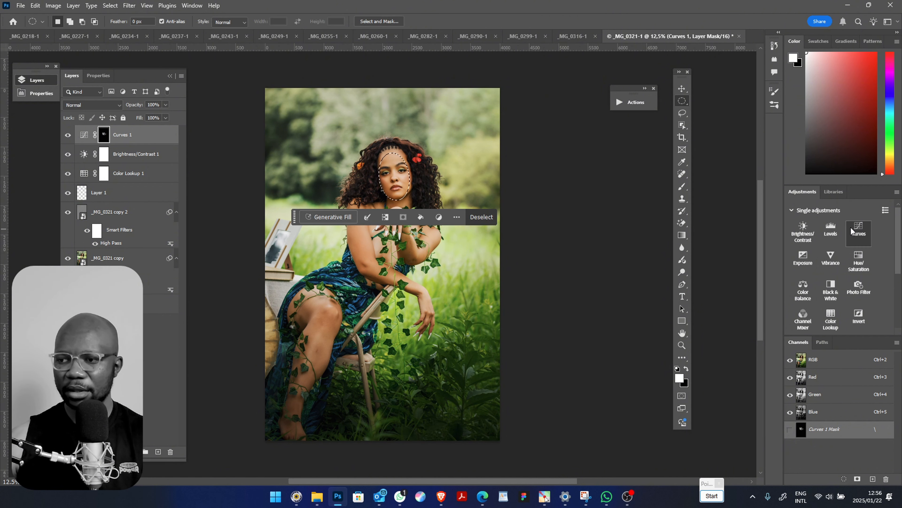
Add a brightening Curves layer for the selected face with its RGB point raised to input 104, output 129
click(858, 229)
mouse_move(130, 183)
mouse_down()
mouse_move(130, 161)
mouse_move(127, 177)
mouse_up()
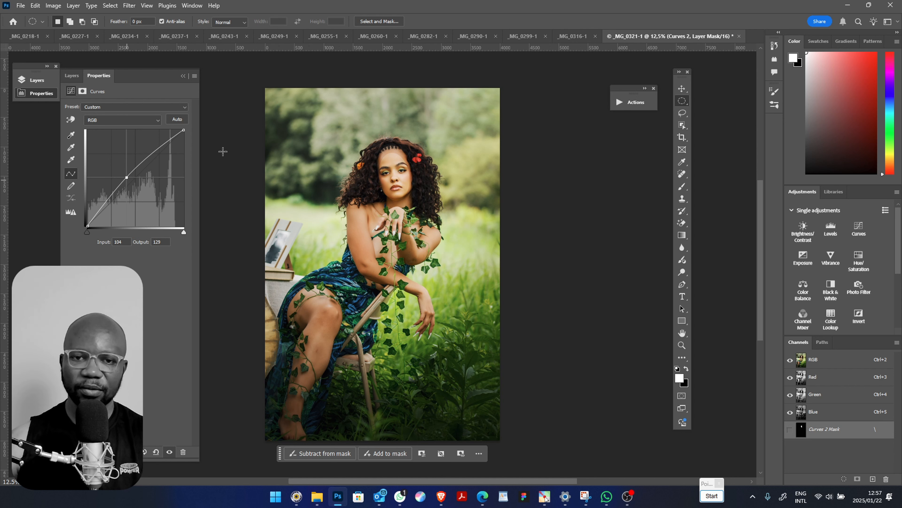
click(69, 74)
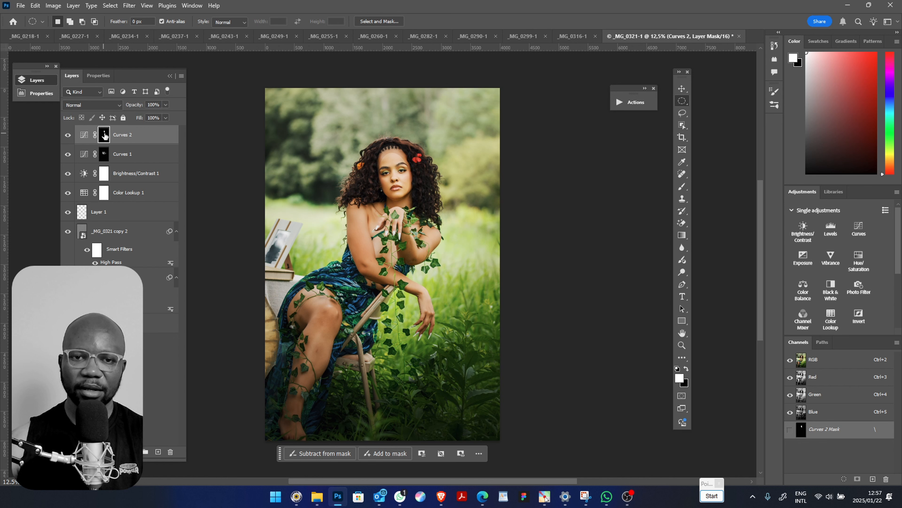
Feather the Curves 2 mask by 132.6 px in Select and Mask and output it to the layer mask
key(alt+ctrl+r)
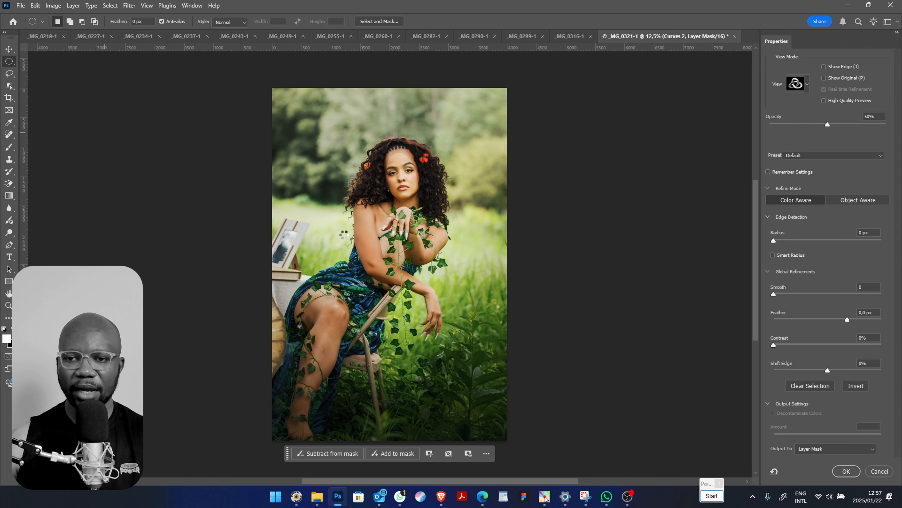
mouse_move(841, 319)
mouse_down()
mouse_move(857, 319)
mouse_move(849, 320)
mouse_up()
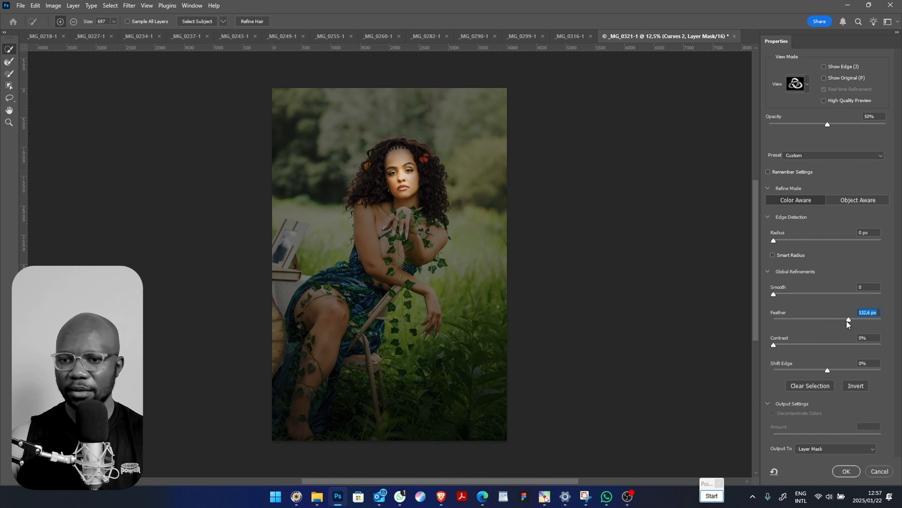
click(846, 471)
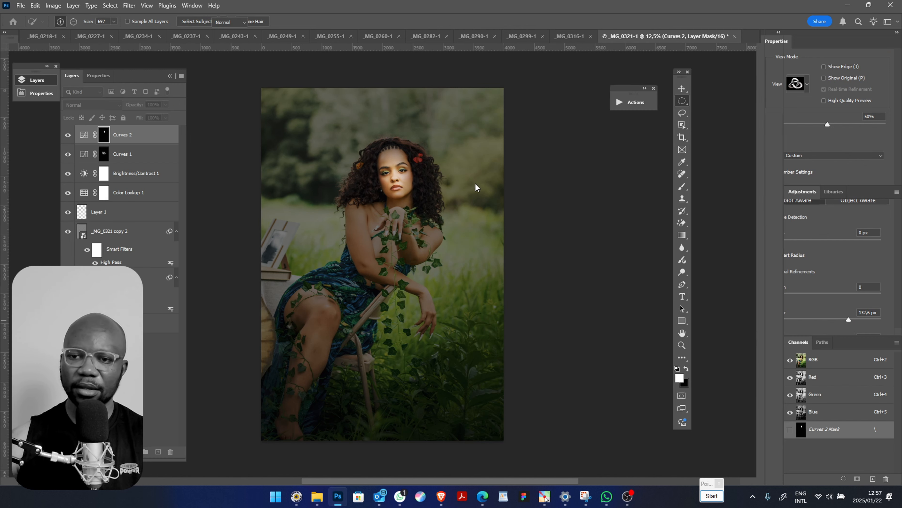
Compare the face brightening before and after, and set the Curves 2 layer's fill to 93%
click(68, 135)
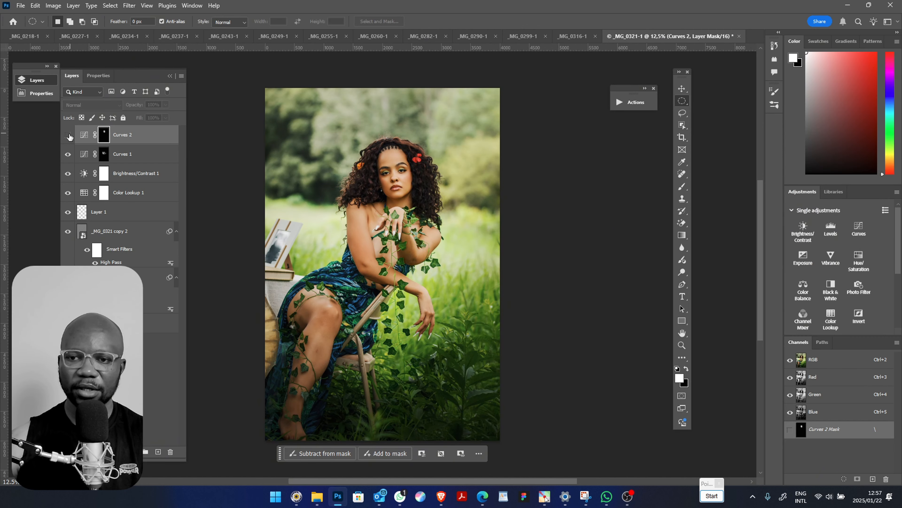
click(68, 135)
click(165, 118)
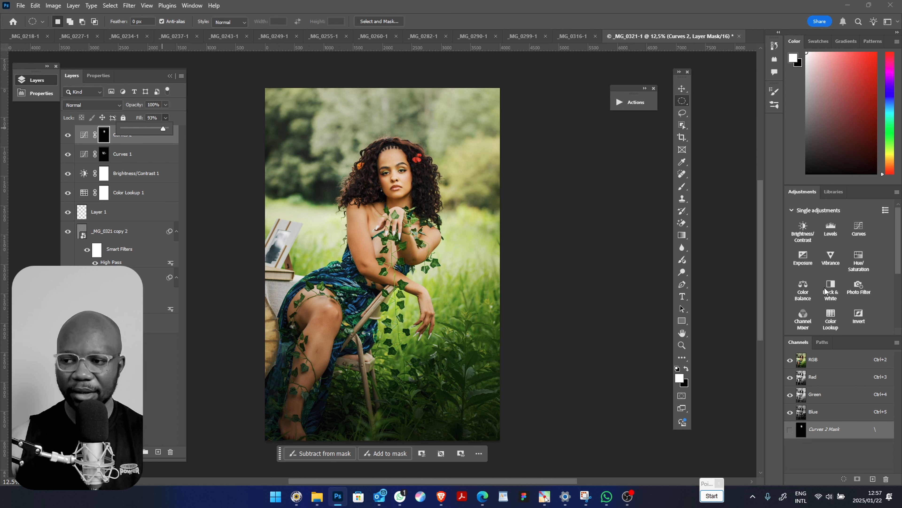
Add a Hue/Saturation adjustment layer and set its Yellows to hue -4 and saturation -10
click(859, 261)
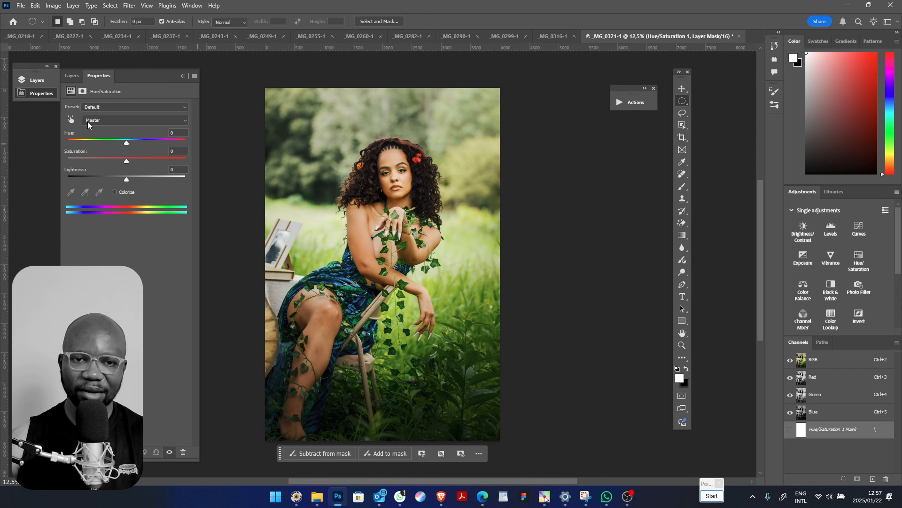
click(88, 121)
click(126, 141)
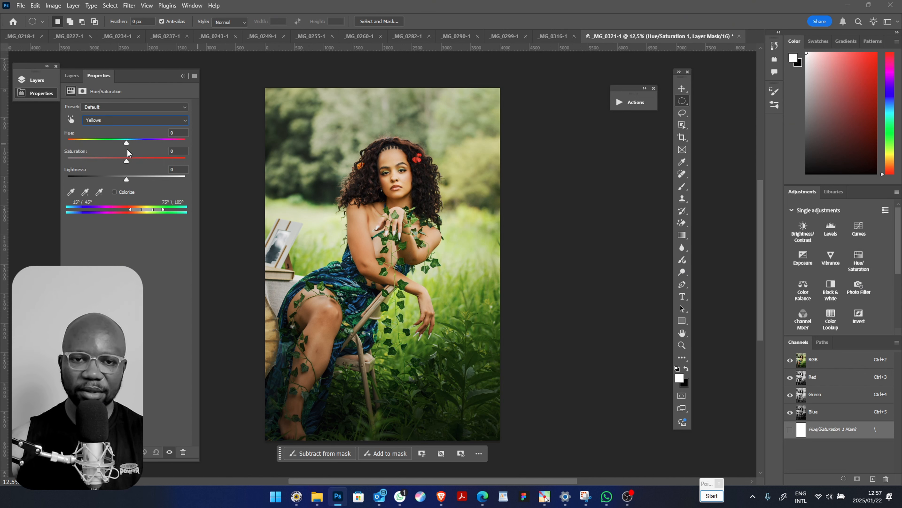
drag(128, 147, 121, 166)
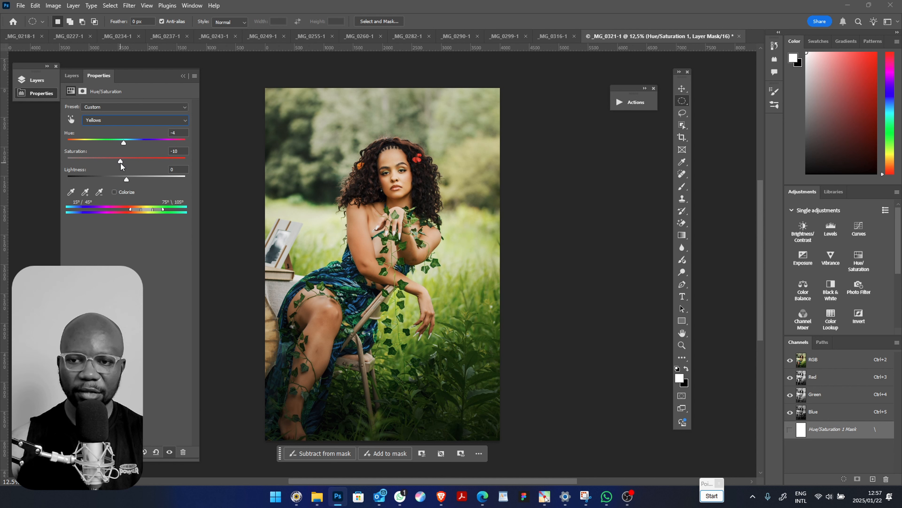
Set the saturation of the Greens to +3 in the Hue/Saturation layer
click(113, 121)
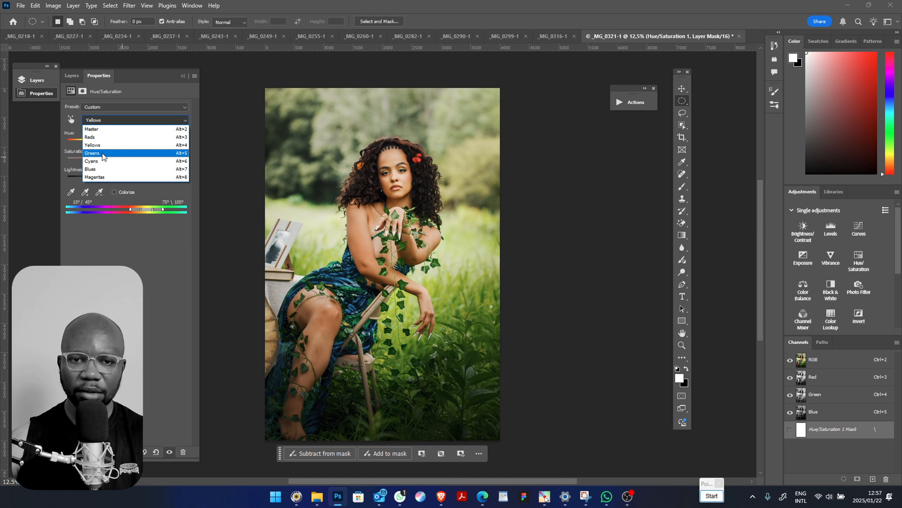
click(103, 157)
mouse_move(126, 163)
mouse_down()
mouse_move(112, 164)
mouse_move(128, 166)
mouse_up()
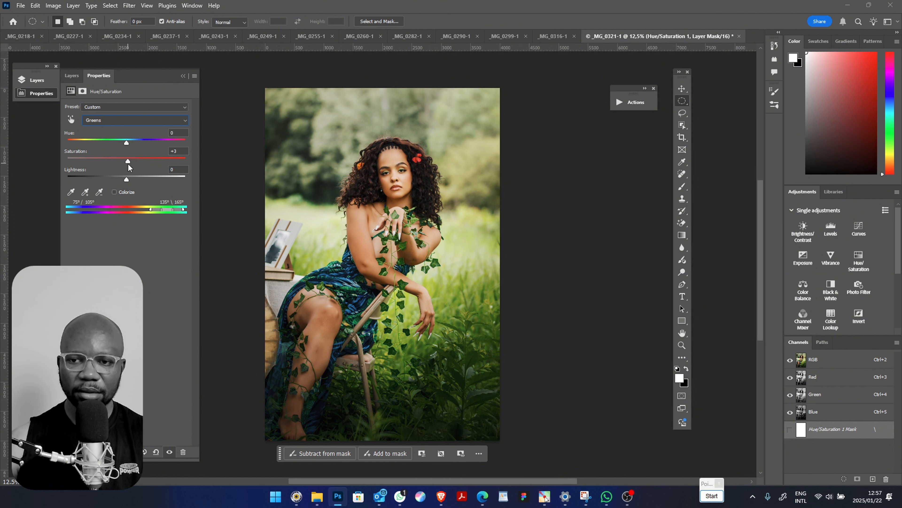
click(76, 79)
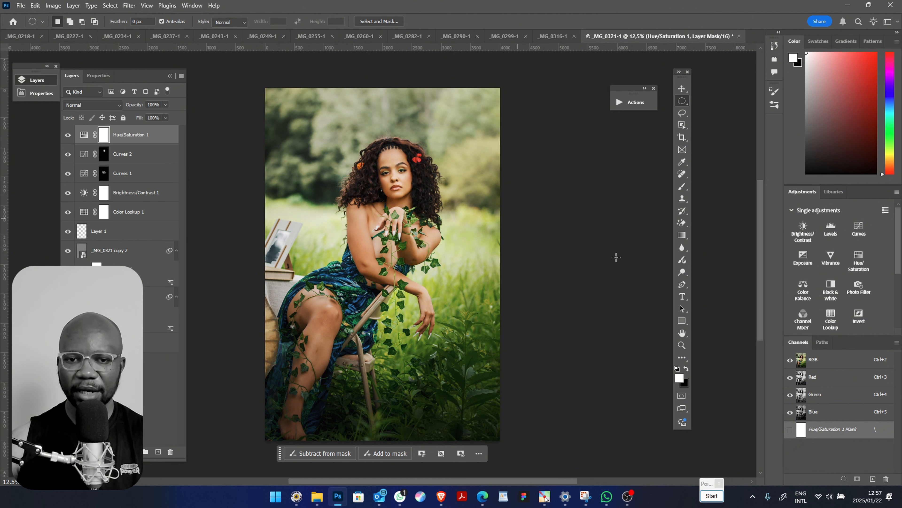
Add a Color Balance adjustment layer with its midtones at Cyan–Red -17 and Yellow–Blue +8
click(803, 288)
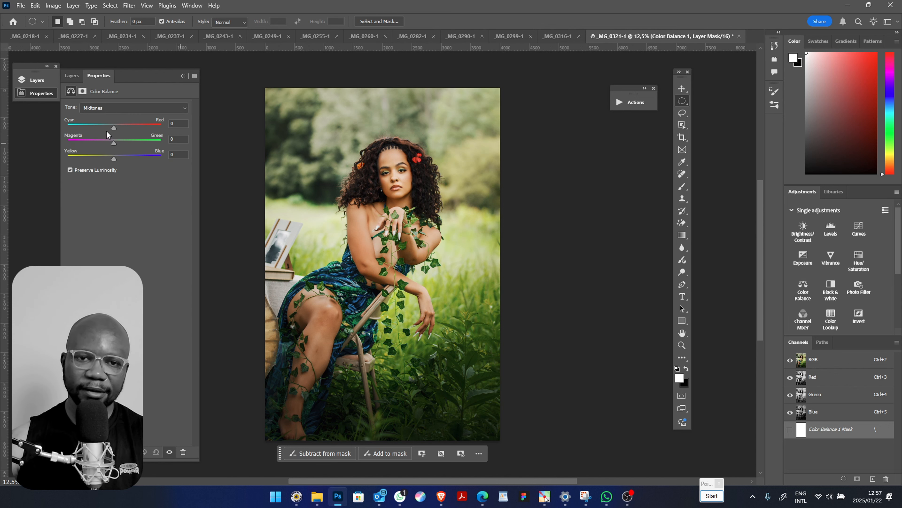
click(101, 106)
click(99, 197)
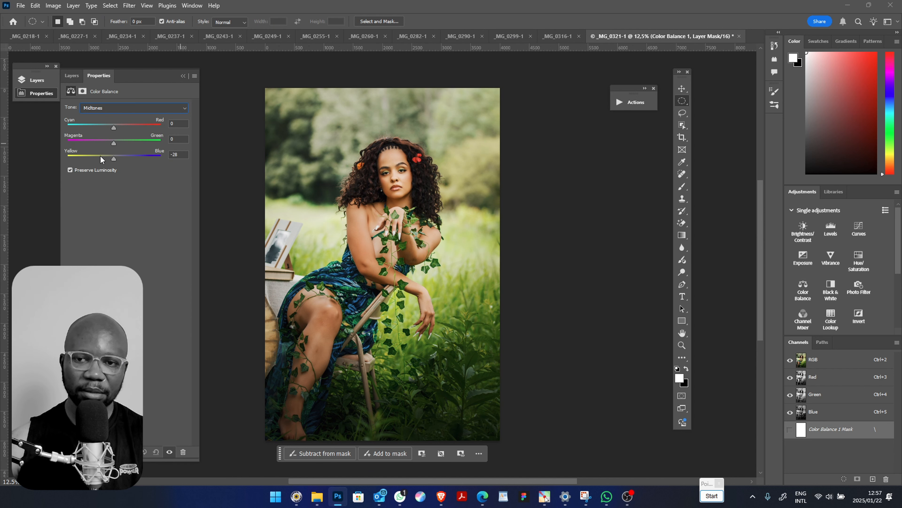
drag(100, 156, 122, 160)
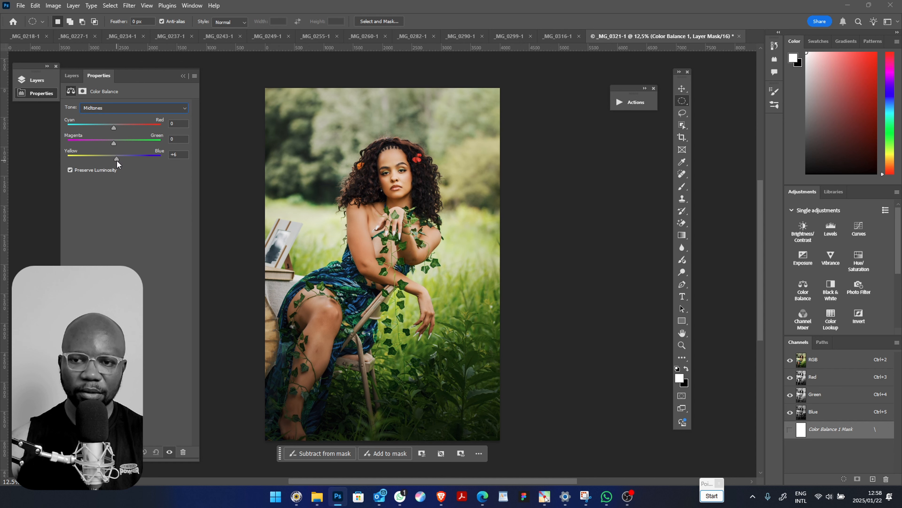
drag(118, 161, 117, 160)
drag(107, 129, 104, 133)
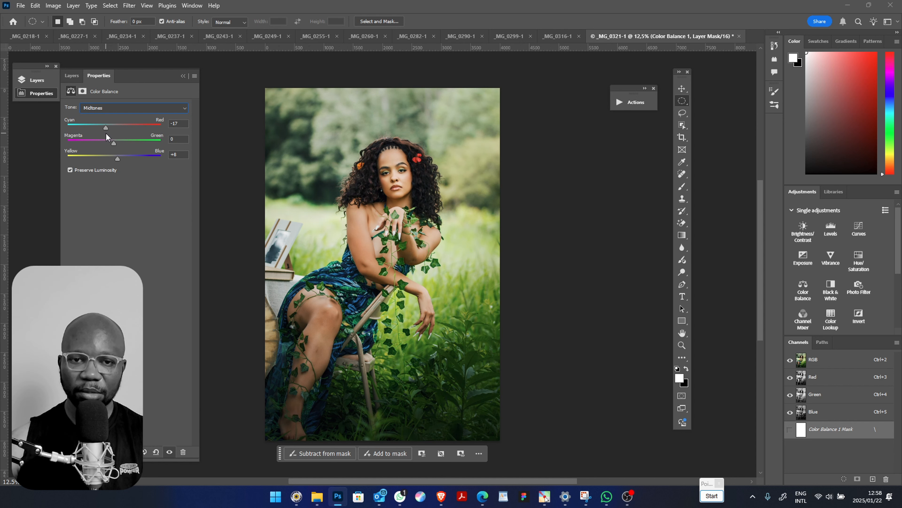
Set Cyan–Red to +6 for the shadows of the Color Balance layer
click(105, 106)
click(100, 114)
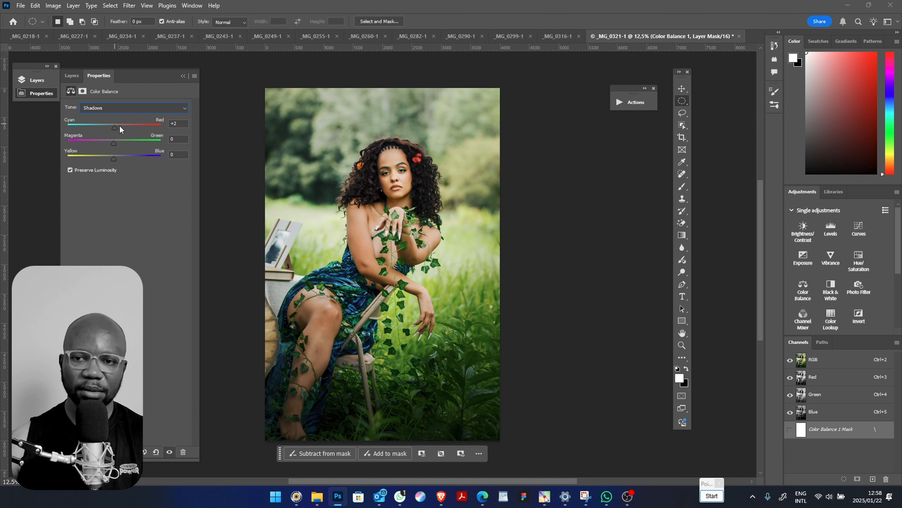
mouse_move(120, 127)
mouse_down()
mouse_move(131, 127)
mouse_move(117, 130)
mouse_up()
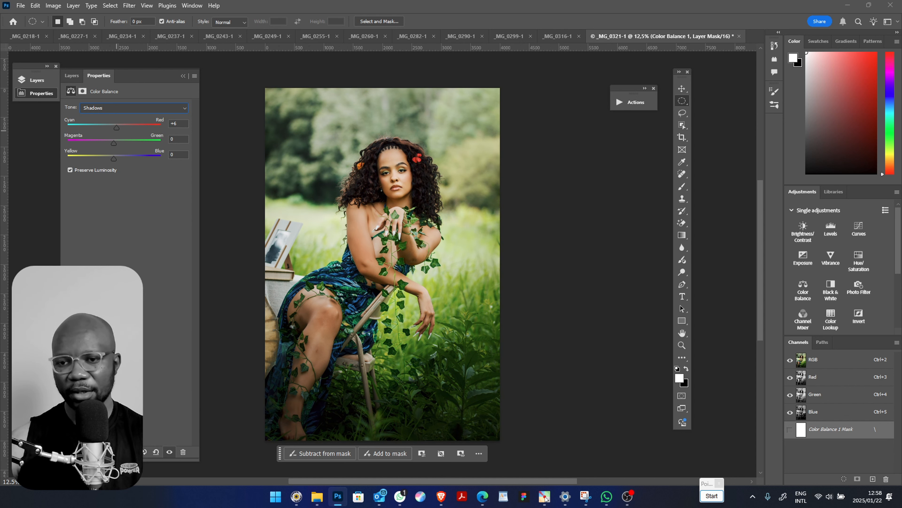
Move the Curves 1 and Curves 2 layers above Color Balance 1 at the top of the layer stack
click(72, 76)
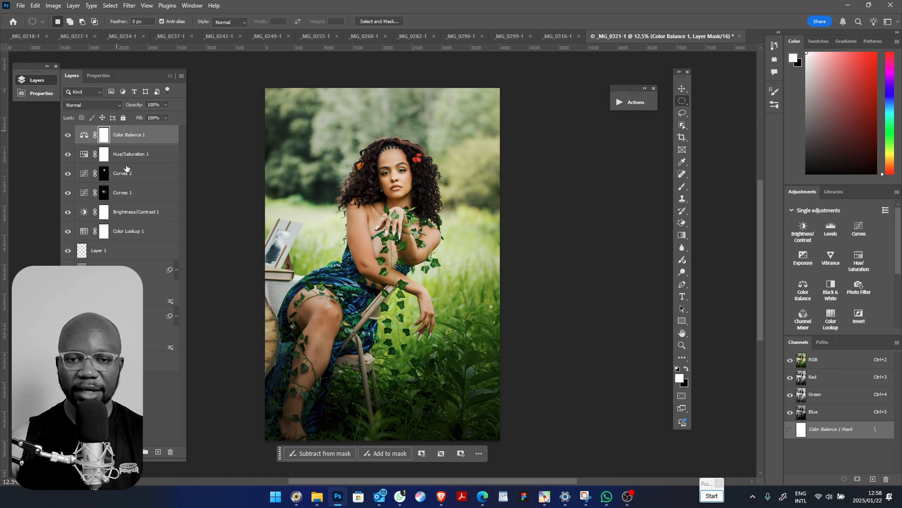
click(134, 193)
shift+click(139, 177)
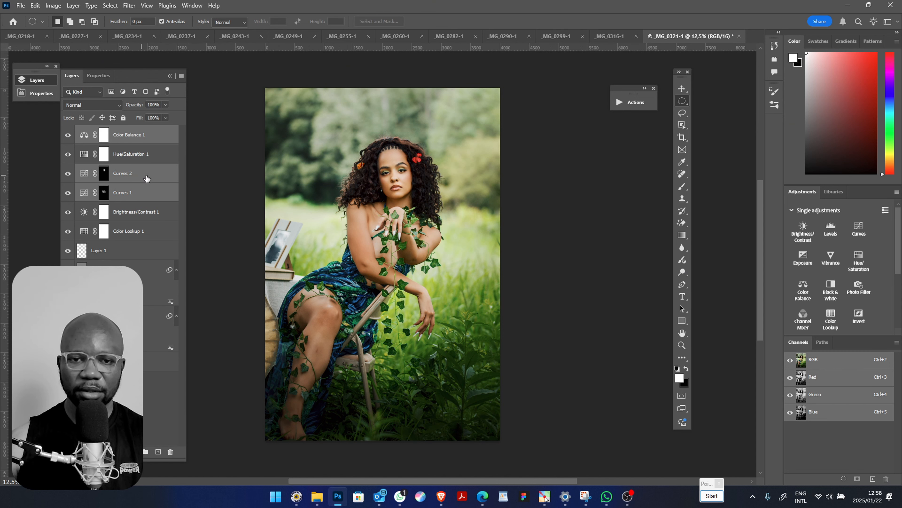
drag(141, 178, 143, 129)
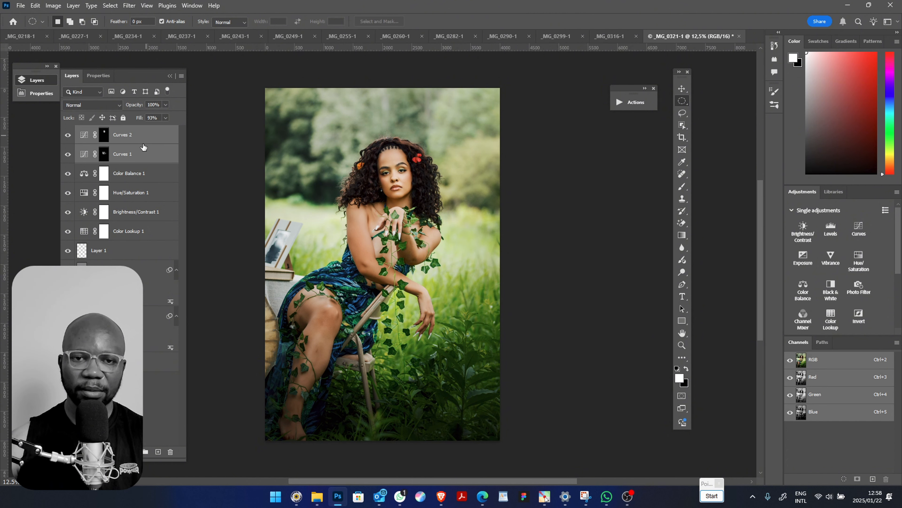
Select the six adjustment layers from Curves 2 down to Color Lookup 1
shift+click(134, 231)
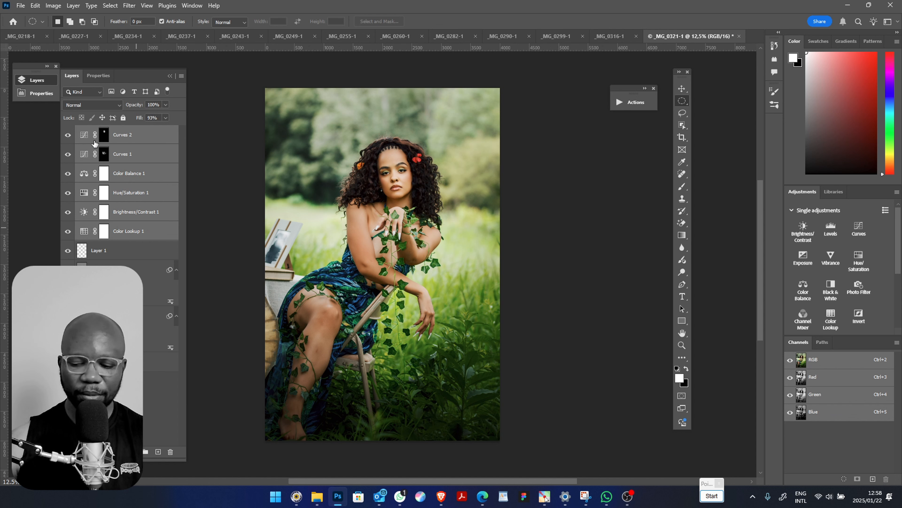
right_click(112, 129)
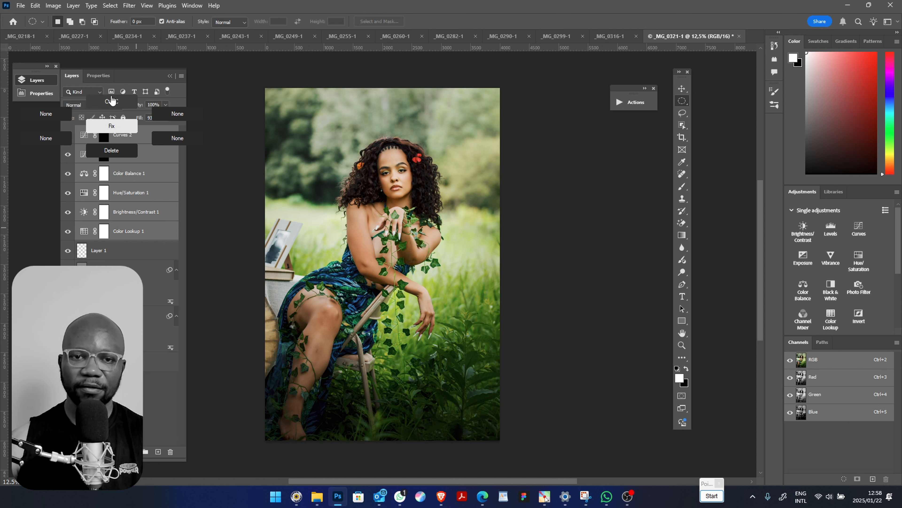
click(120, 98)
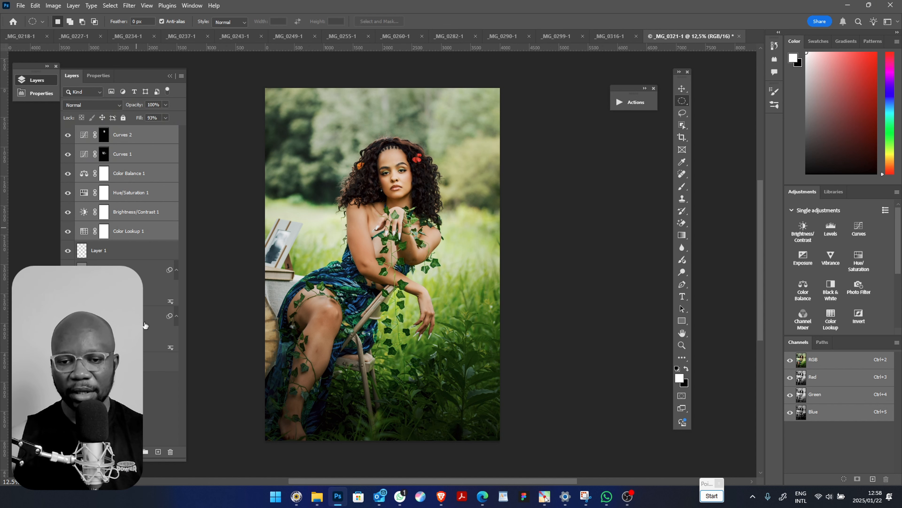
With Layer 1 selected, crop the portrait to 4:5 so the canvas widens on both sides, filling the added areas with Generative Expand
click(116, 256)
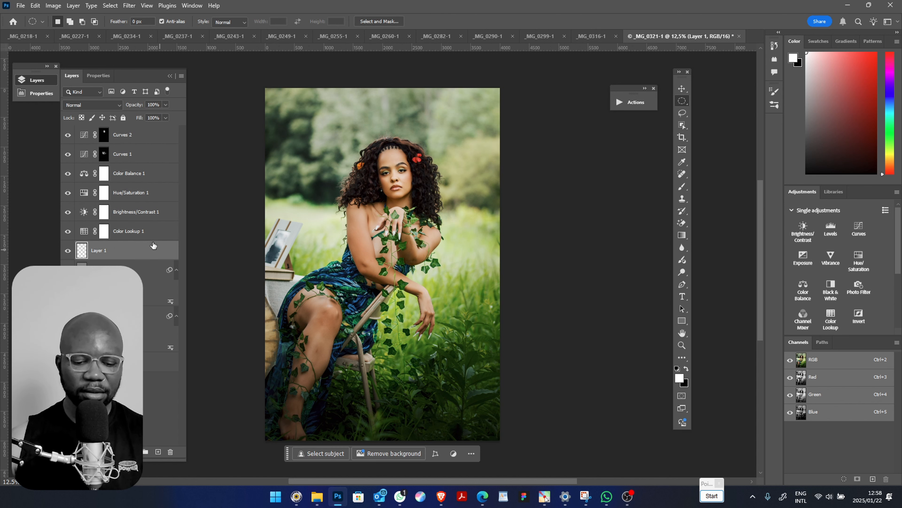
key(c)
mouse_move(501, 261)
mouse_down()
mouse_move(525, 265)
mouse_move(504, 256)
mouse_up()
drag(405, 249, 403, 252)
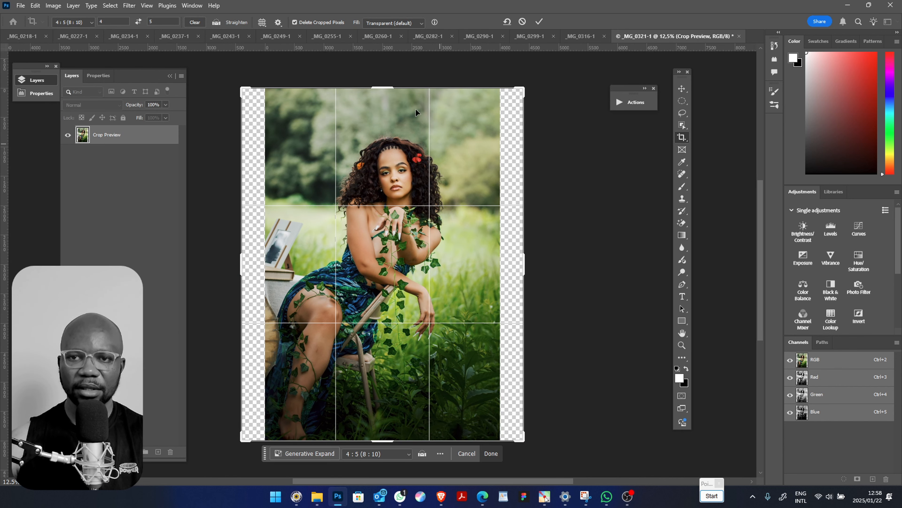
click(394, 23)
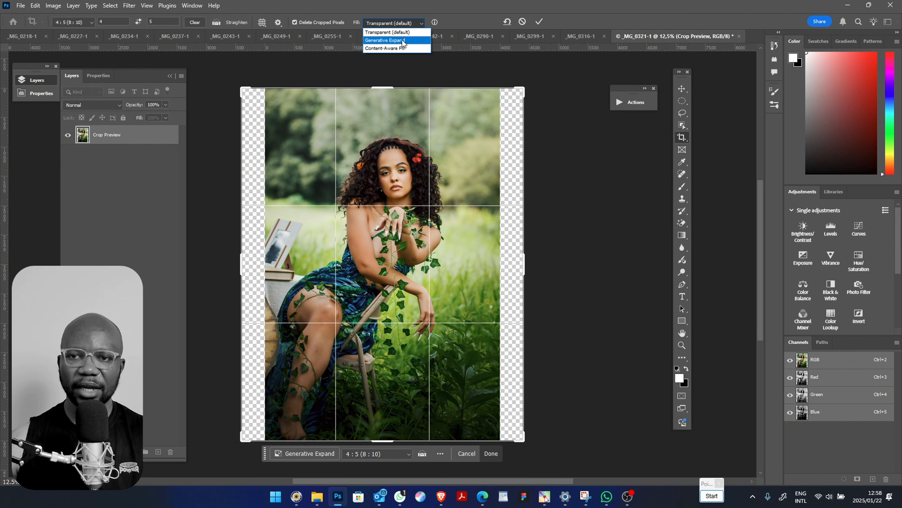
click(404, 43)
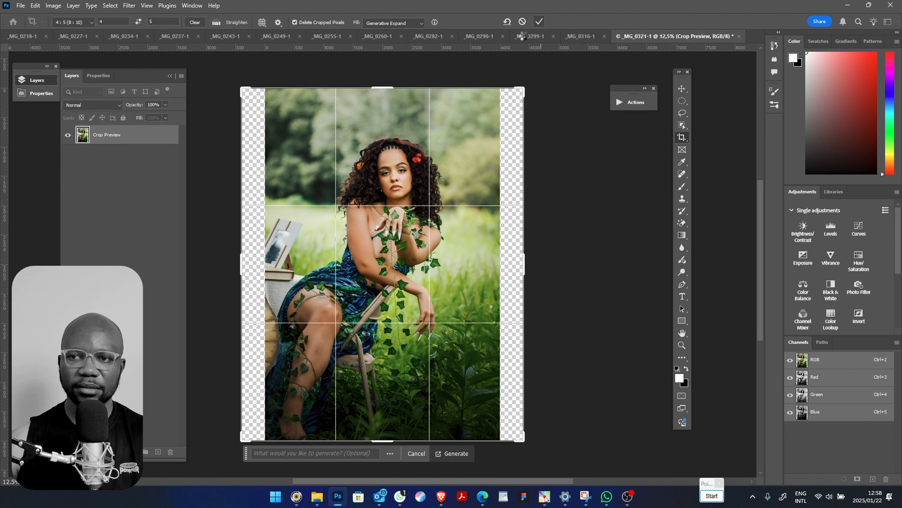
key(Return)
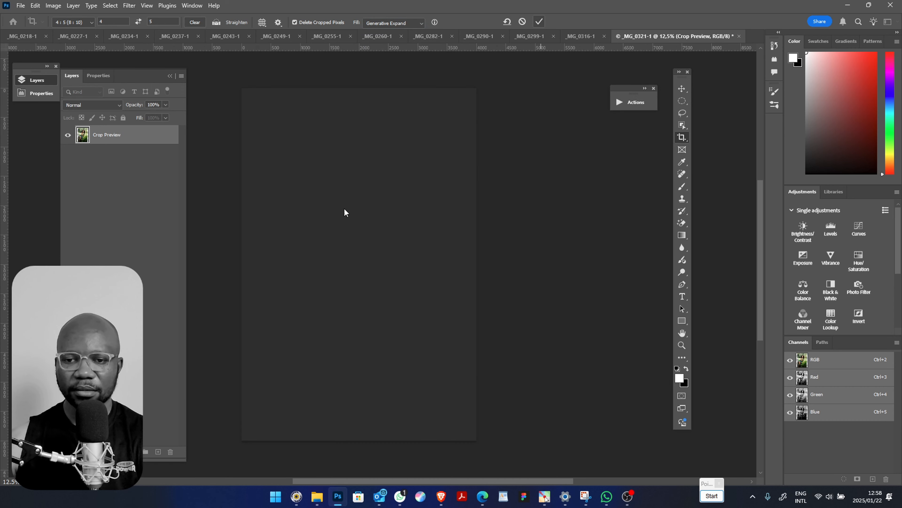
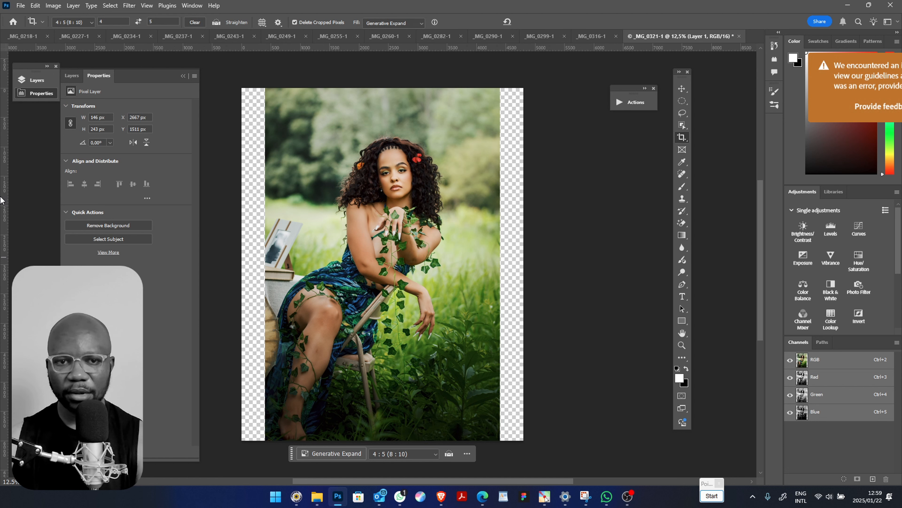
Select the transparent strip along the portrait's left edge with the Rectangular Marquee and run Generative Fill on it without a prompt
click(71, 75)
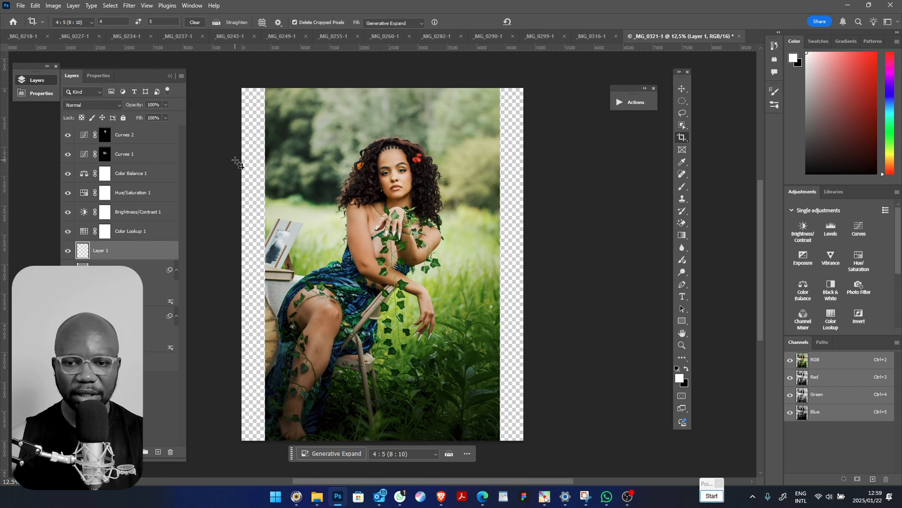
key(m)
drag(250, 86, 284, 245)
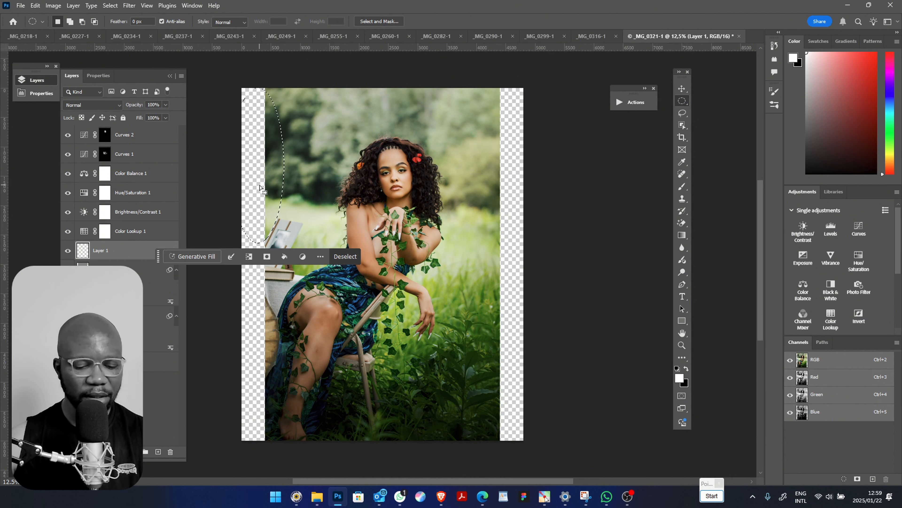
key(shift+m)
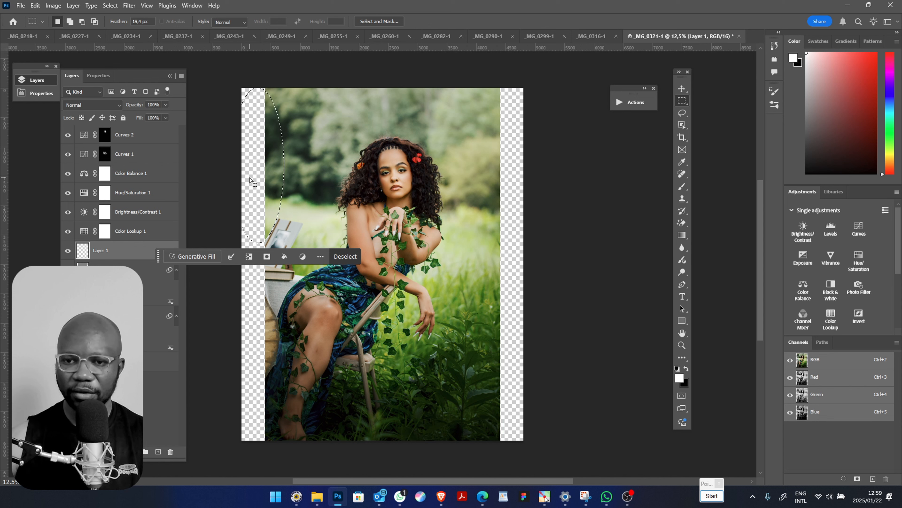
click(278, 103)
drag(240, 86, 267, 471)
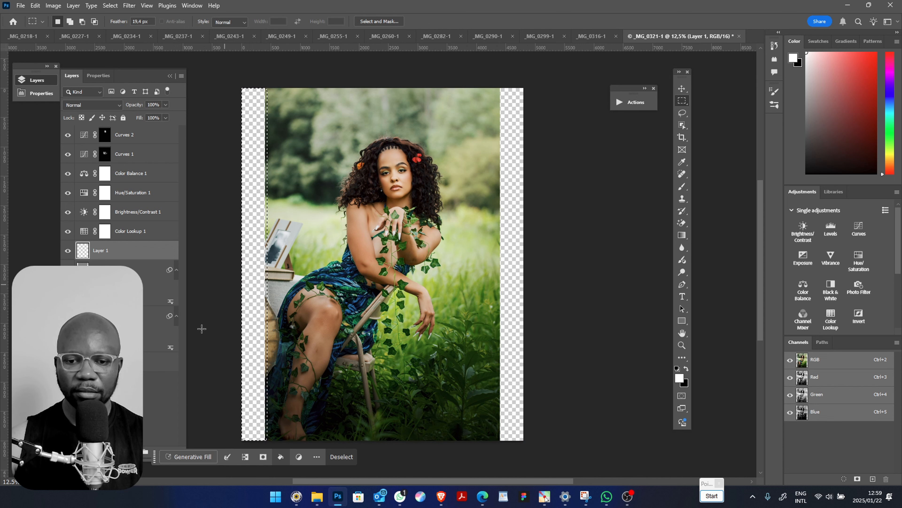
click(190, 457)
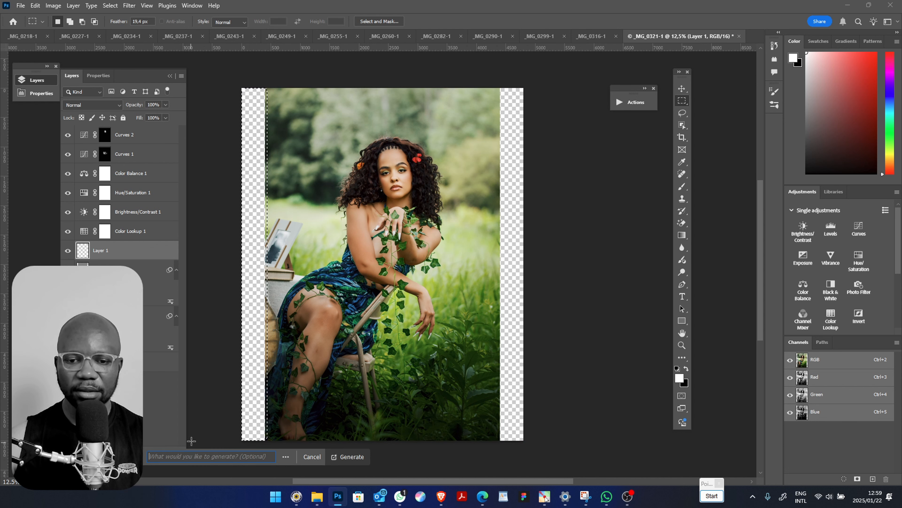
click(347, 457)
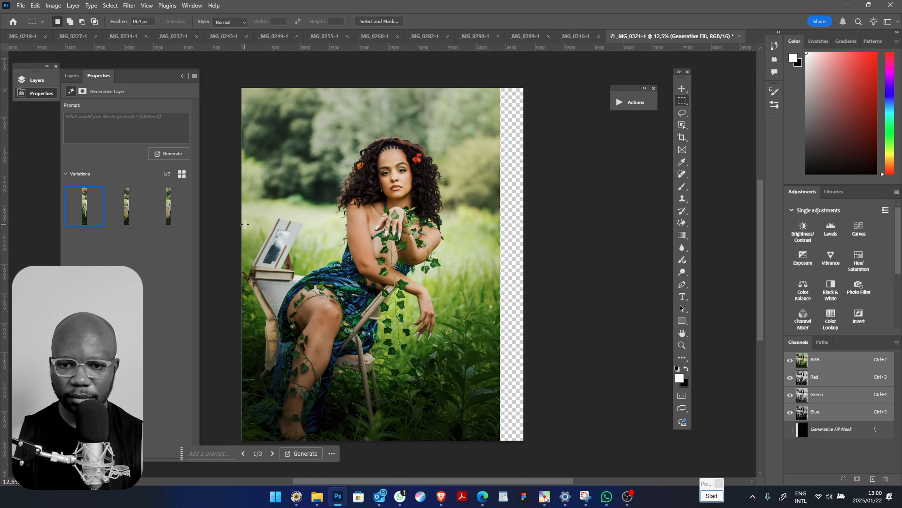
Compare the generated variations for the left-edge strip and keep the second one
click(120, 215)
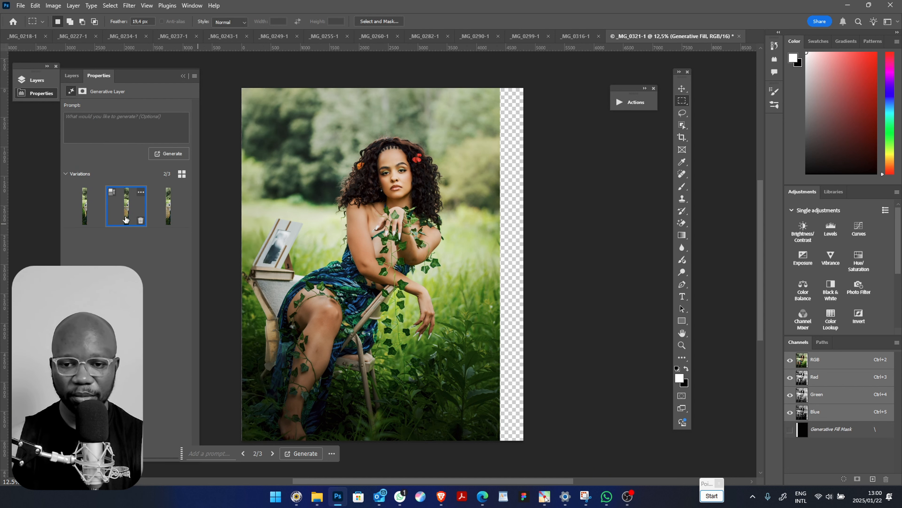
click(158, 212)
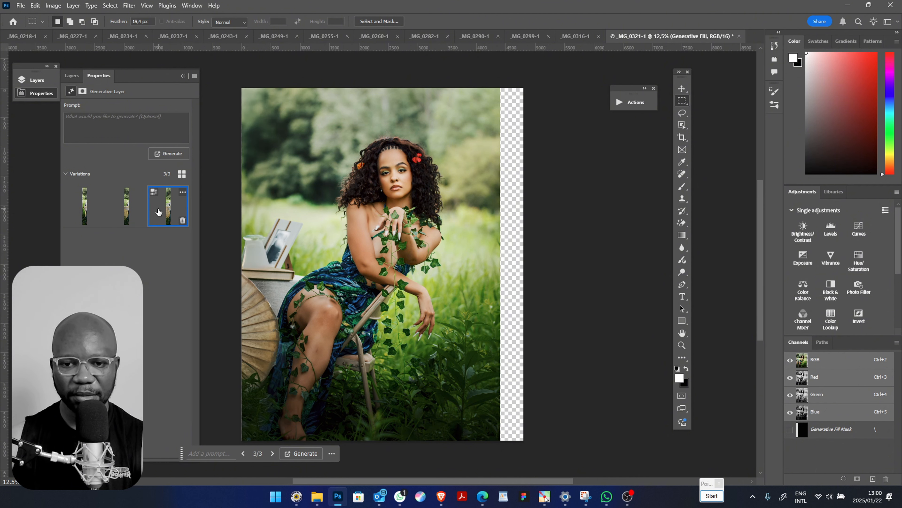
click(134, 214)
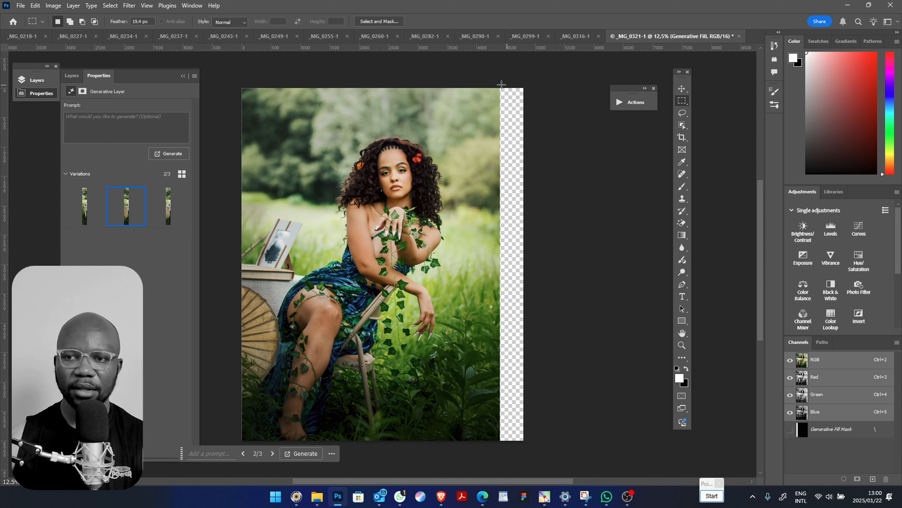
Select the transparent strip along the portrait's right edge, slightly overlapping the photo, and run Generative Fill without a prompt
drag(490, 84, 562, 457)
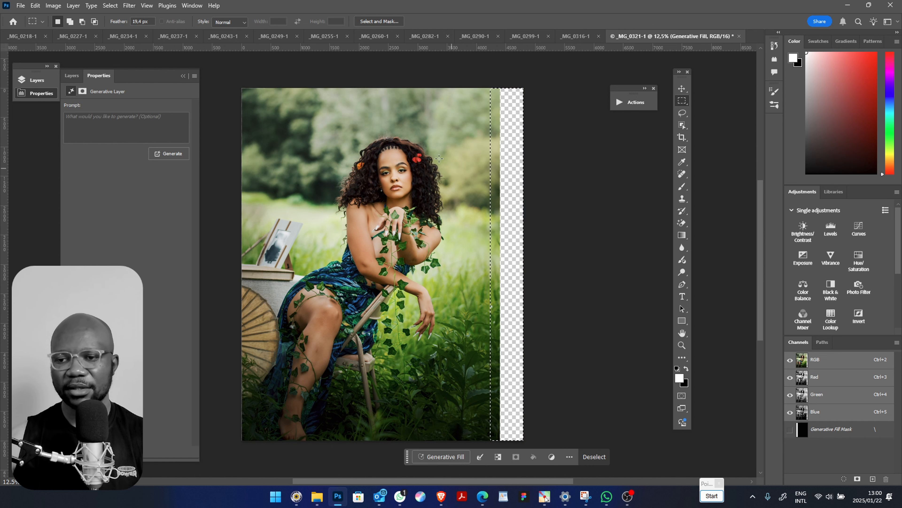
key(alt)
drag(498, 84, 589, 462)
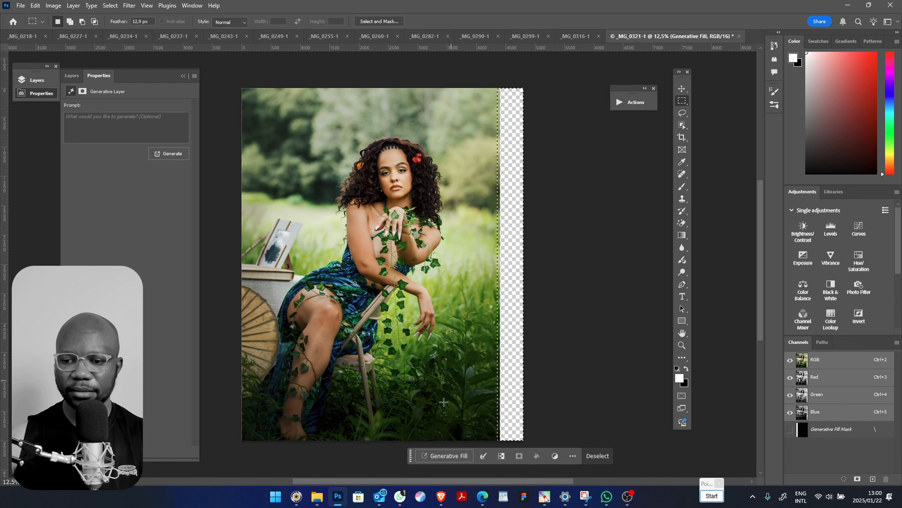
click(444, 456)
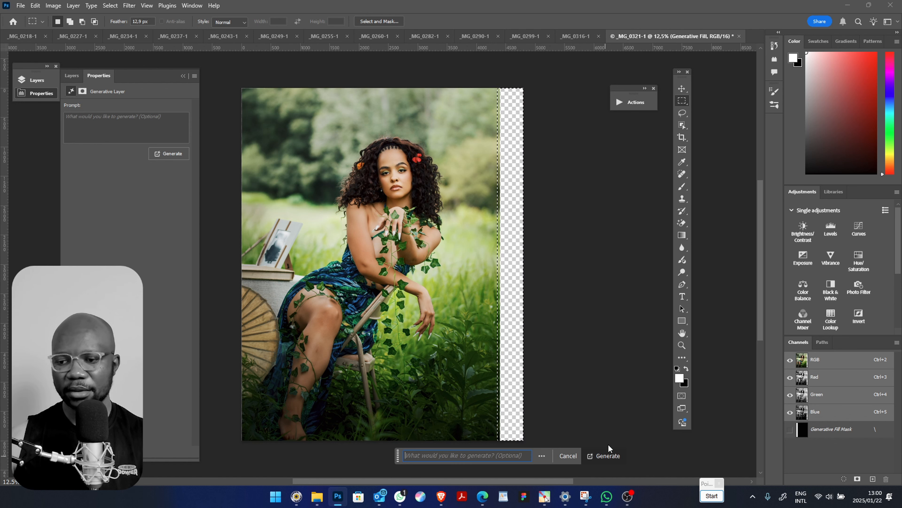
key(Return)
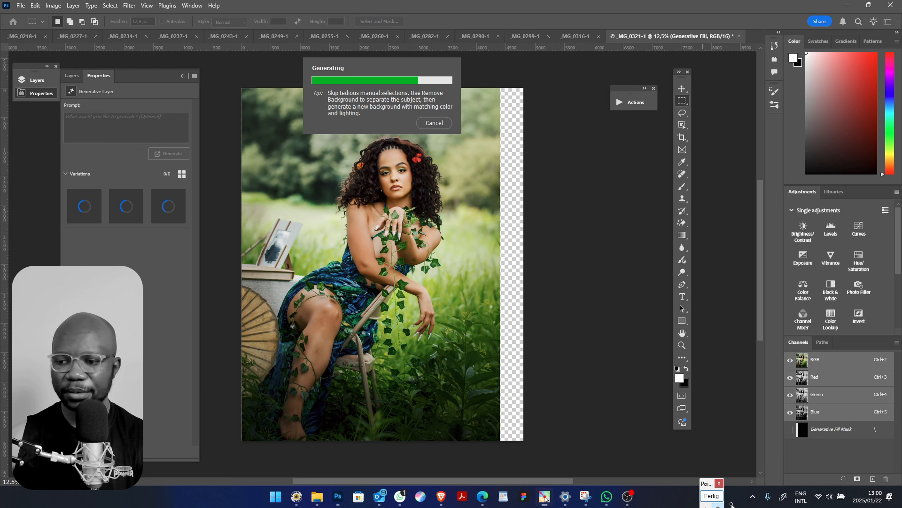
drag(708, 484, 683, 104)
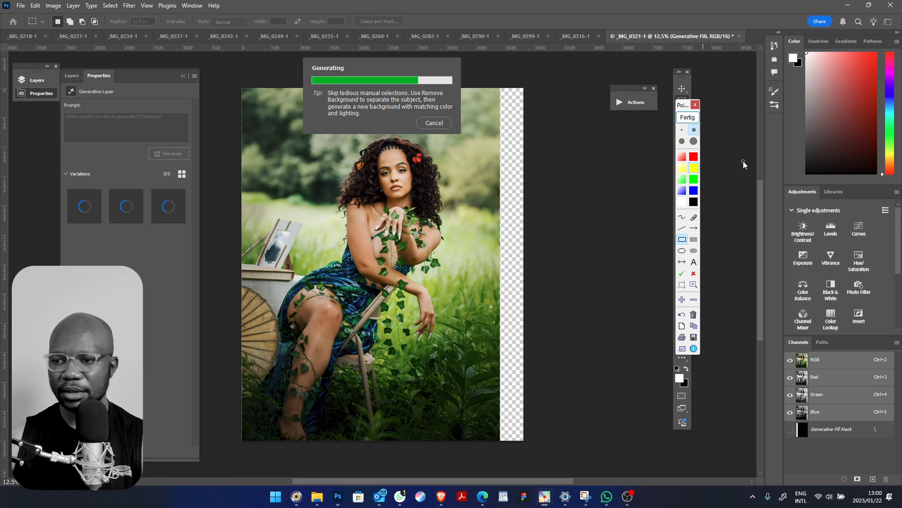
click(694, 285)
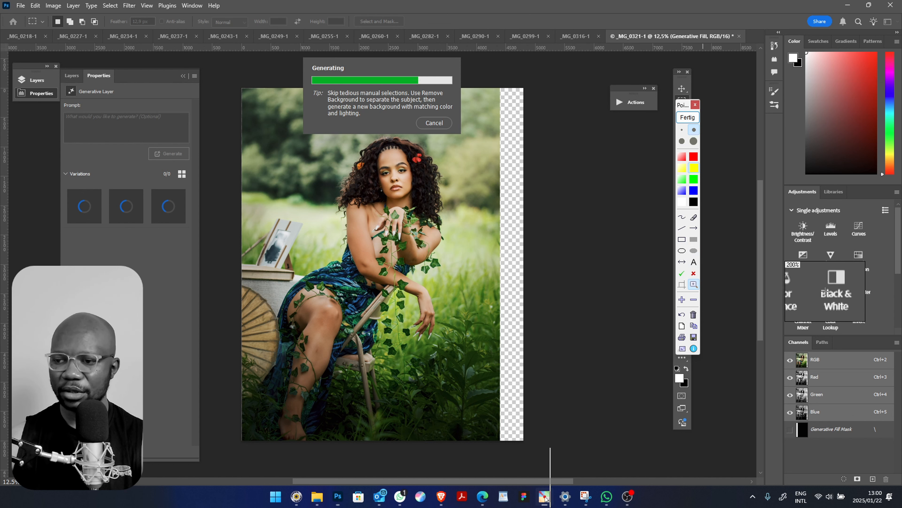
click(688, 117)
drag(683, 106, 738, 89)
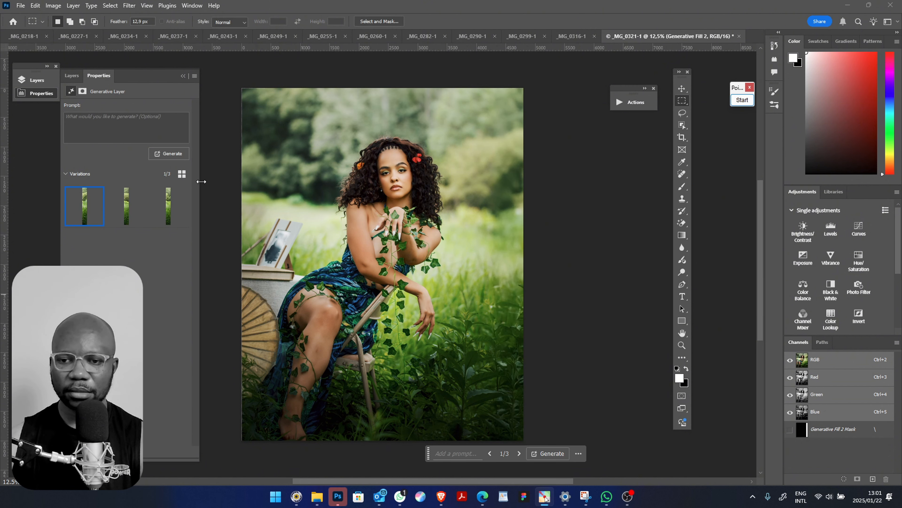
Compare the three generated variations for the right-edge strip and keep the first one
click(127, 213)
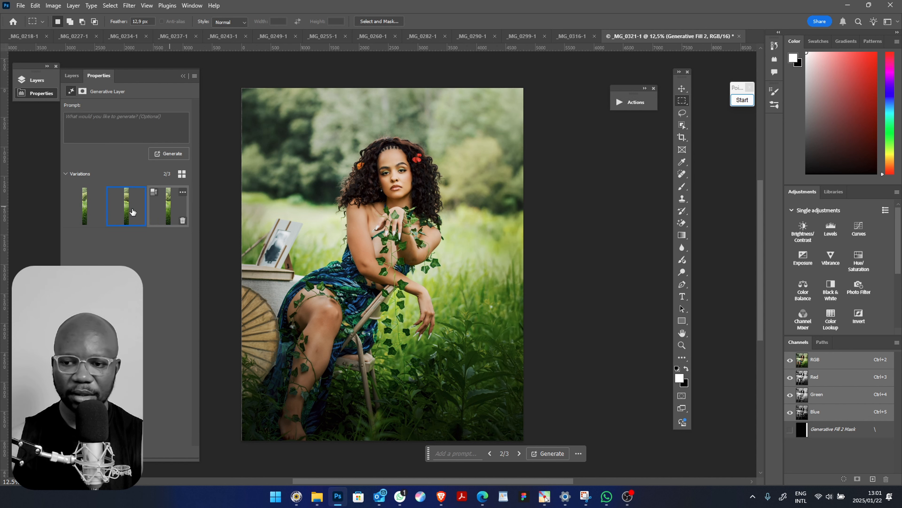
click(160, 212)
click(88, 213)
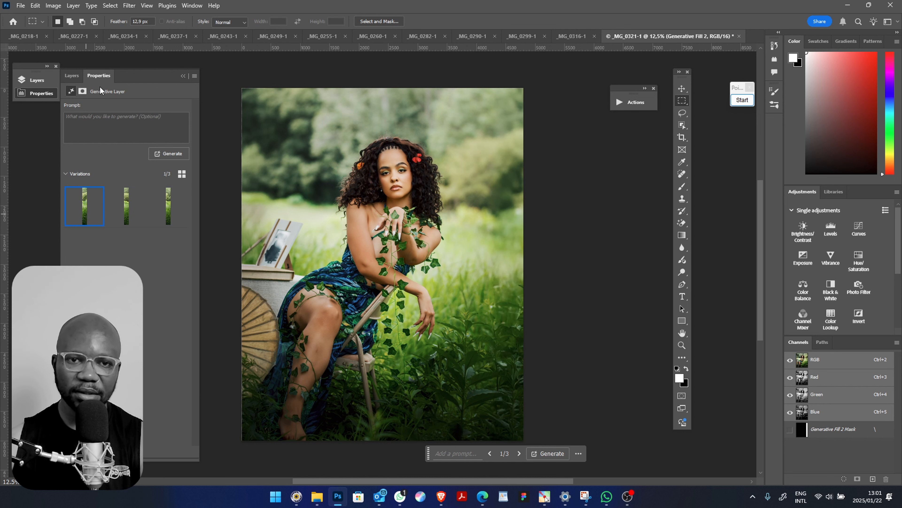
mouse_move(76, 192)
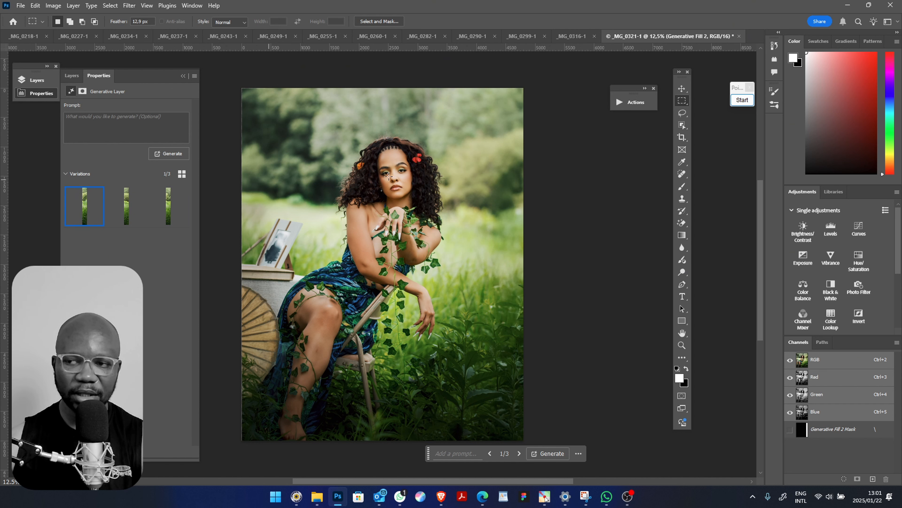
click(741, 101)
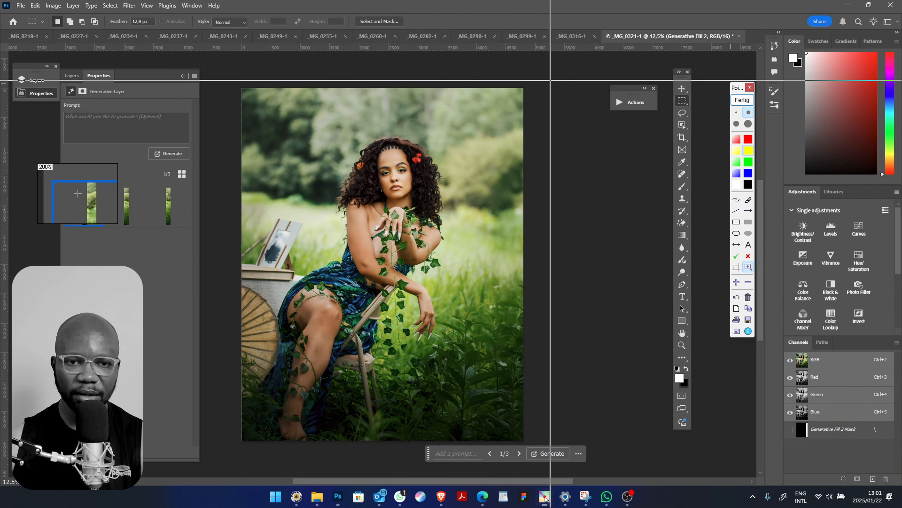
click(741, 101)
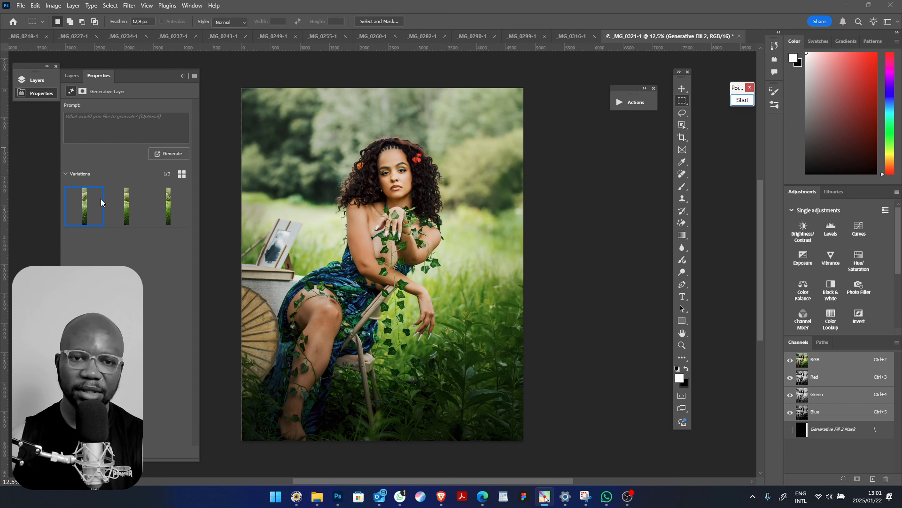
Try to enhance the detail of the first variation in the right-edge generative fill
click(70, 192)
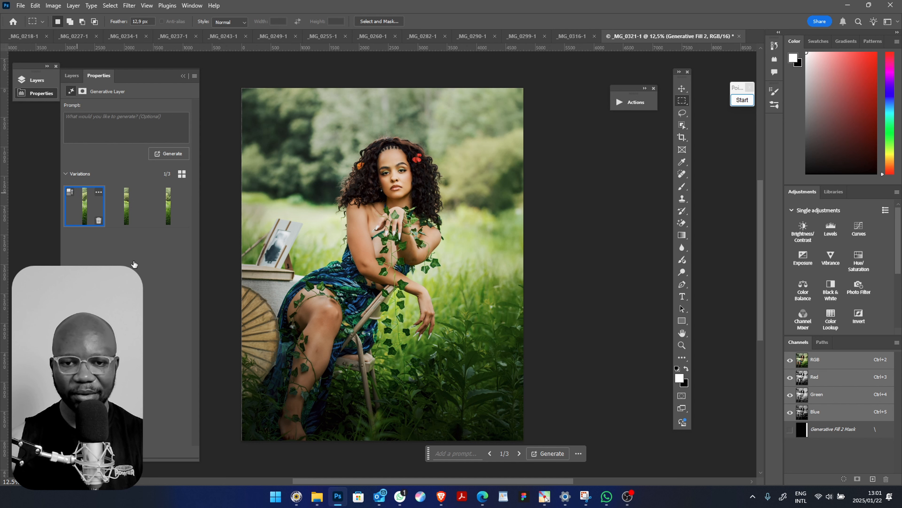
click(184, 174)
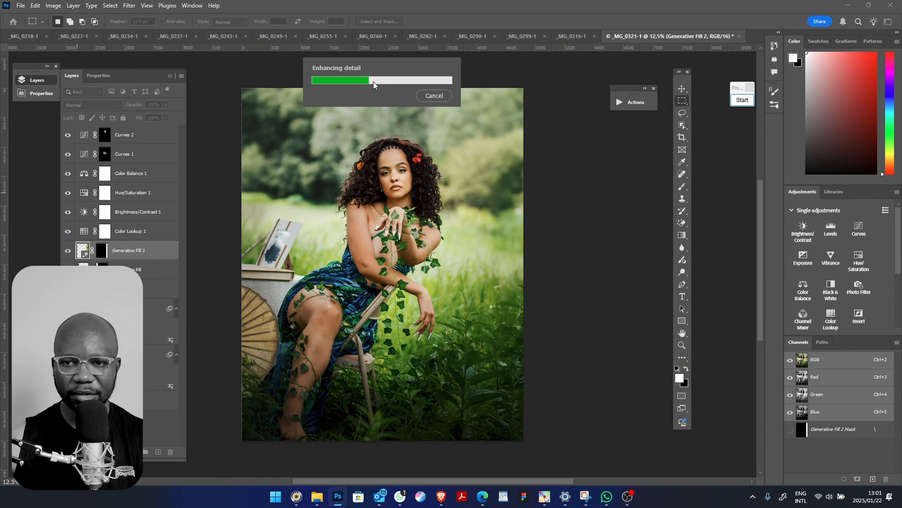
click(426, 99)
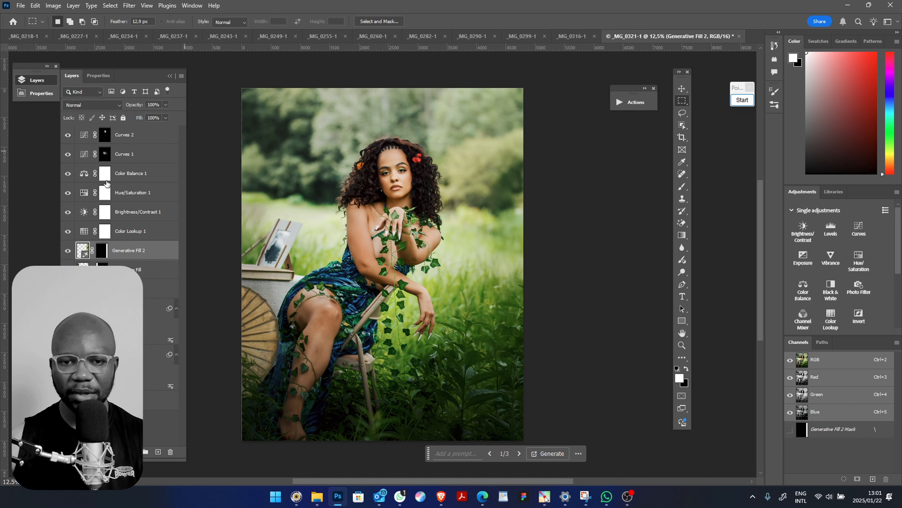
Select the layers from Color Lookup 1 up to Curves 2 and toggle all layers above the original photo to compare before and after
click(143, 235)
shift+click(145, 138)
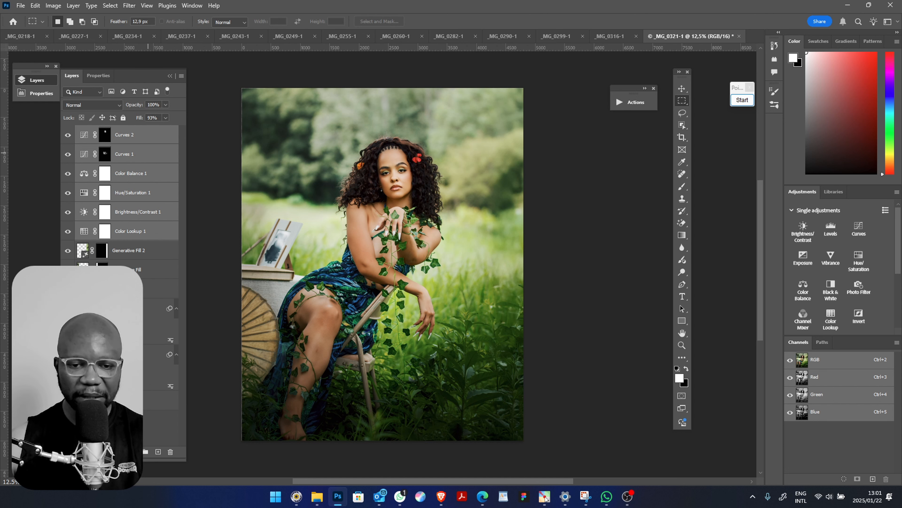
alt+click(71, 401)
alt+click(71, 400)
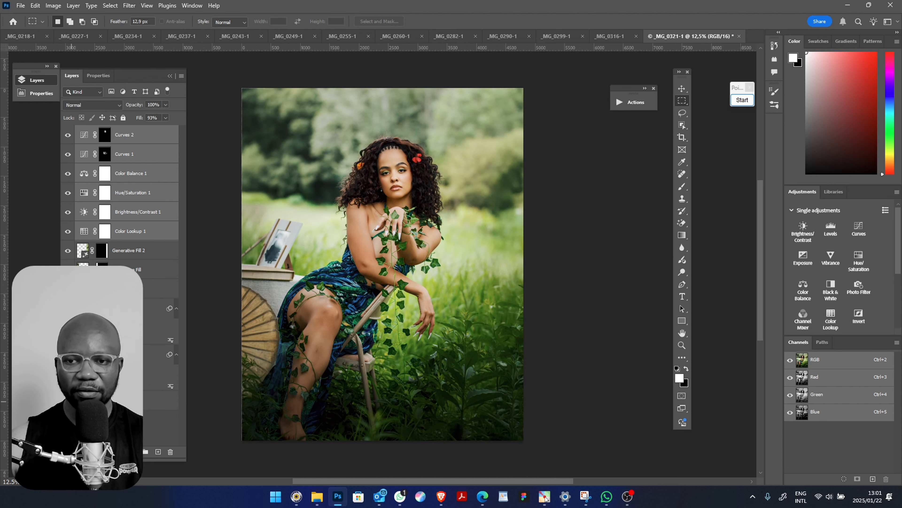
alt+click(71, 400)
alt+click(71, 401)
alt+click(71, 401)
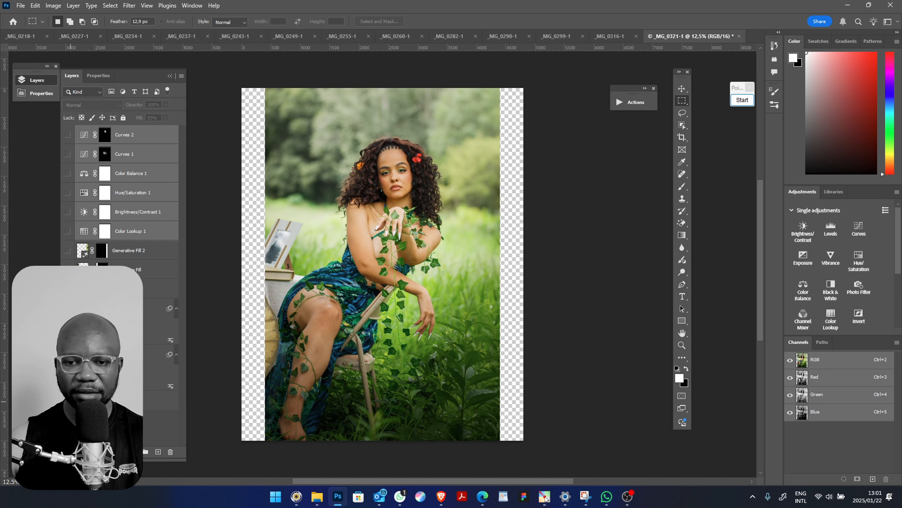
alt+click(71, 400)
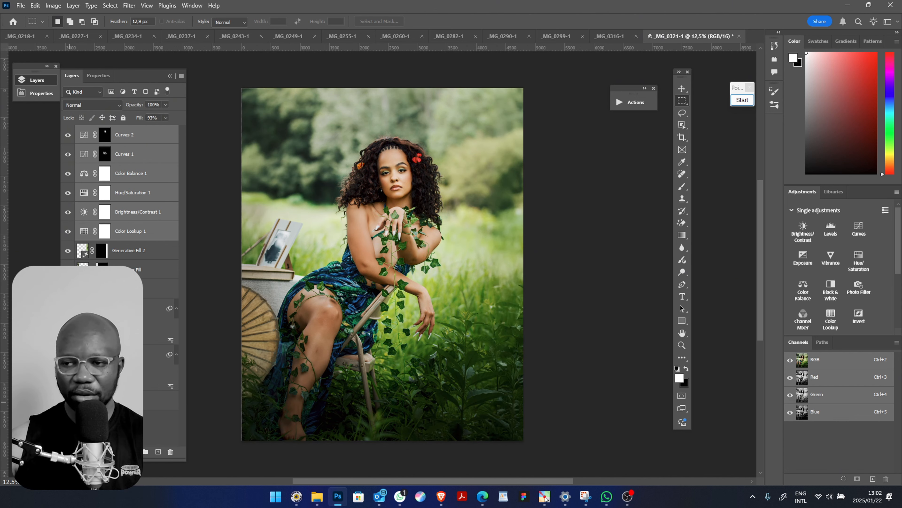
Open the list of recorded actions, deselect the layers, and add a Gradient Map adjustment layer with Reverse enabled
click(634, 103)
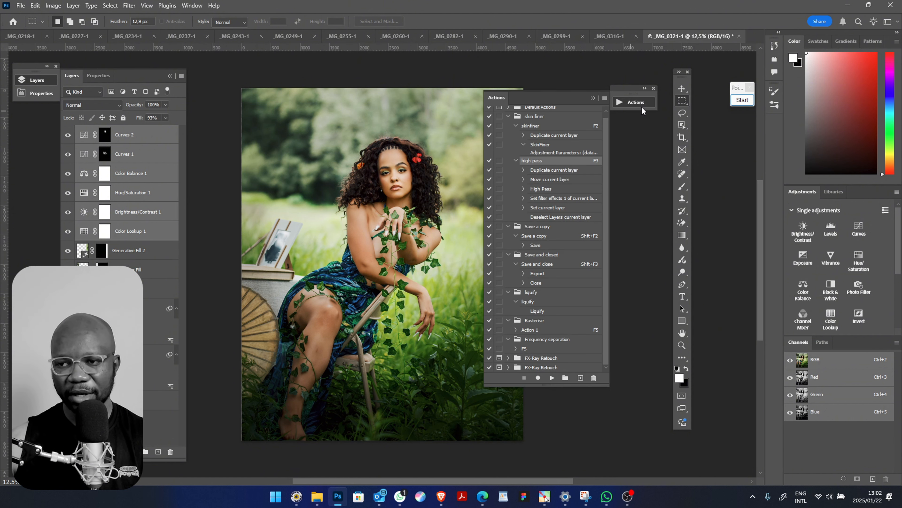
click(115, 428)
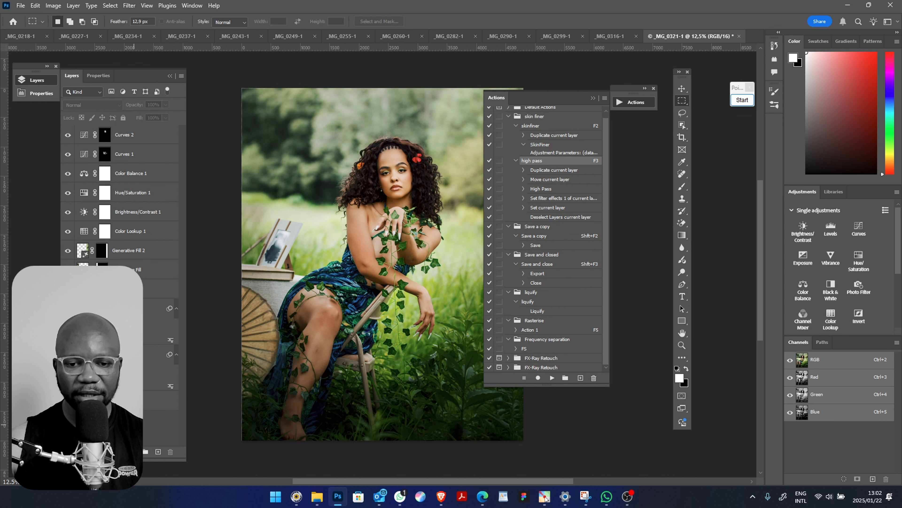
click(133, 451)
click(150, 437)
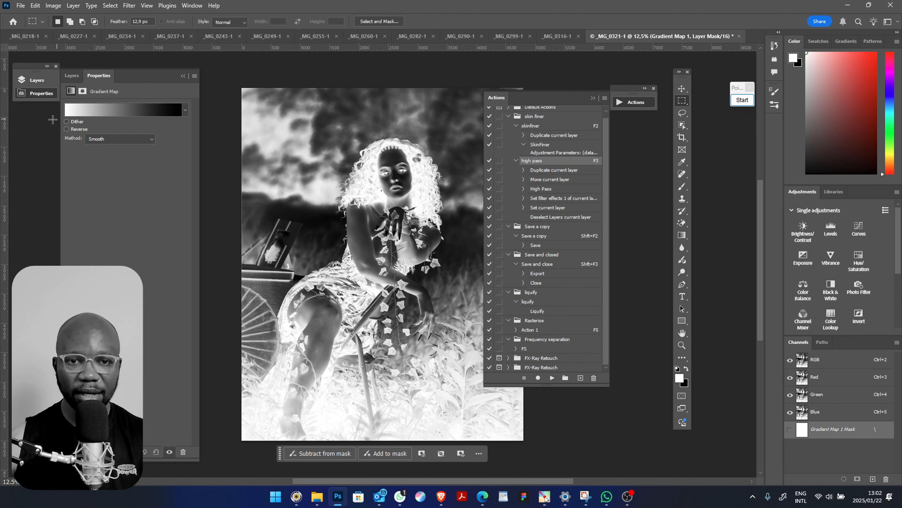
click(67, 129)
Add a Vibrance adjustment layer above the Gradient Map and set its saturation to -100
click(73, 76)
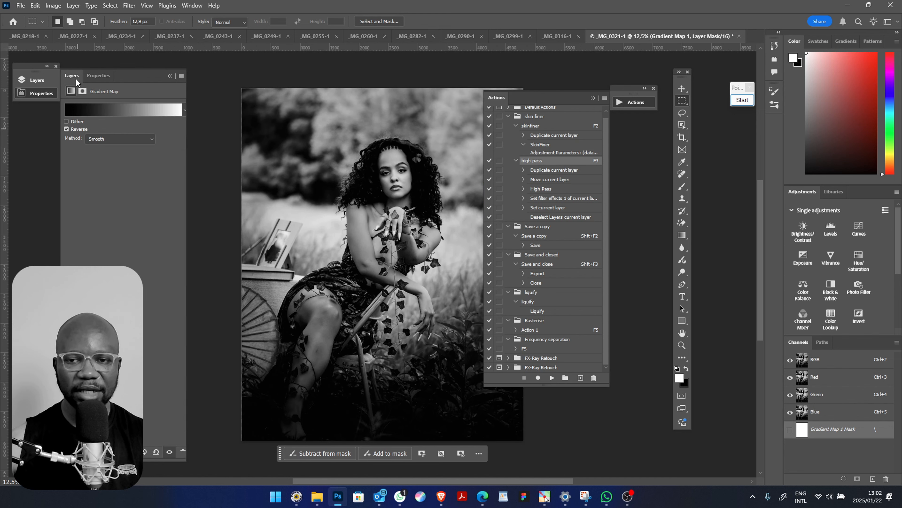
click(830, 261)
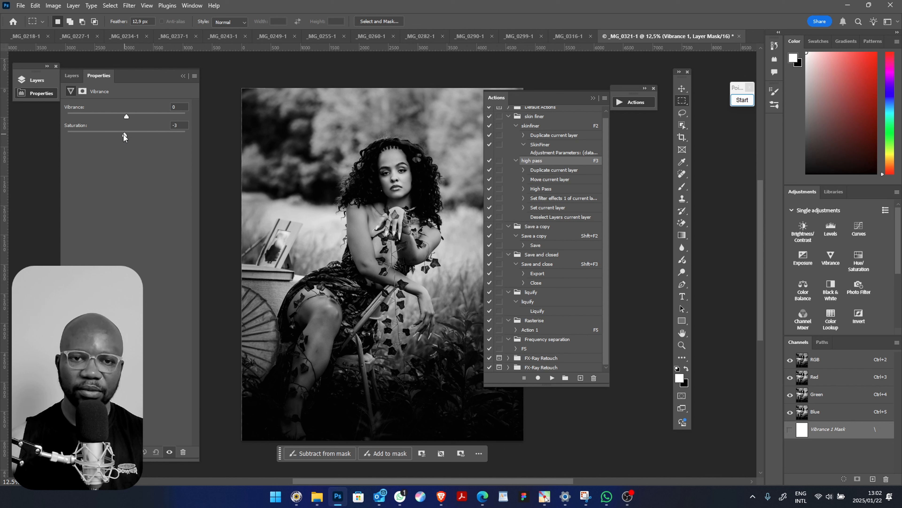
drag(124, 138, 9, 145)
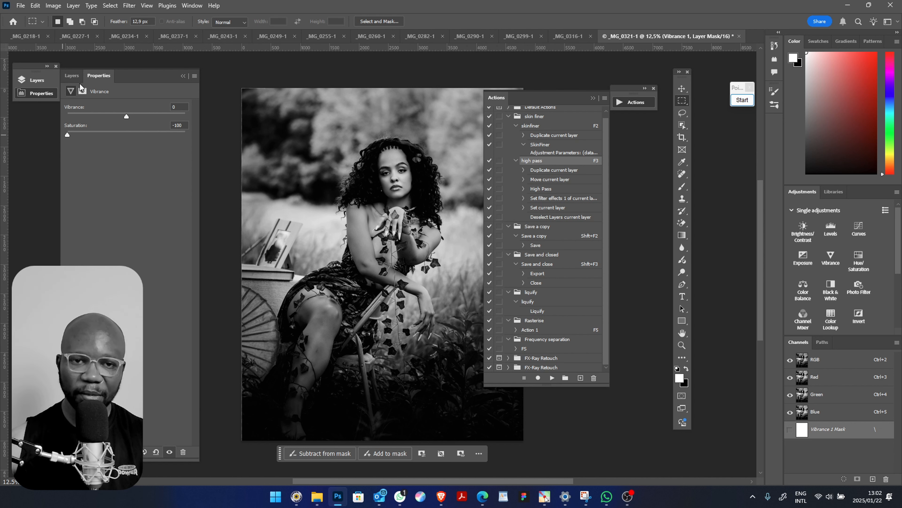
Lower the fill of the Gradient Map 1 layer to 29%
click(72, 76)
click(142, 154)
click(166, 118)
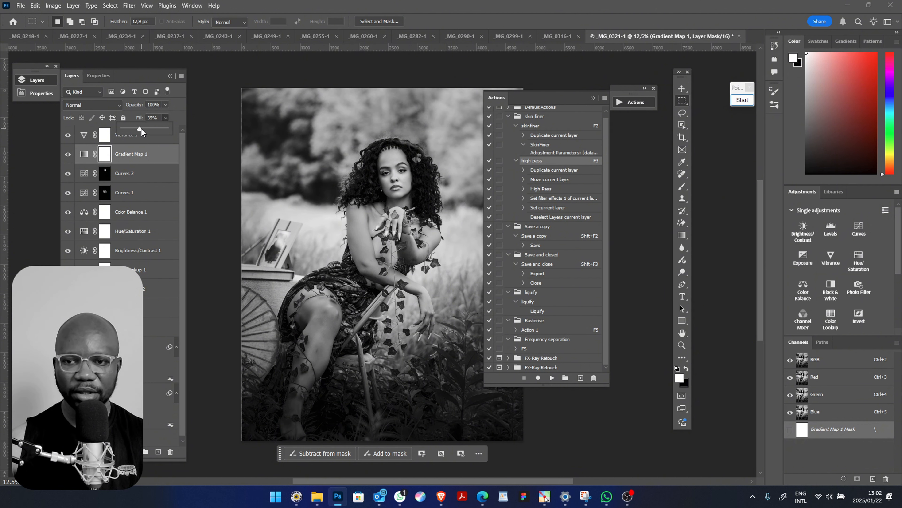
drag(136, 129, 135, 129)
Add a second Gradient Map adjustment layer above Gradient Map 1 with Reverse enabled
click(132, 452)
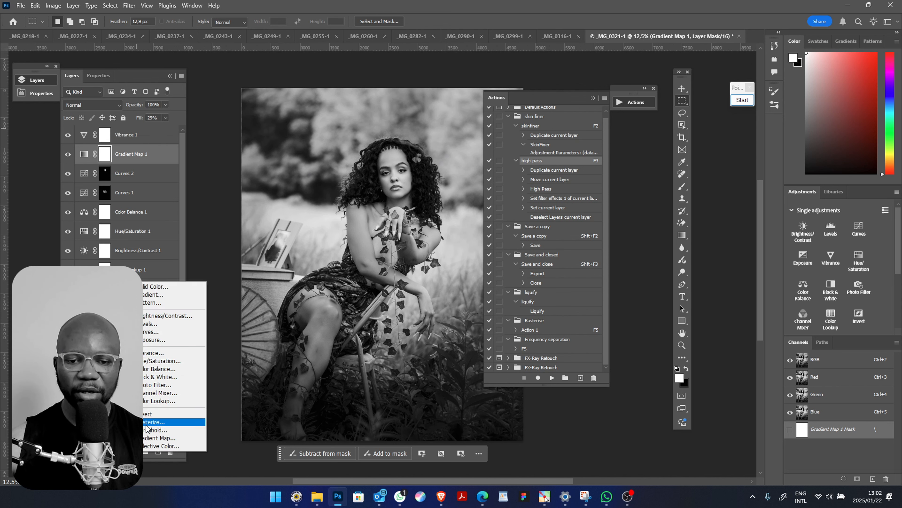
click(167, 440)
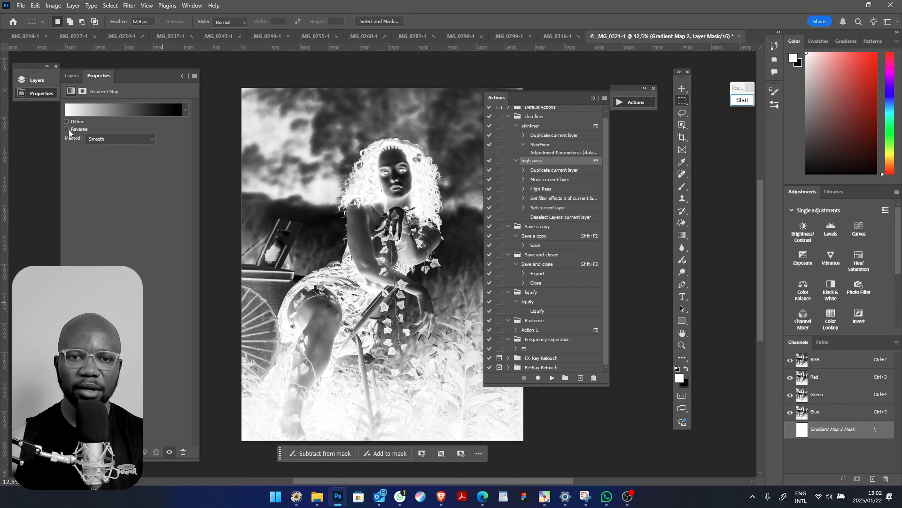
click(66, 130)
Apply the Red_03 preset from the Reds group to the second gradient map and compare it without Reverse, leaving Reverse enabled
click(181, 112)
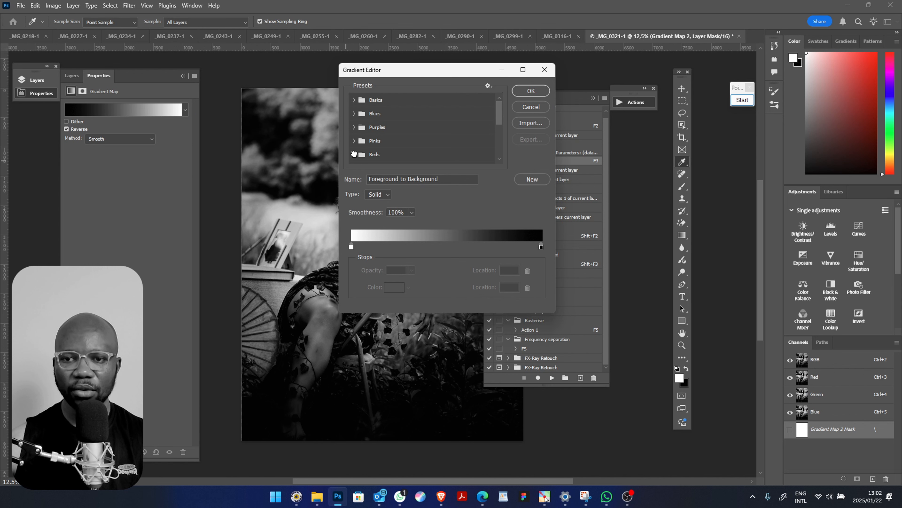
click(354, 154)
drag(495, 114, 500, 123)
click(398, 126)
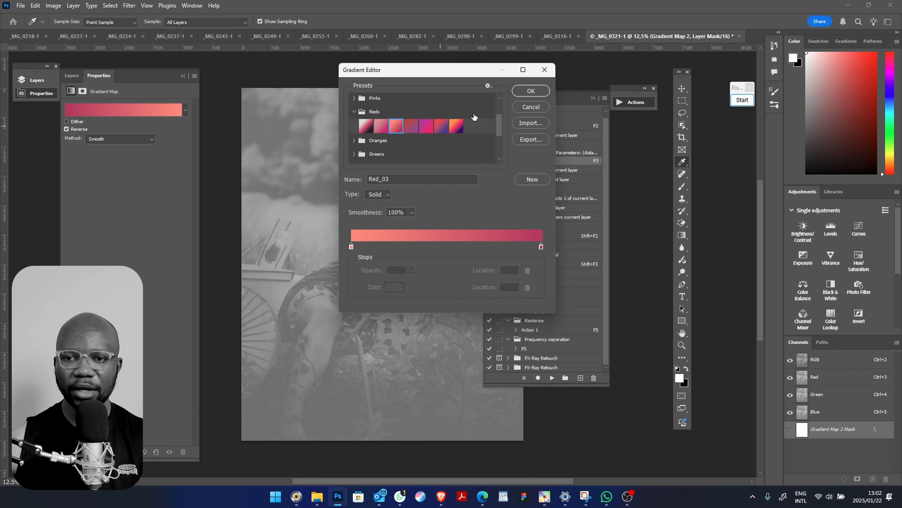
click(520, 91)
key(m)
click(65, 128)
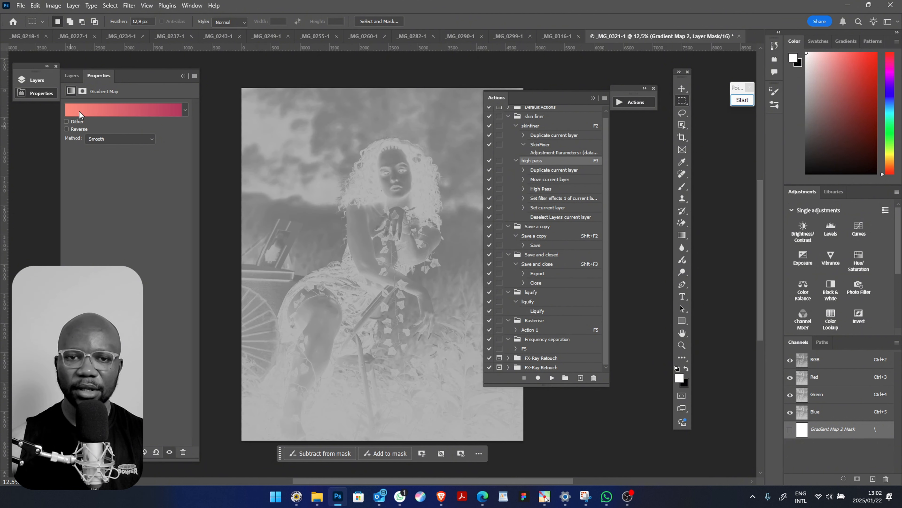
click(66, 129)
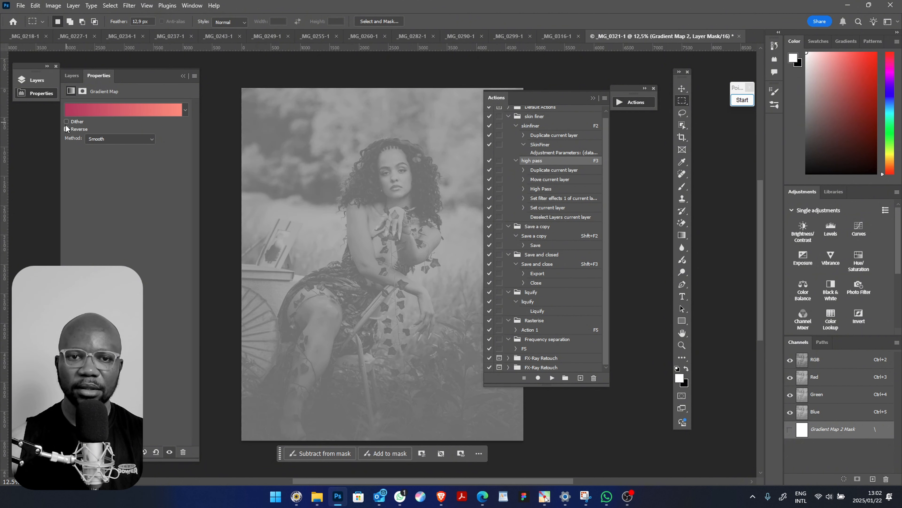
Move the Gradient Map 2 layer below Gradient Map 1 and set its blend mode to Soft Light
click(72, 76)
drag(133, 157, 149, 167)
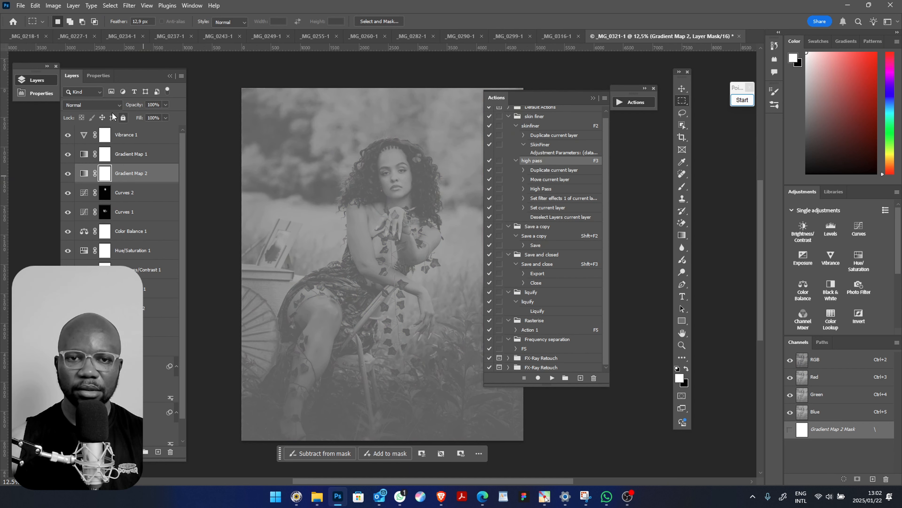
click(117, 106)
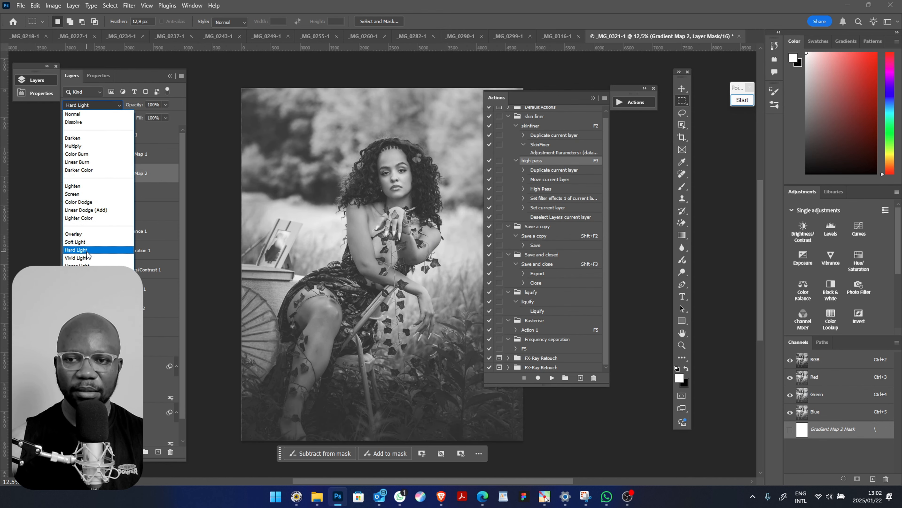
click(87, 243)
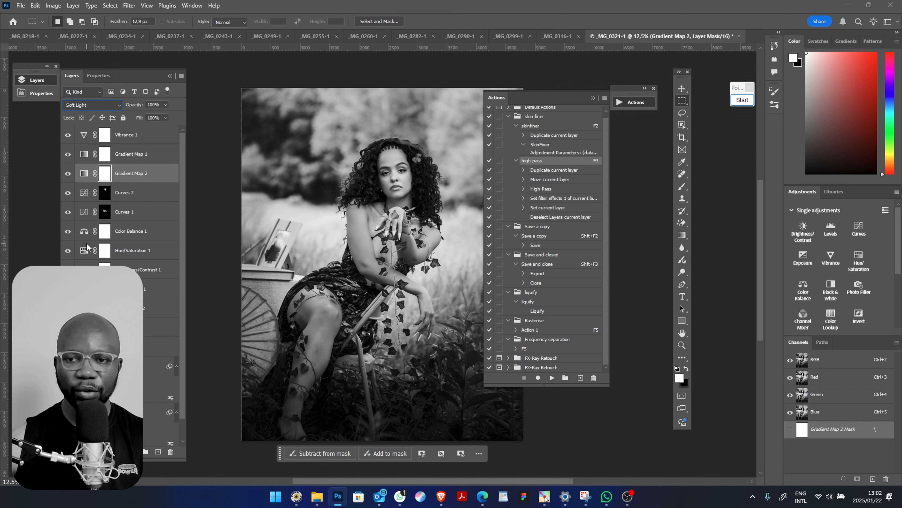
Toggle the visibility of Gradient Map 2 to compare its effect, and collapse the list of recorded actions
click(68, 174)
click(67, 174)
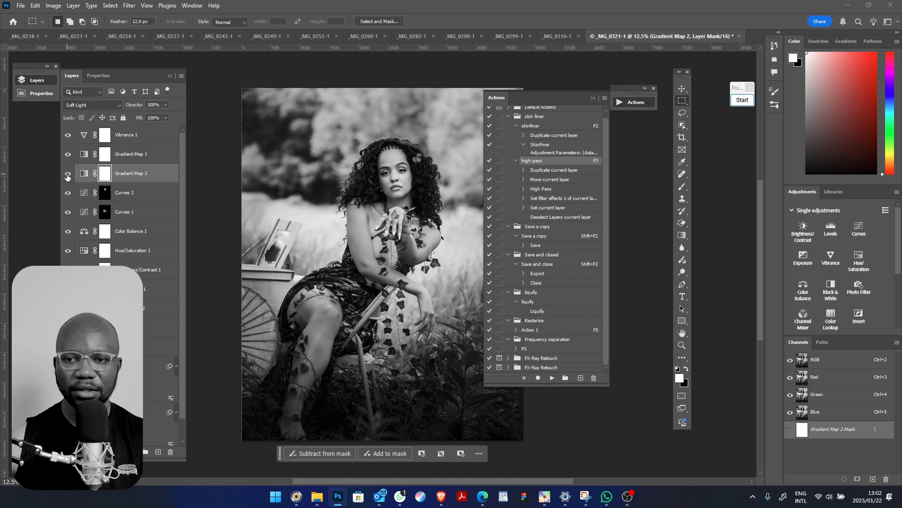
click(83, 173)
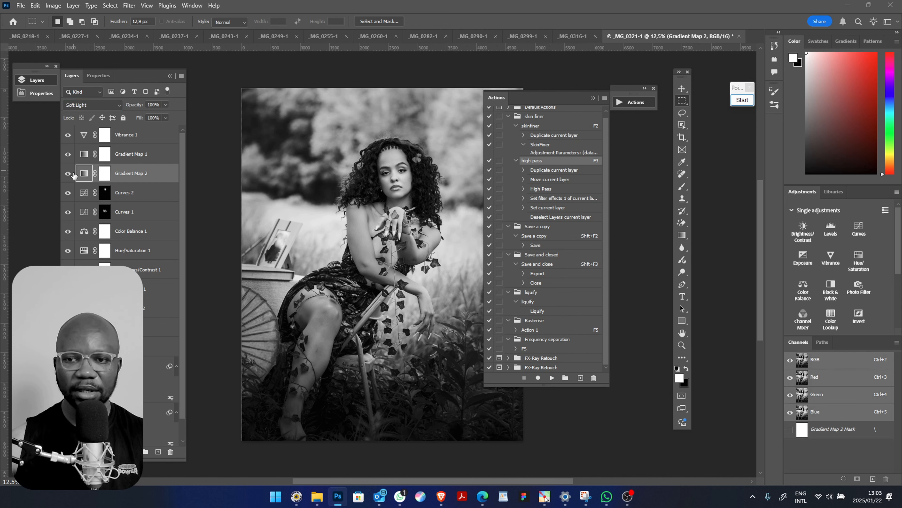
click(67, 174)
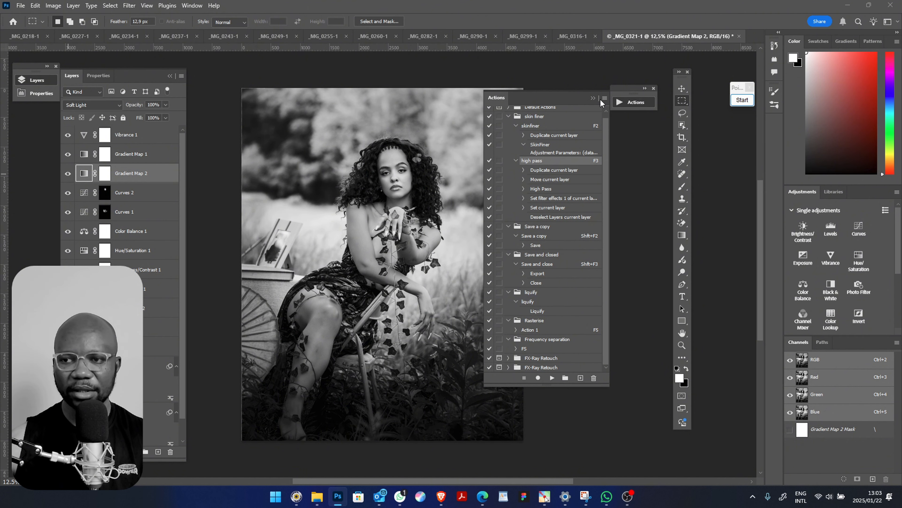
click(593, 98)
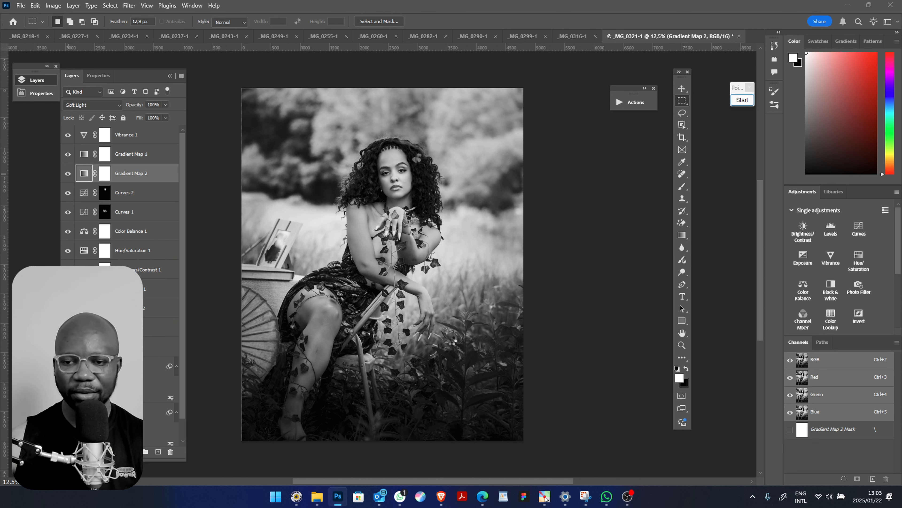
Copy the adjustment layers from Vibrance 1 down to Color Lookup 1 into the _MG_0316-1 document
click(151, 287)
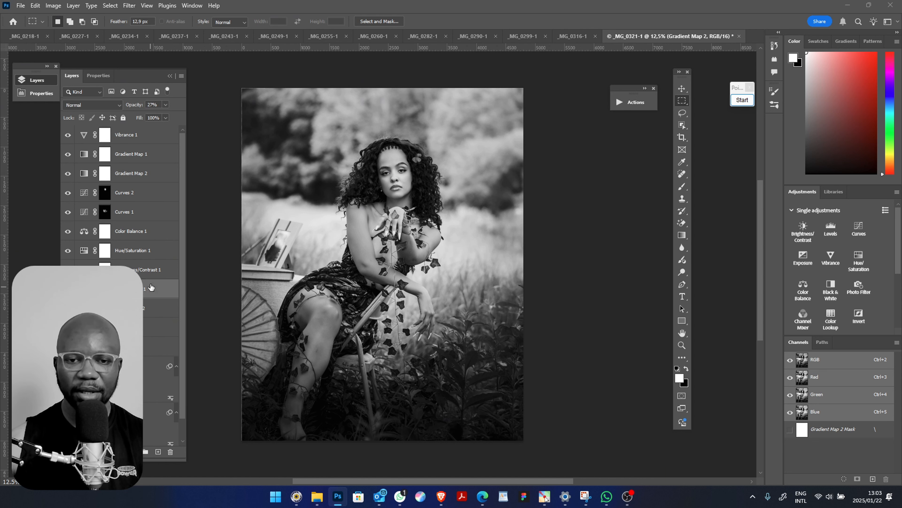
shift+click(141, 139)
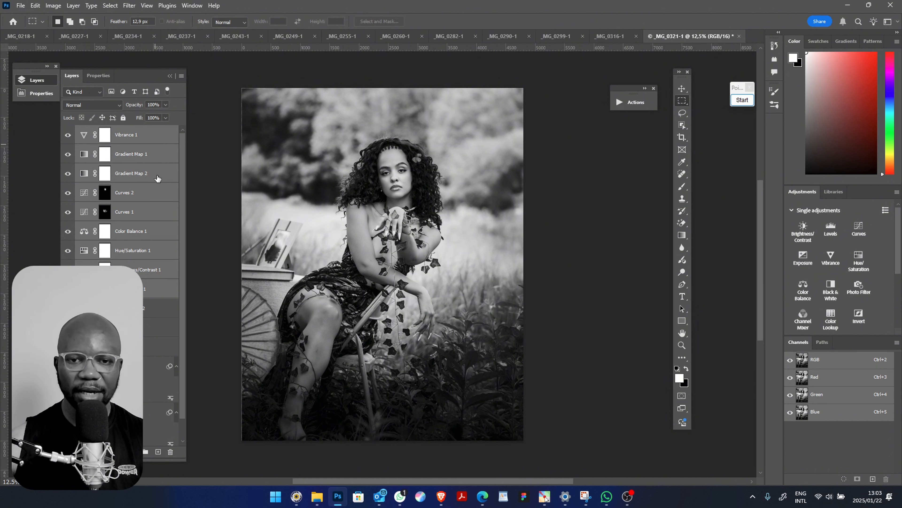
click(130, 179)
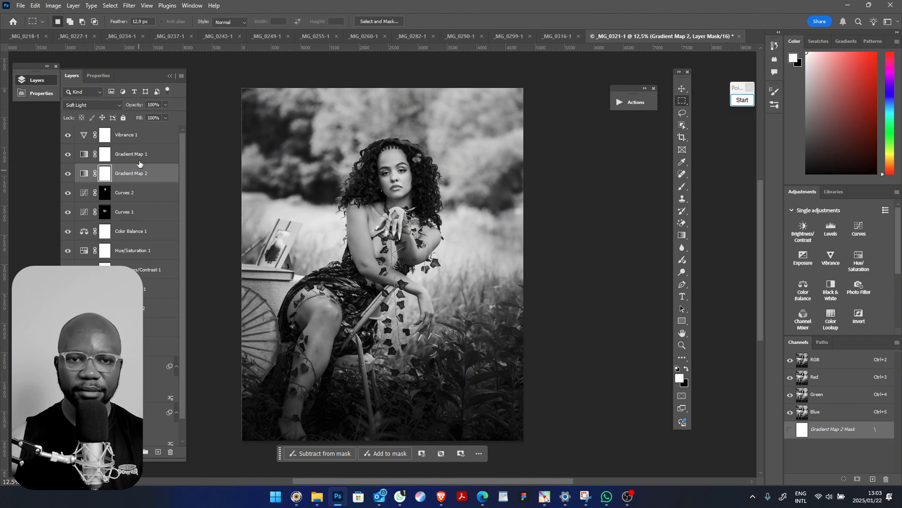
click(132, 140)
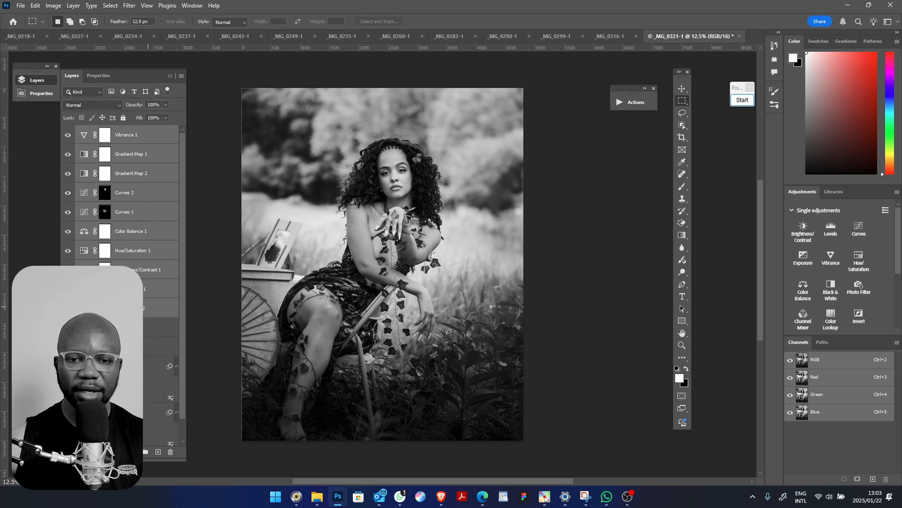
shift+click(144, 289)
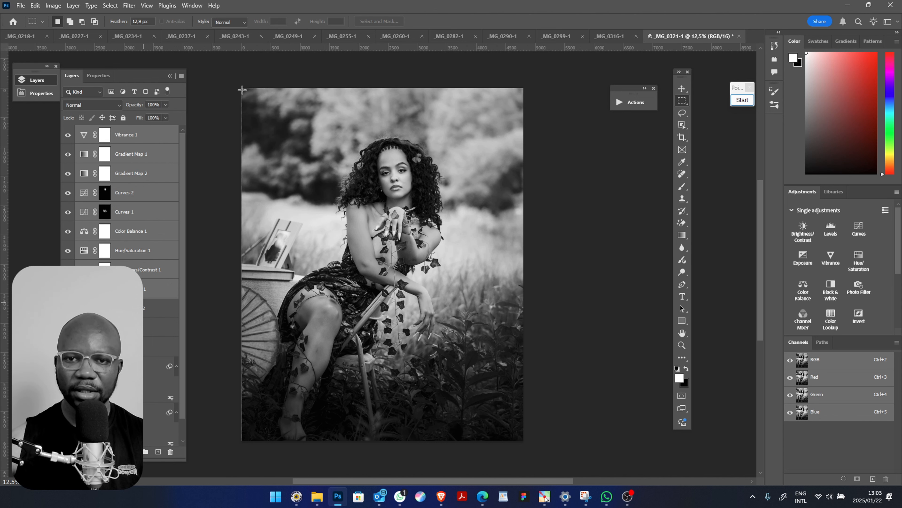
click(610, 37)
key(ctrl+v)
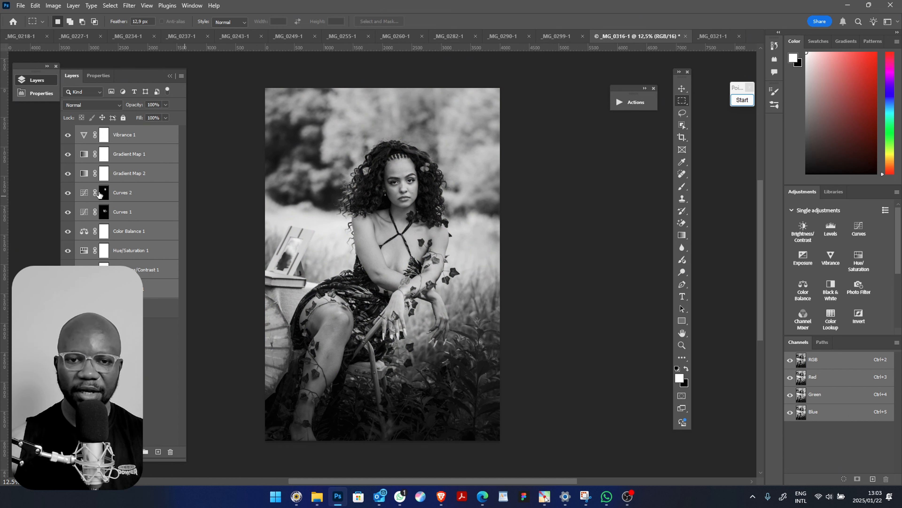
Check the effect of the Curves 2 layer, move its mask onto the woman's face and rotate it -7.46°
click(161, 308)
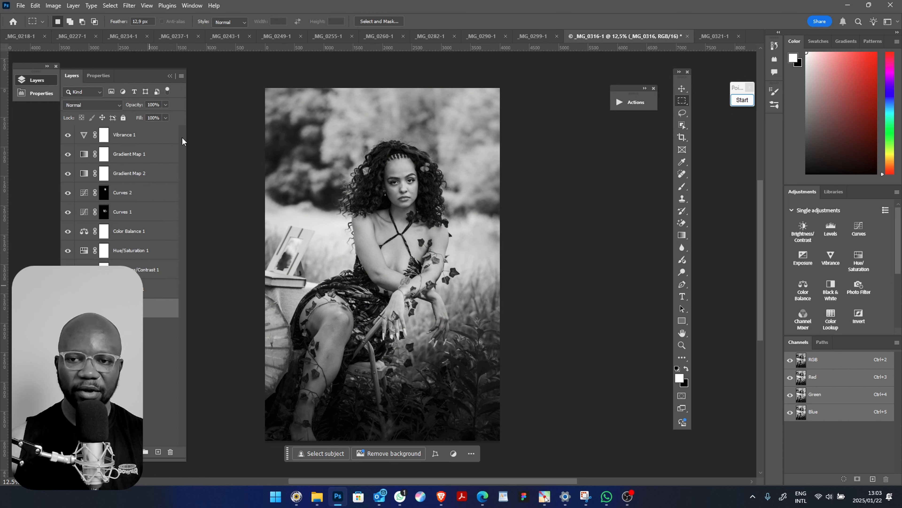
click(103, 193)
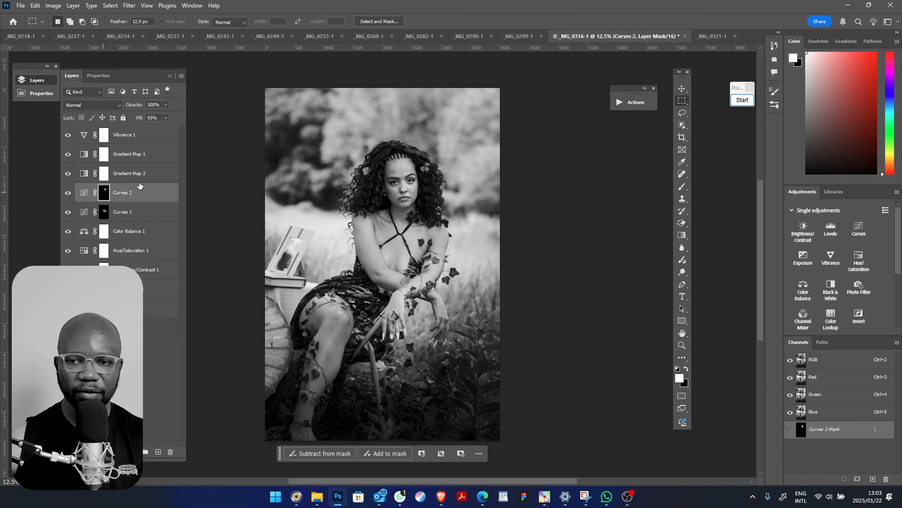
click(69, 193)
click(70, 193)
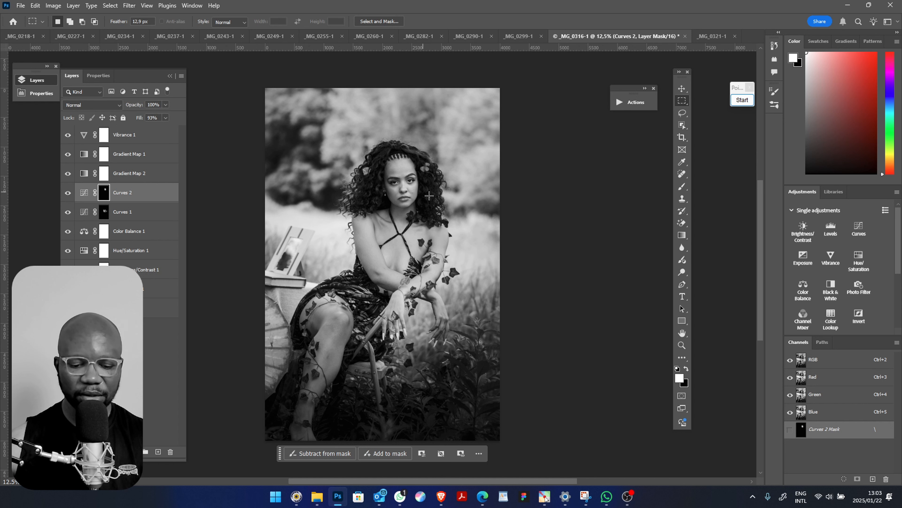
key(v)
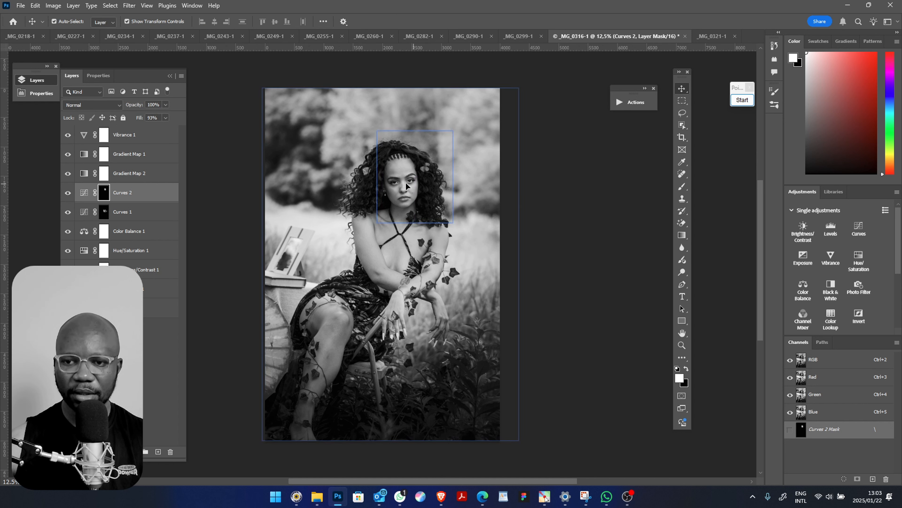
drag(406, 186, 392, 185)
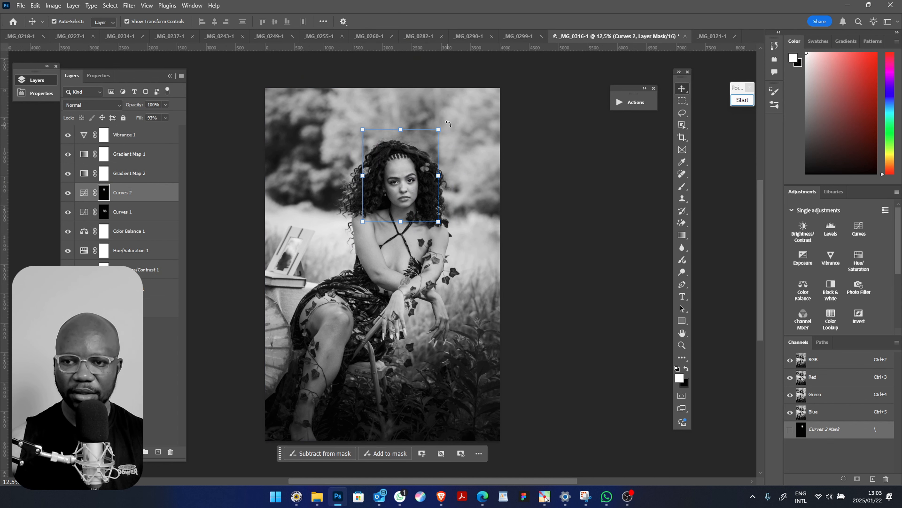
drag(449, 124, 435, 122)
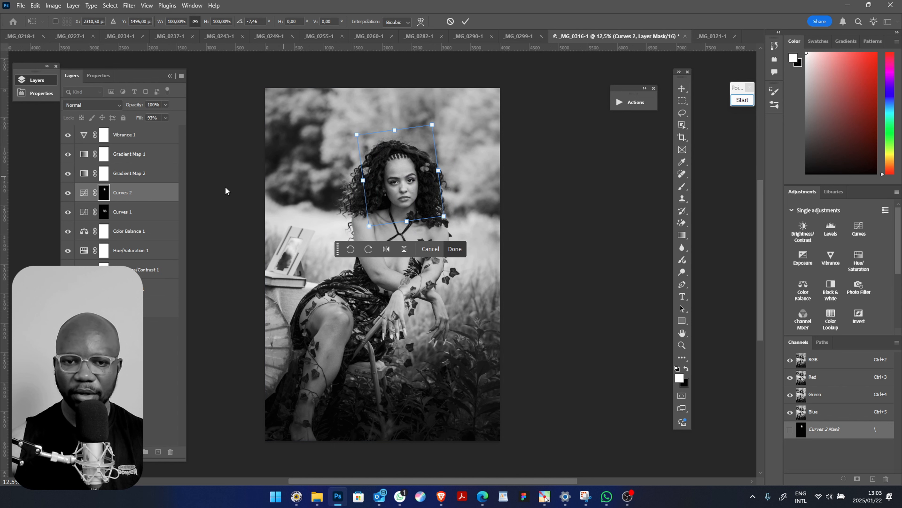
Shift the Curves 1 mask up over the woman's upper body, and replace it with a solid black mask
click(104, 212)
mouse_move(410, 228)
mouse_down()
mouse_move(408, 252)
mouse_move(405, 213)
mouse_up()
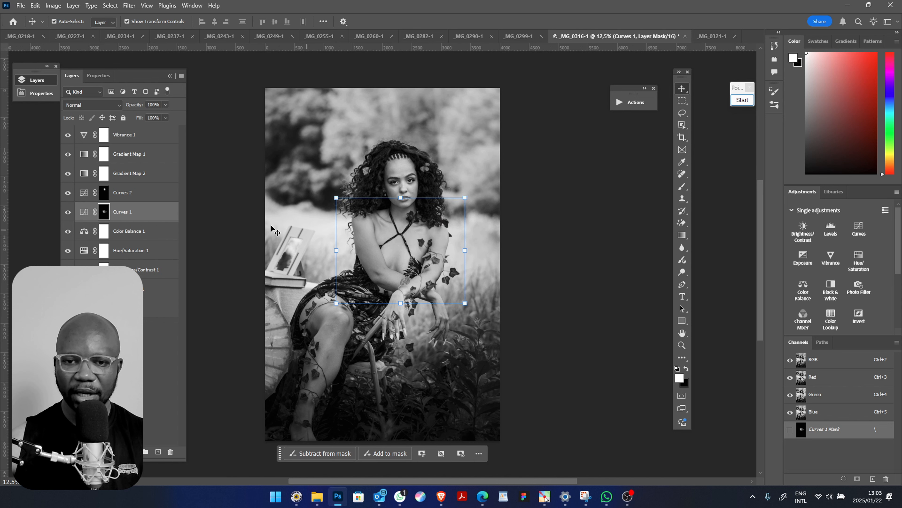
drag(109, 183, 113, 212)
click(408, 184)
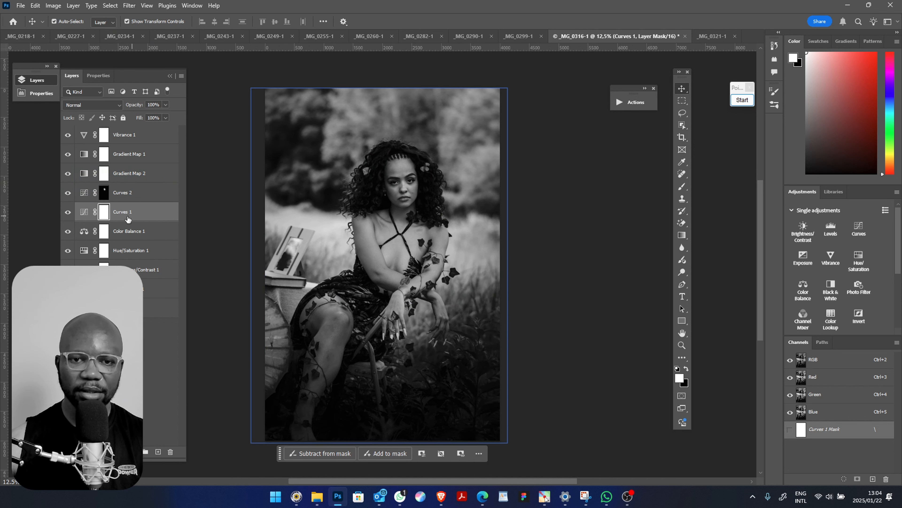
key(ctrl+i)
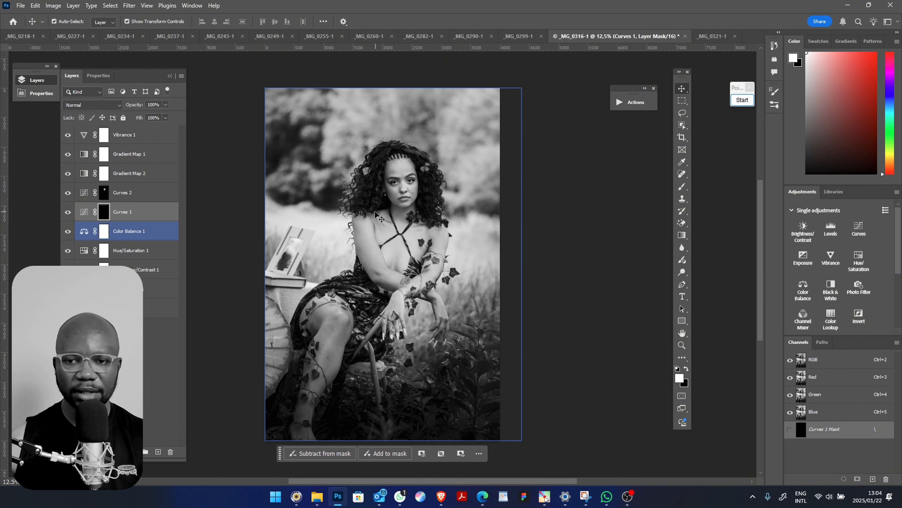
Try to brighten the woman's chest by painting white on the Curves 1 mask at 75% opacity, and undo the strokes
key(b)
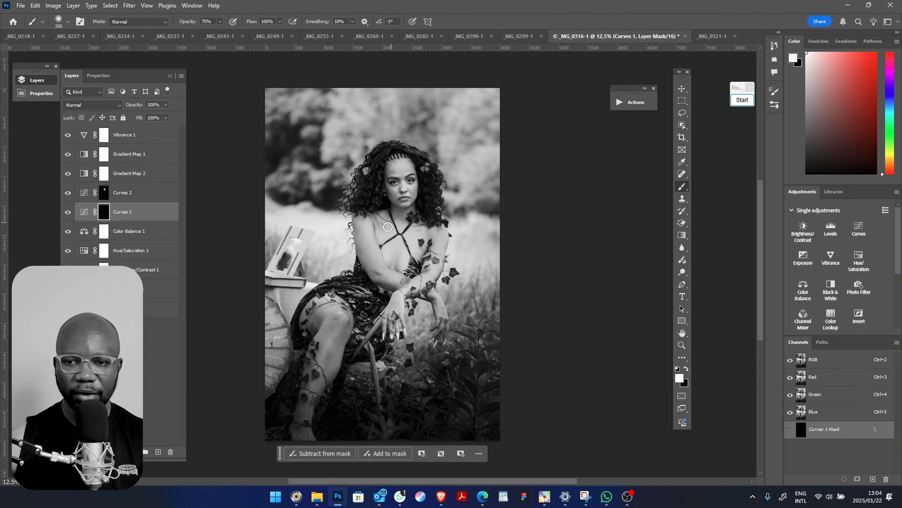
drag(387, 234, 389, 226)
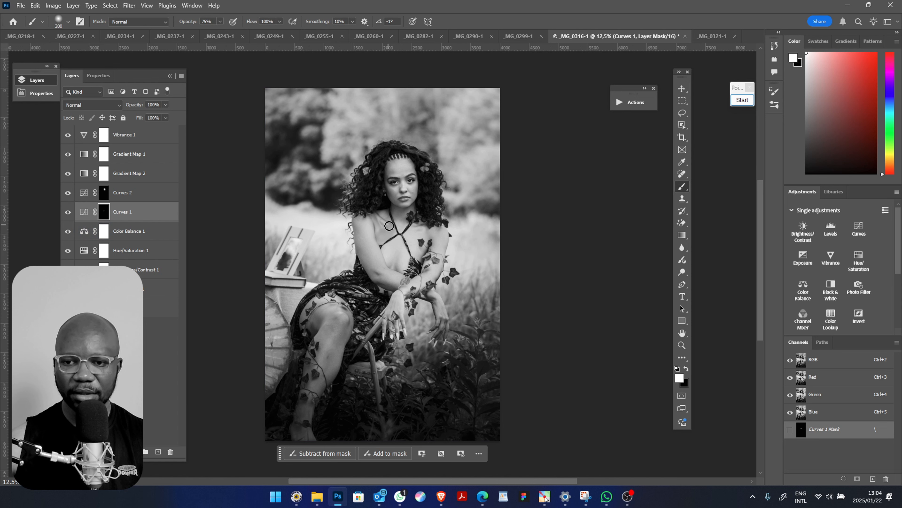
mouse_move(390, 258)
mouse_down()
mouse_move(399, 262)
mouse_move(426, 231)
mouse_move(421, 245)
mouse_up()
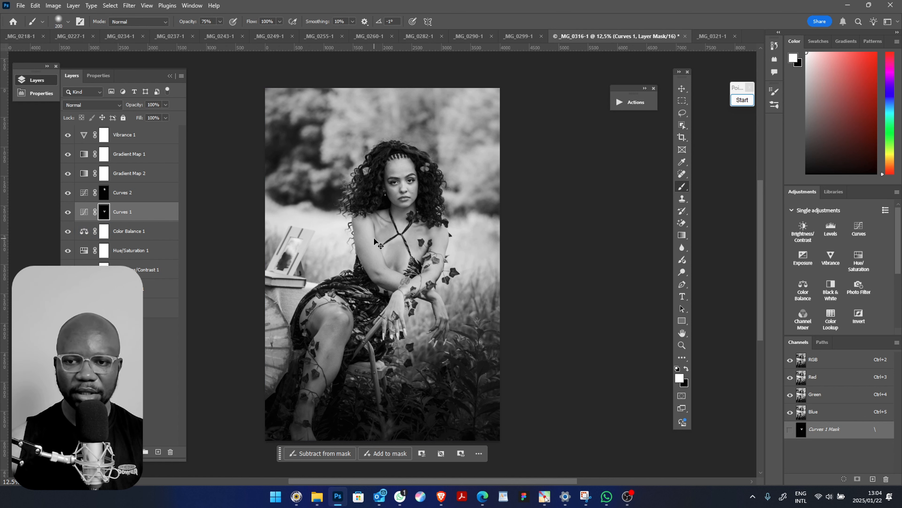
key(ctrl+z)
key(ctrl+z)
key(ctrl+z)
key(ctrl+z)
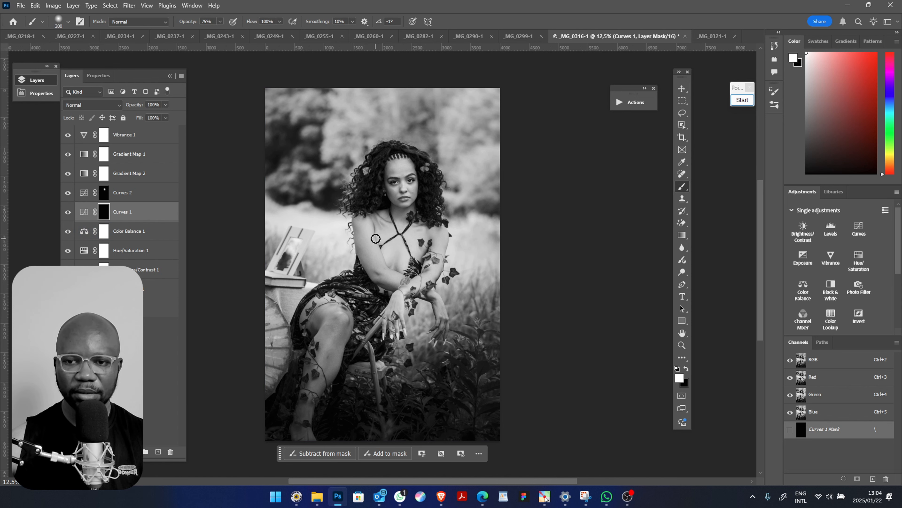
Brighten the woman's neck, chest and arms by painting white on the Curves 1 mask at 75% opacity
click(144, 290)
shift+click(174, 142)
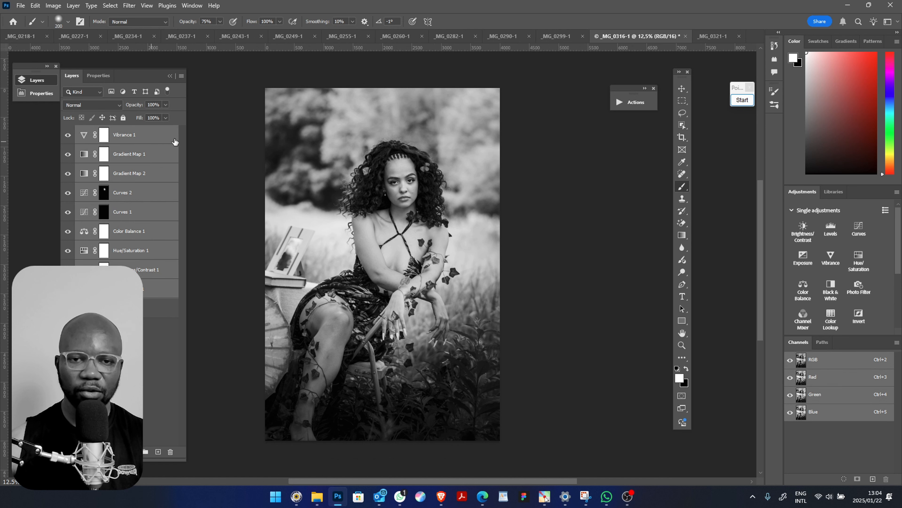
click(105, 211)
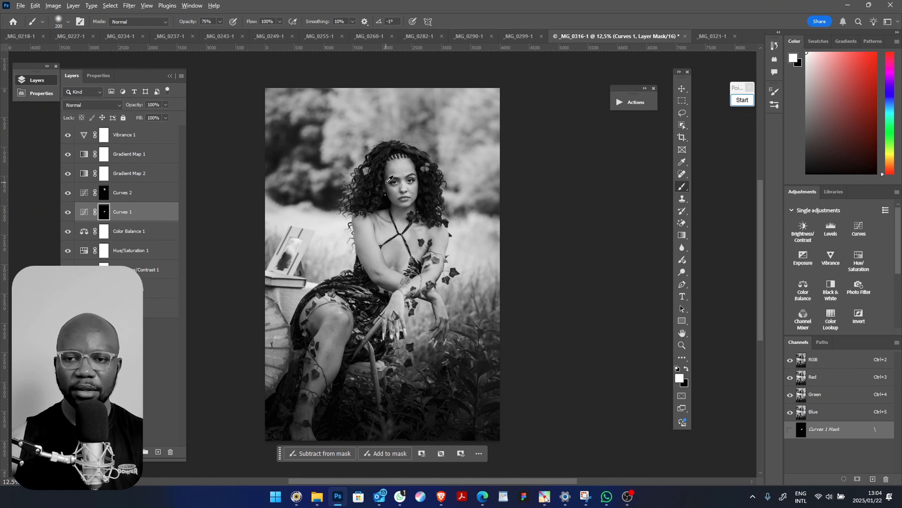
mouse_move(393, 186)
mouse_down()
mouse_move(406, 163)
mouse_move(404, 135)
mouse_up()
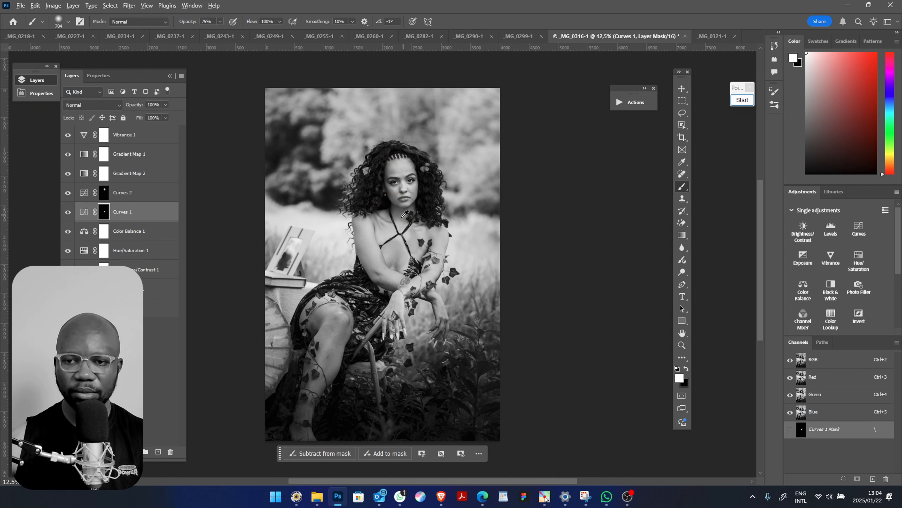
mouse_move(397, 224)
mouse_down()
mouse_move(376, 240)
mouse_move(366, 220)
mouse_move(370, 256)
mouse_move(362, 221)
mouse_move(394, 276)
mouse_up()
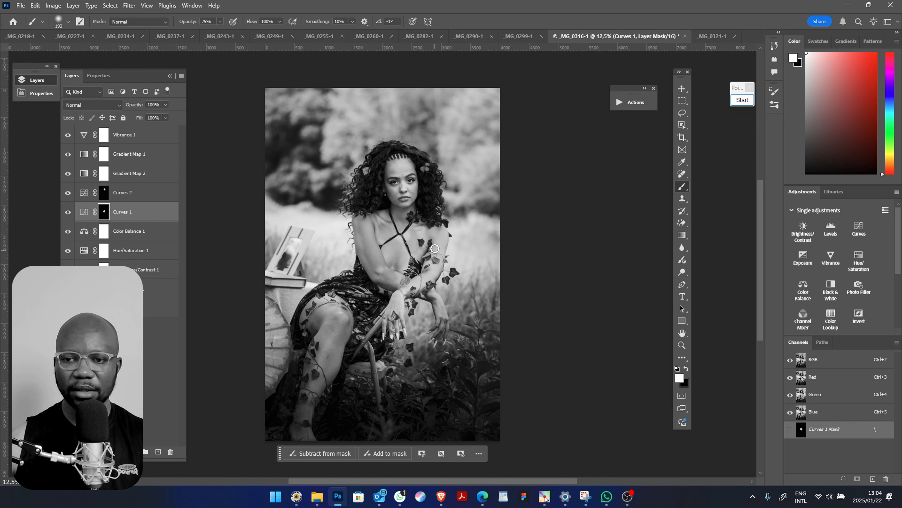
mouse_move(435, 249)
mouse_down()
mouse_move(436, 269)
mouse_move(399, 310)
mouse_move(419, 283)
mouse_move(409, 290)
mouse_up()
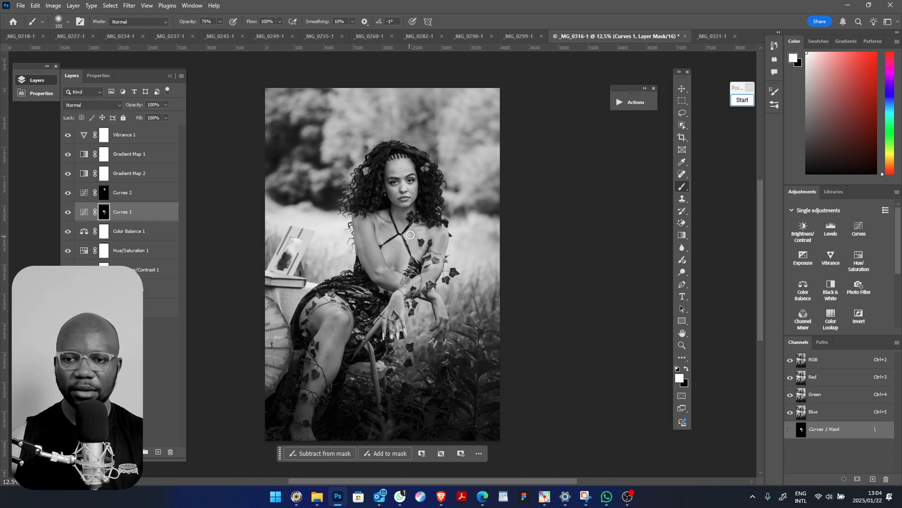
mouse_move(410, 235)
mouse_down()
mouse_move(404, 224)
mouse_move(429, 230)
mouse_move(396, 239)
mouse_up()
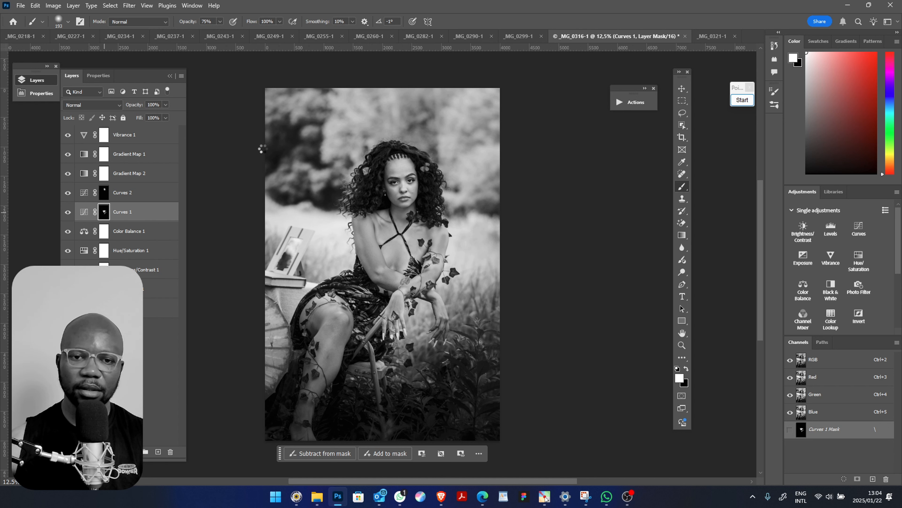
Feather the Curves 1 mask by 103.5 px in Select and Mask, with output to Layer Mask
key(ctrl+alt+r)
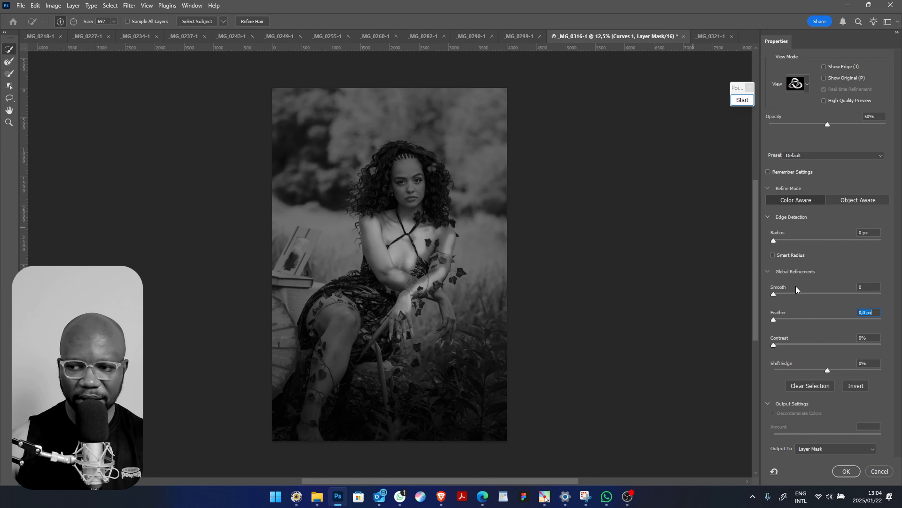
click(850, 318)
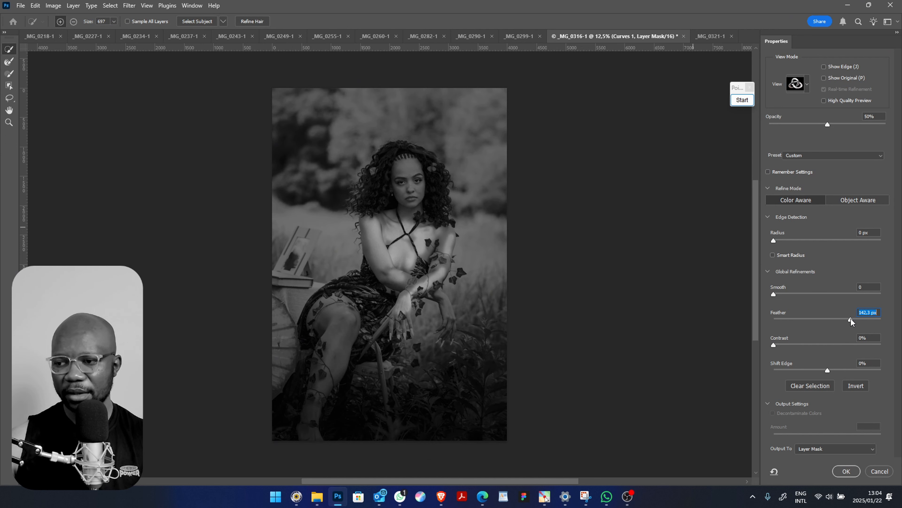
click(846, 319)
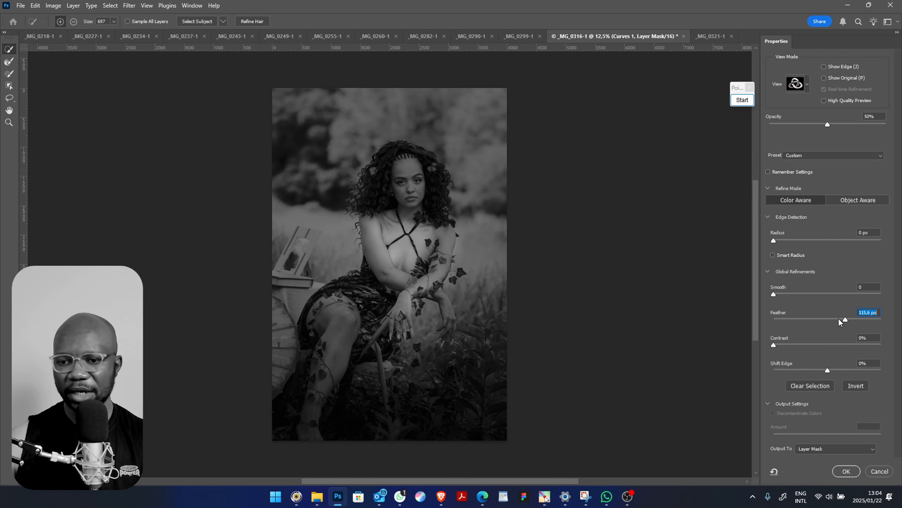
click(839, 318)
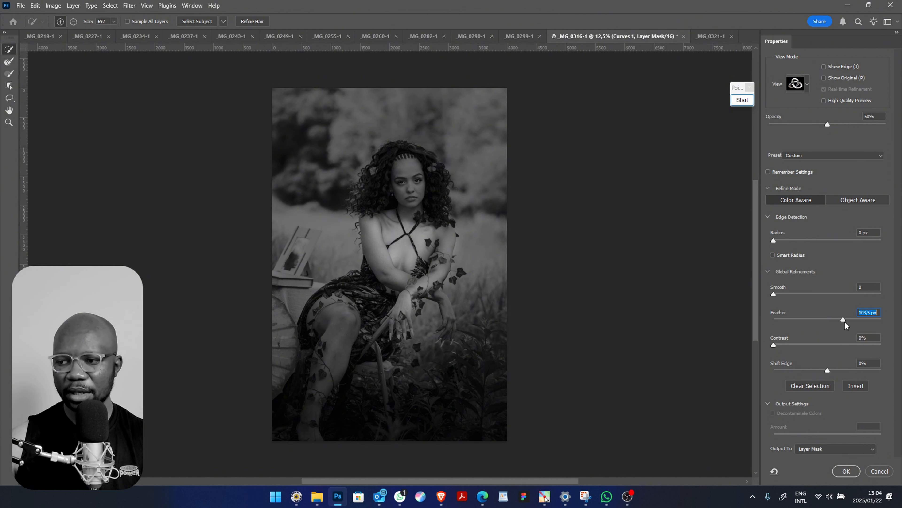
click(846, 471)
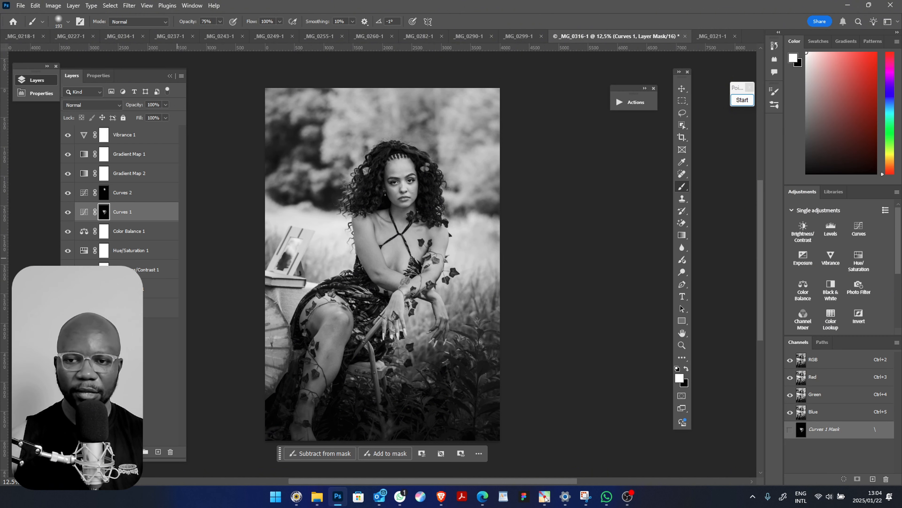
Create two smart-filtered copies of the _MG_0316 photo layer, with the upper copy in Overlay blend mode
click(164, 307)
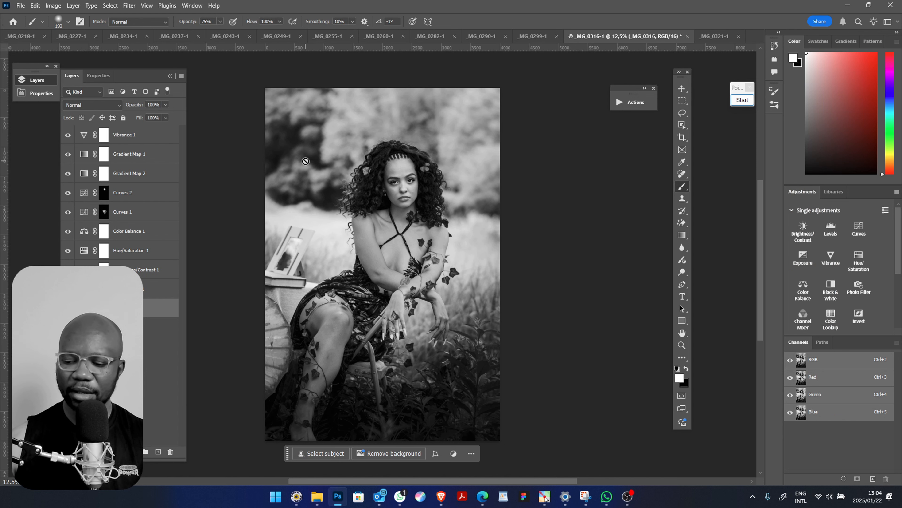
key(ctrl+shift+a)
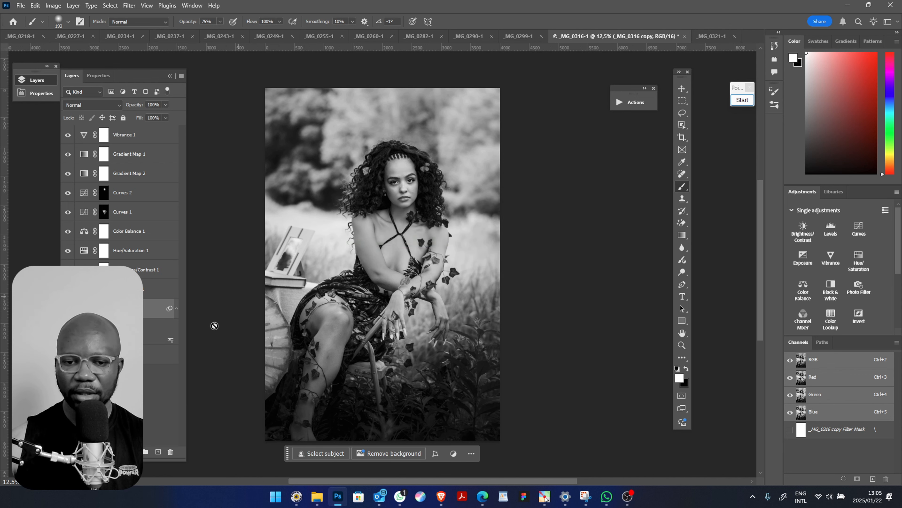
click(144, 358)
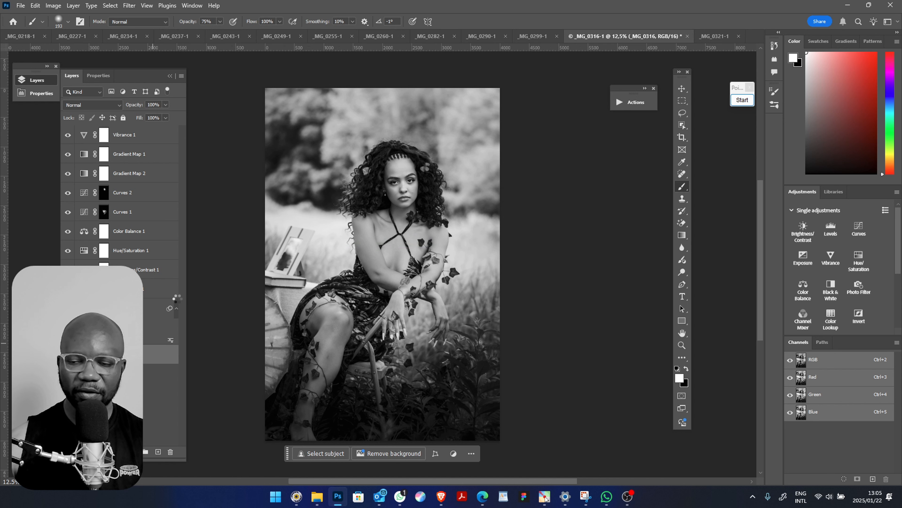
key(ctrl+j)
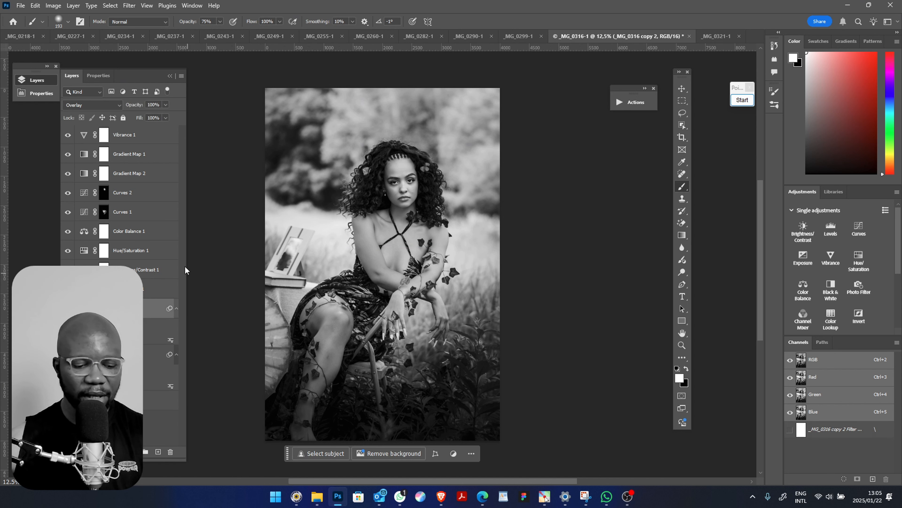
Add a new layer named Layer 1 and remove the spots on the woman's cheek with the Content-Aware Spot Healing Brush
key(ctrl+shift+n)
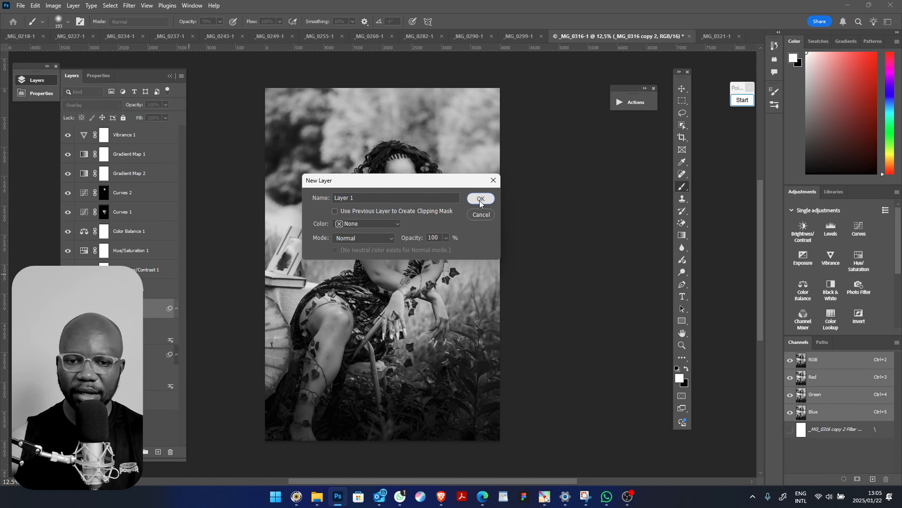
click(480, 200)
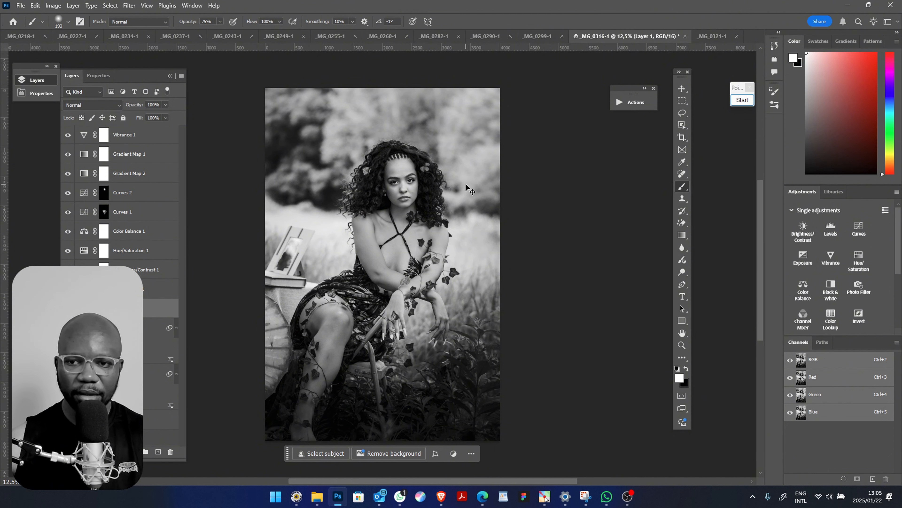
key(ctrl+plus)
key(ctrl+plus)
key(ctrl+plus)
key(ctrl+plus)
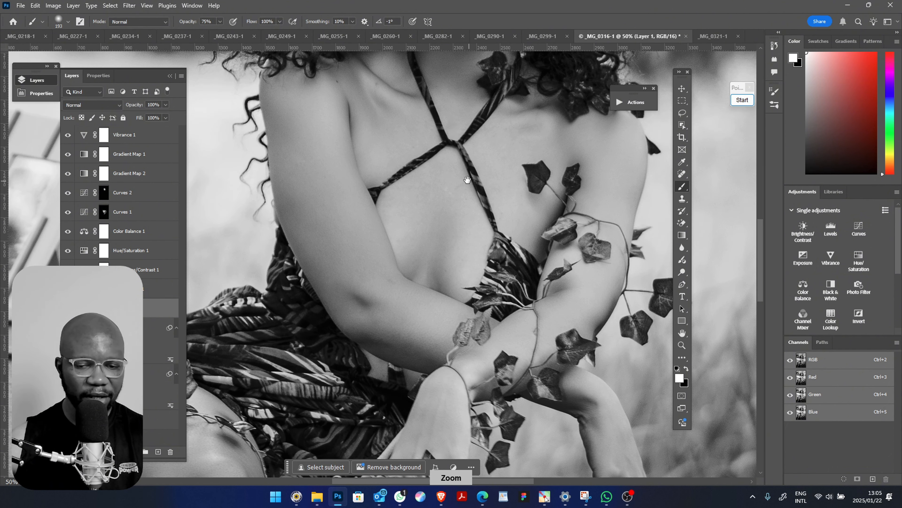
key(space)
drag(453, 147, 438, 329)
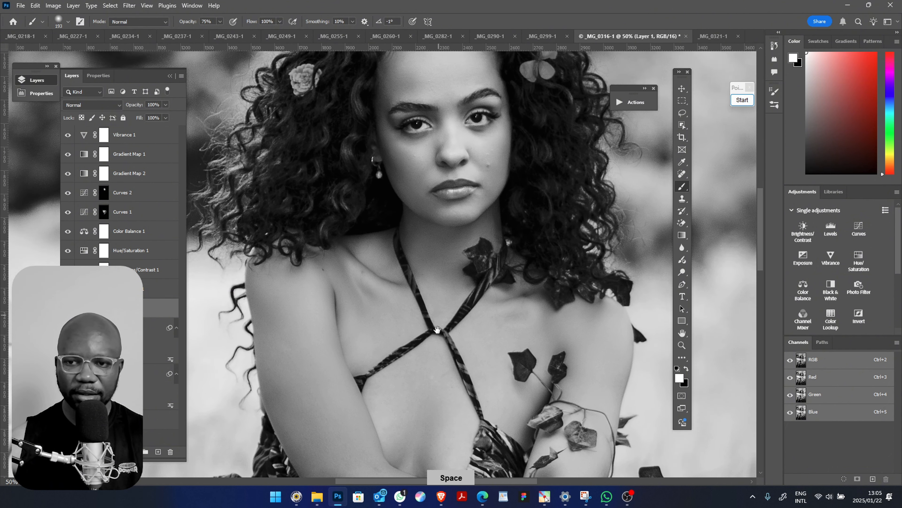
key(j)
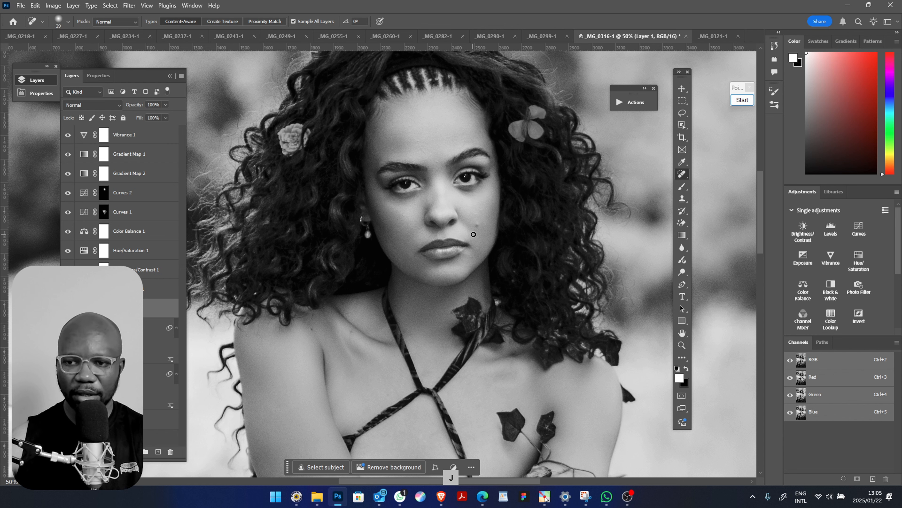
click(479, 214)
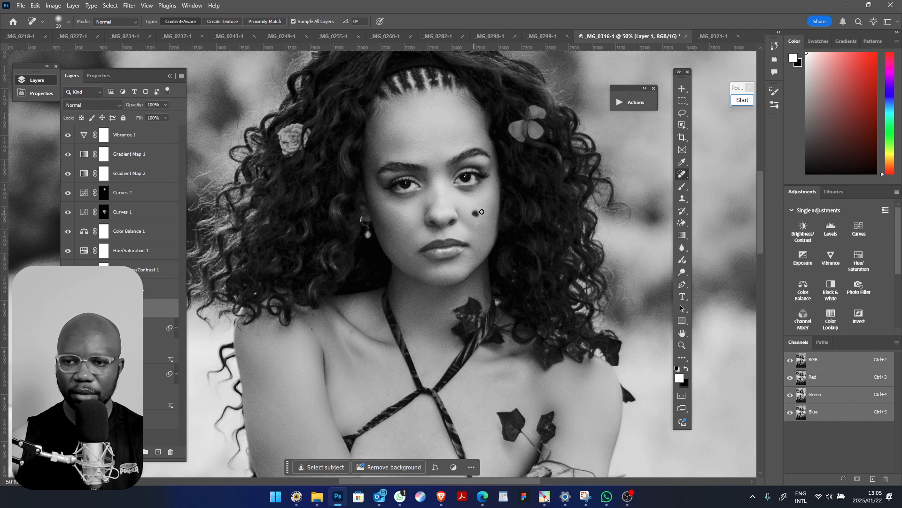
click(479, 211)
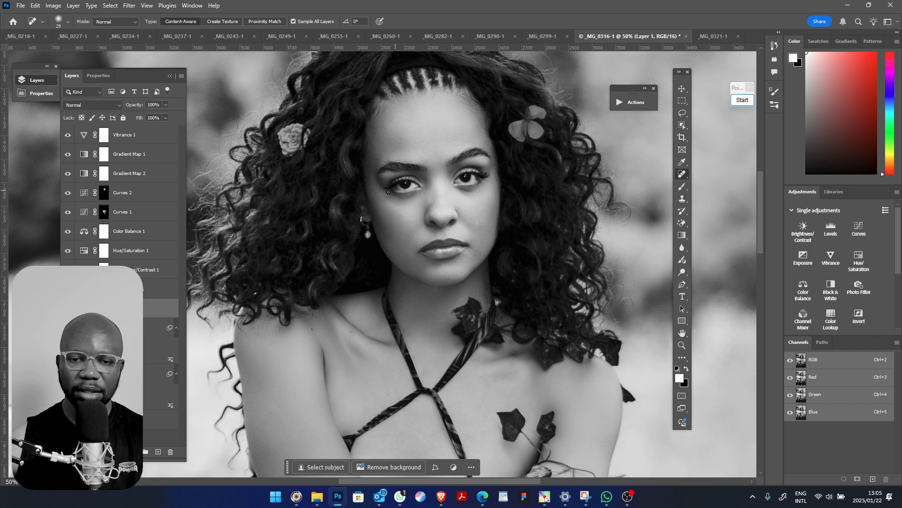
Group the Vibrance 1, Gradient Map 1 and Gradient Map 2 layers and hide the group
key(ctrl+minus)
key(ctrl+minus)
key(ctrl+minus)
key(z)
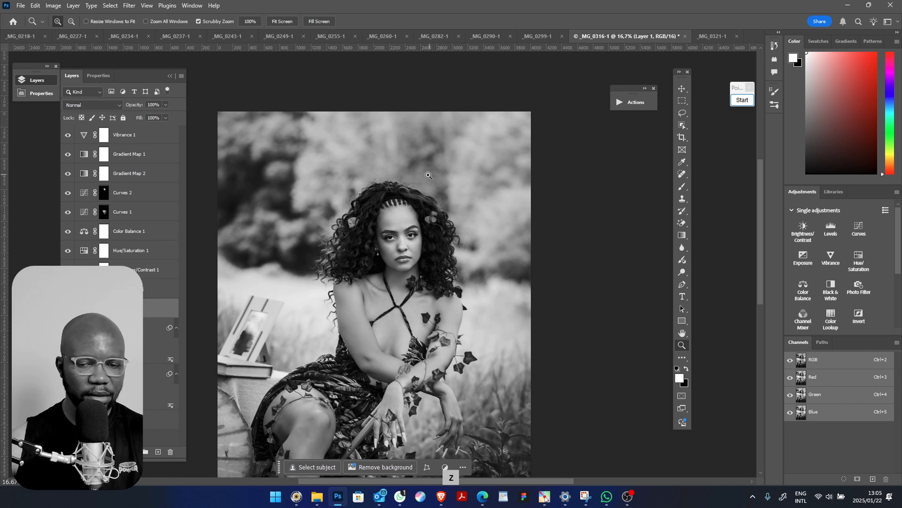
right_click(433, 175)
click(448, 182)
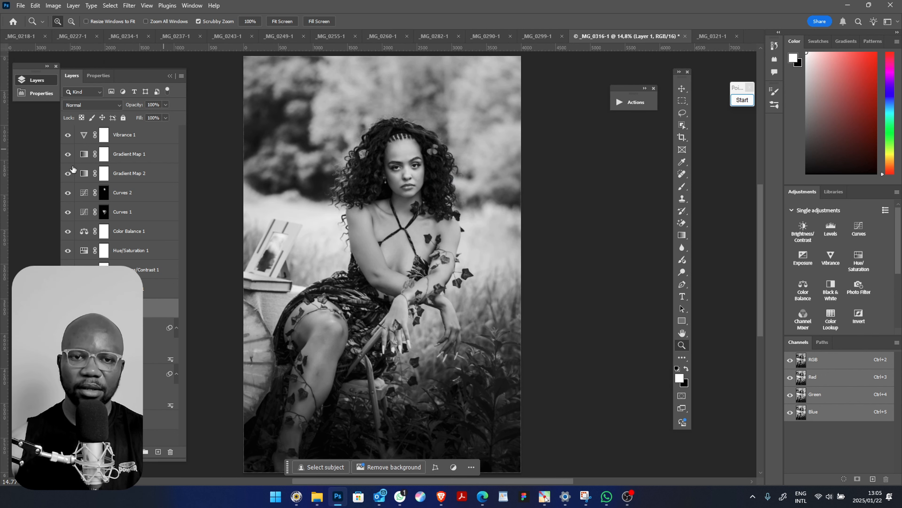
click(143, 177)
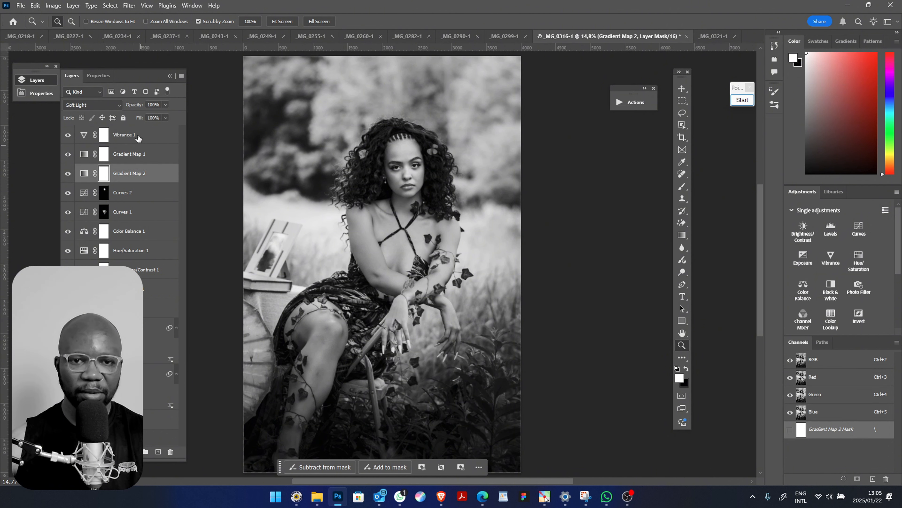
shift+click(138, 139)
key(ctrl+g)
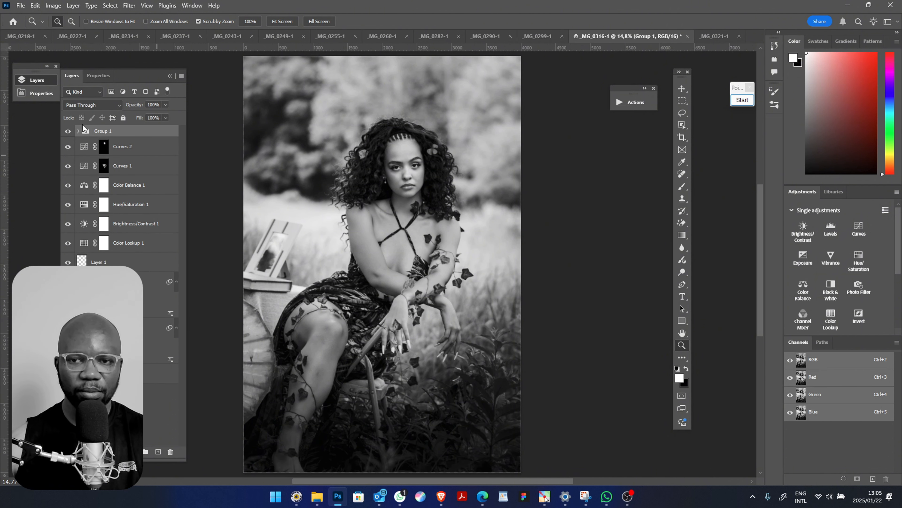
click(68, 131)
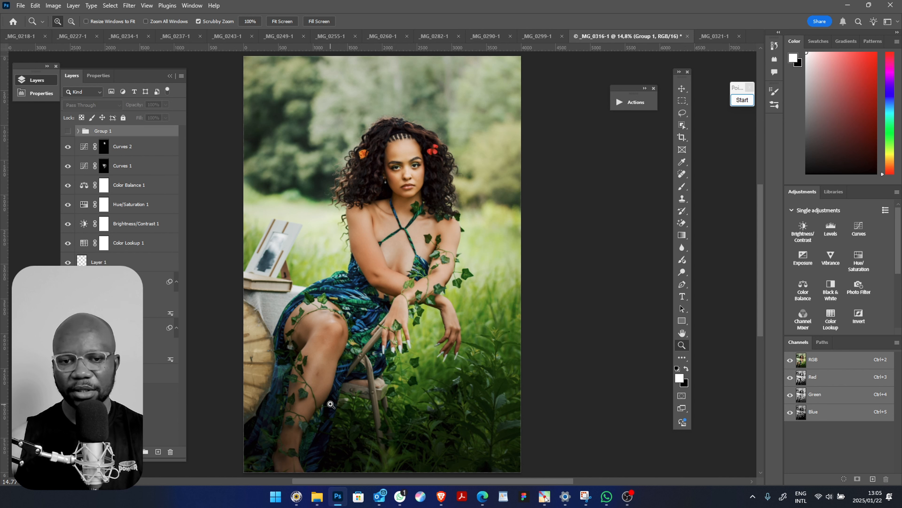
Extend the canvas sideways to a 4:5 crop at full photo height, shift the photo slightly right, and fill with Generative Expand
click(152, 263)
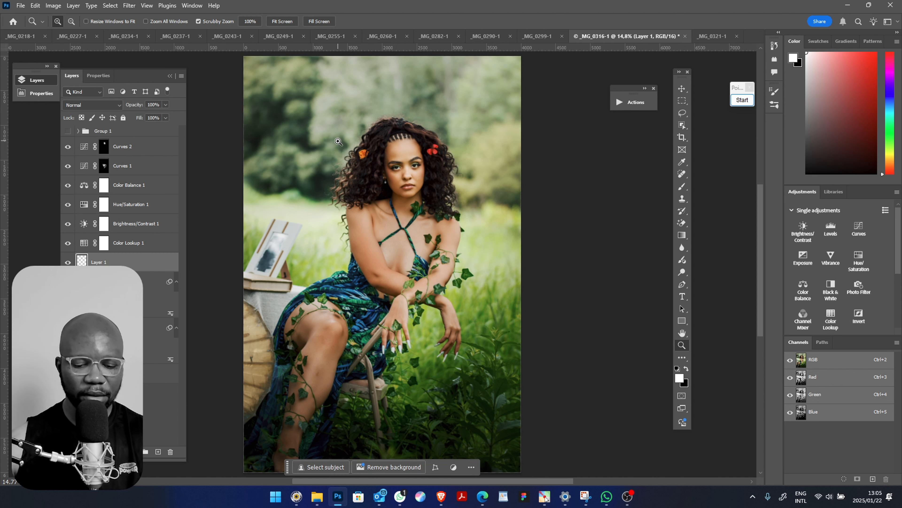
key(c)
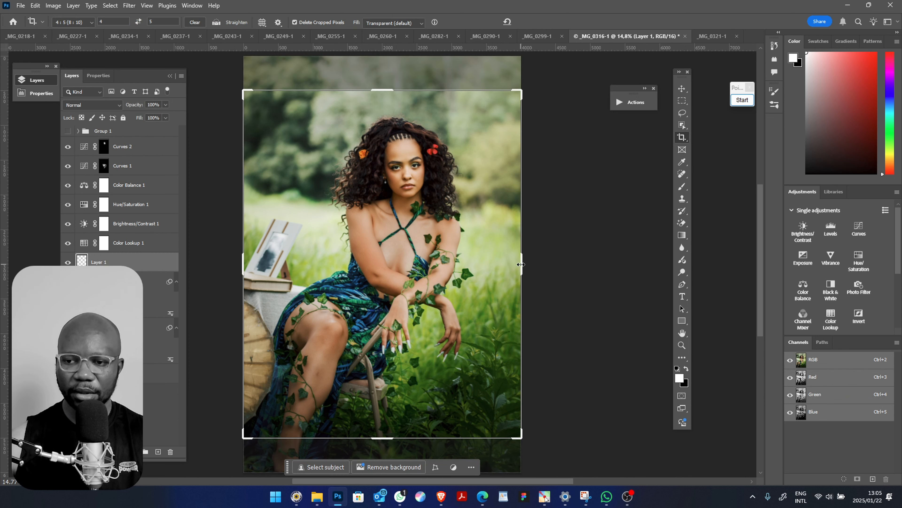
drag(521, 264, 550, 263)
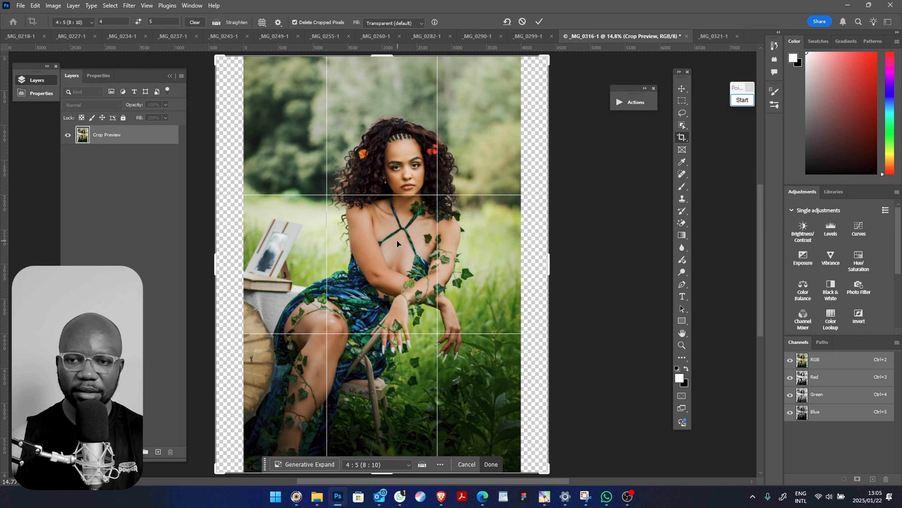
drag(397, 239, 403, 242)
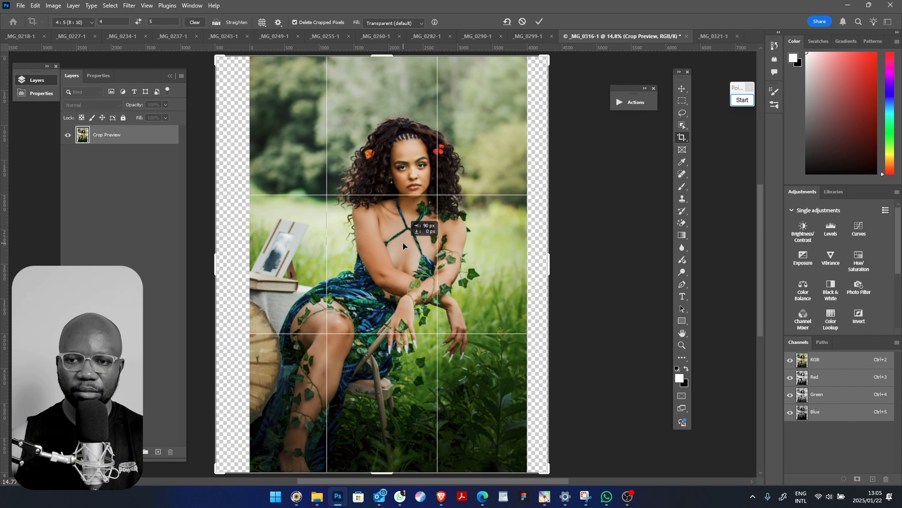
click(424, 23)
click(385, 40)
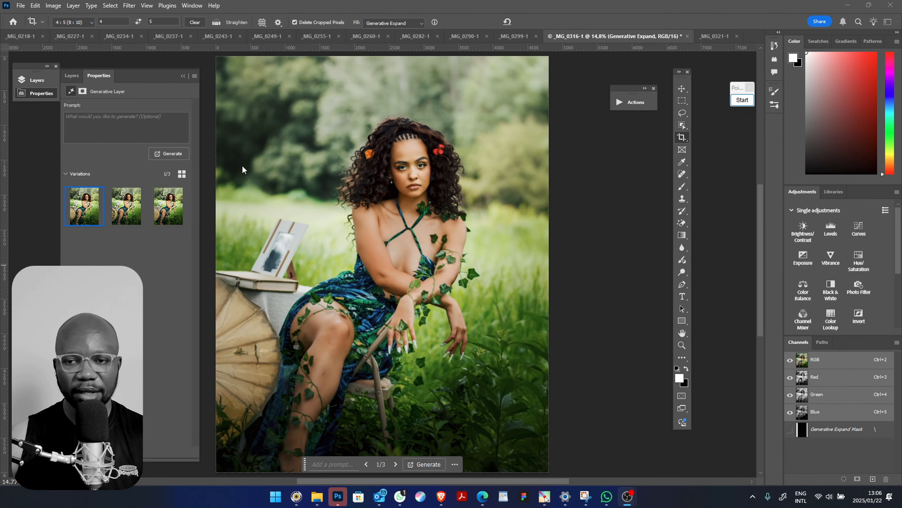
Compare the retouched portrait before and after by toggling the visibility of the original _MG_0316 layer
click(72, 76)
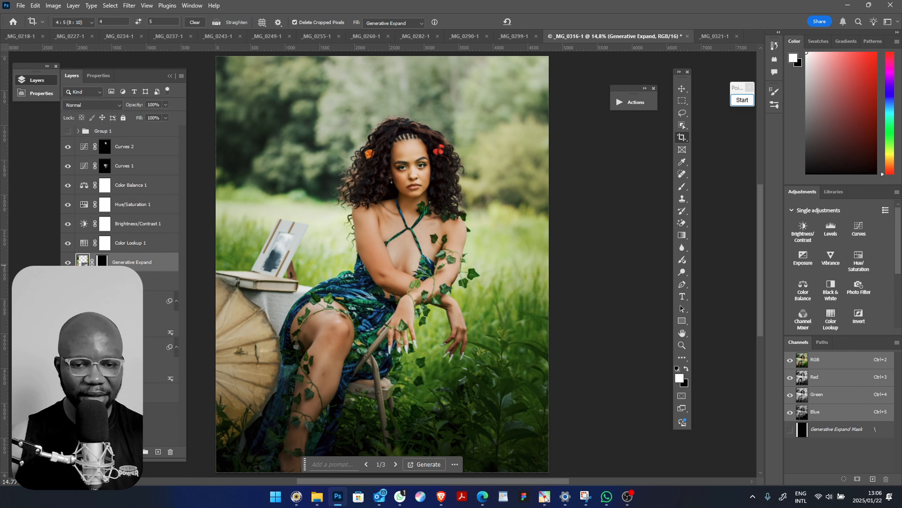
alt+click(64, 397)
alt+click(65, 398)
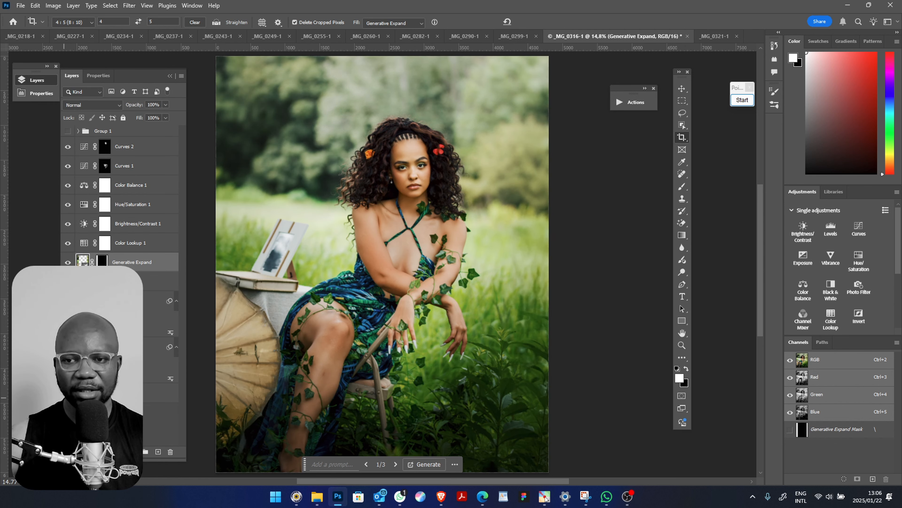
alt+click(65, 397)
alt+click(64, 397)
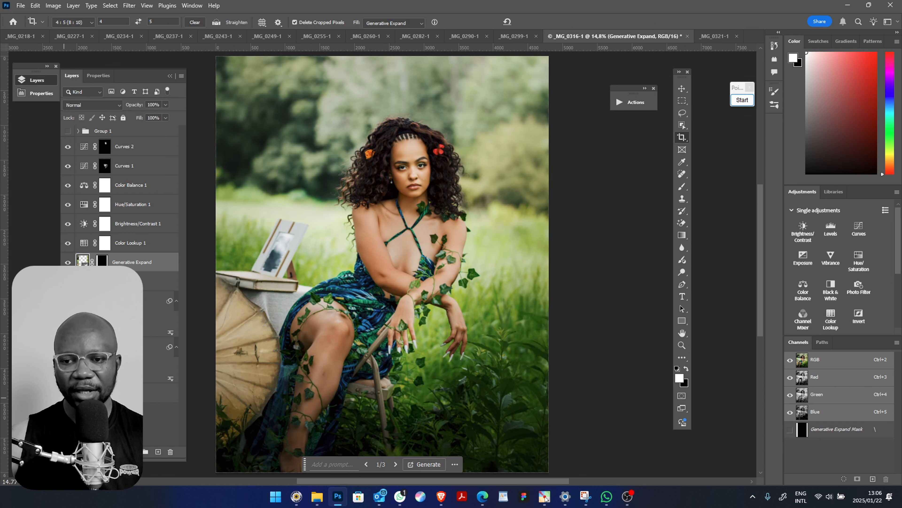